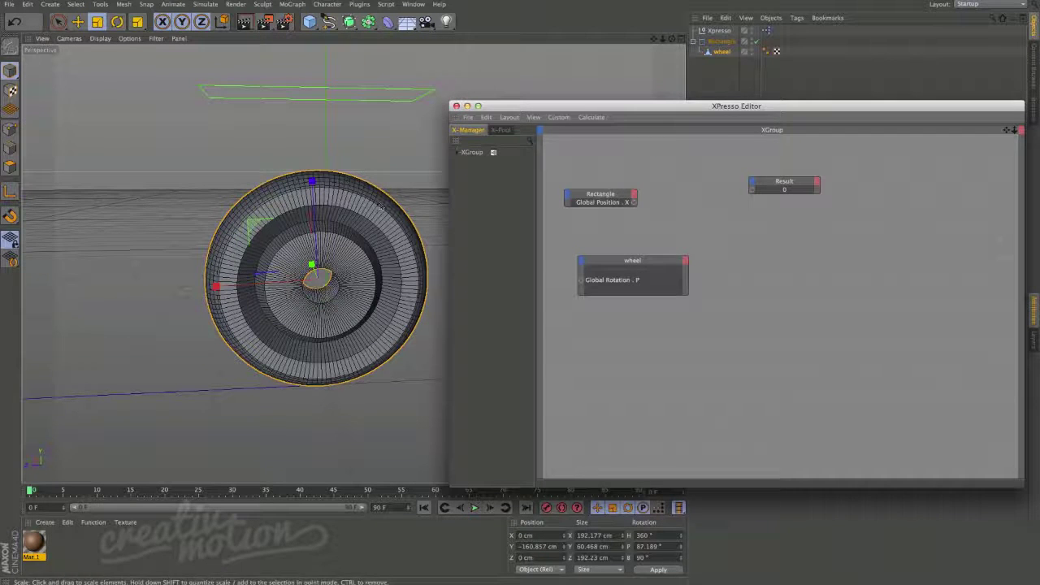
# Move the XPresso Editor window aside so the wheel is clear in the viewport.
pyautogui.moveTo(508, 107); pyautogui.dragTo(496, 106)
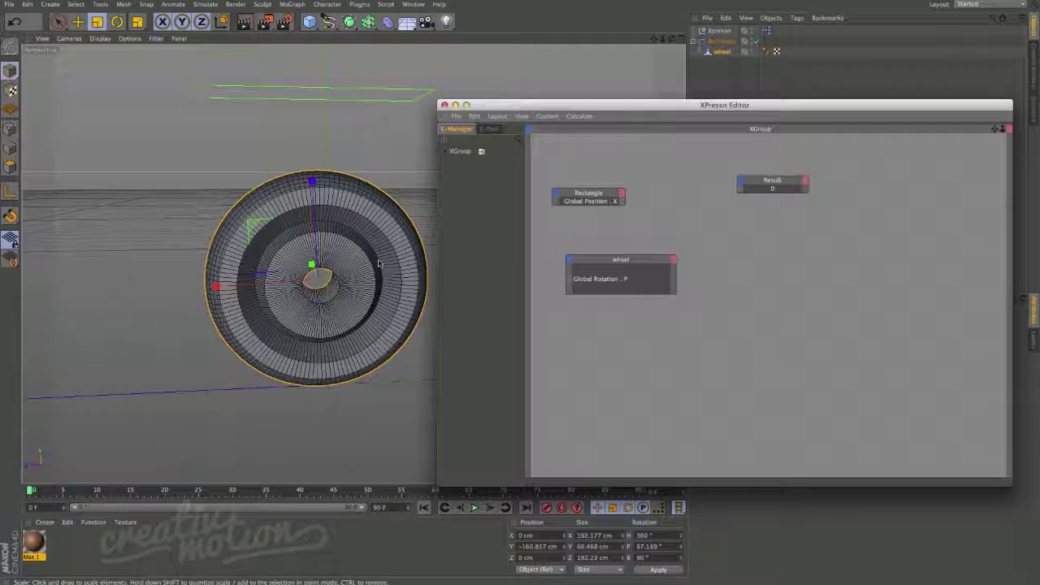
pyautogui.moveTo(544, 105); pyautogui.dragTo(529, 87)
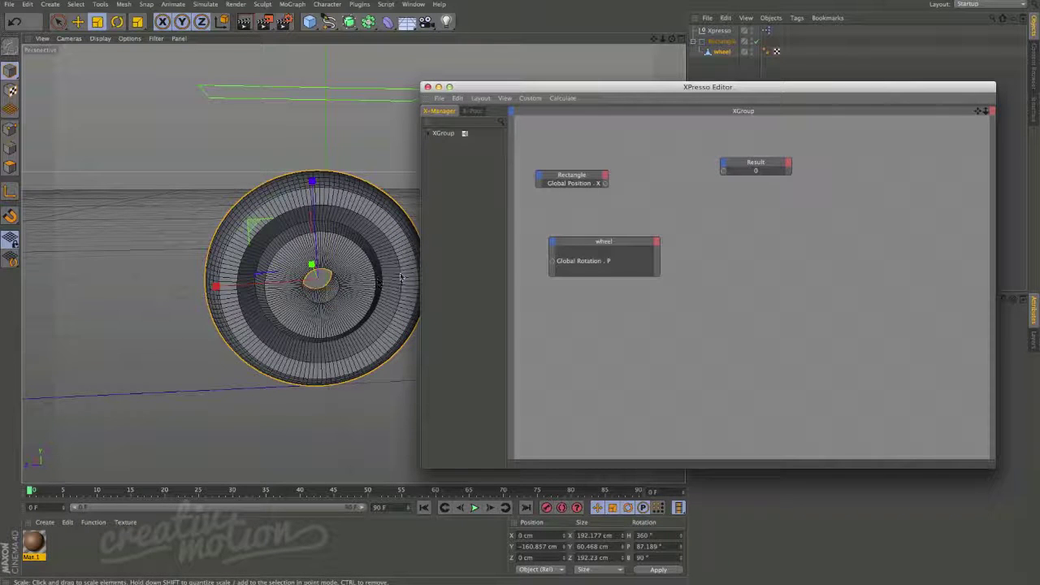
pyautogui.moveTo(541, 95); pyautogui.dragTo(583, 99)
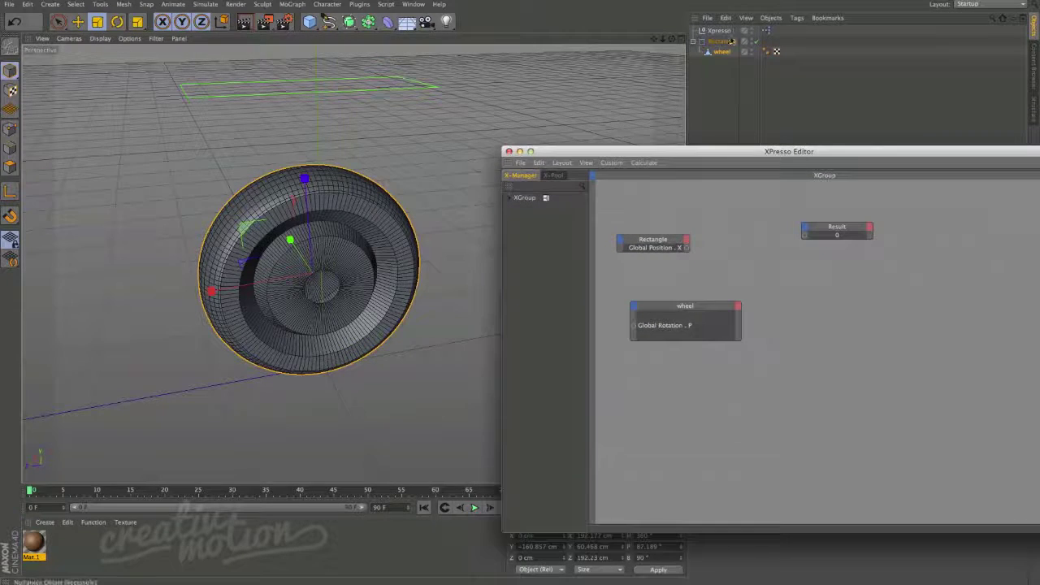
# Compare the axes of the Rectangle spline and its child wheel, switching to the Move tool.
pyautogui.click(730, 41)
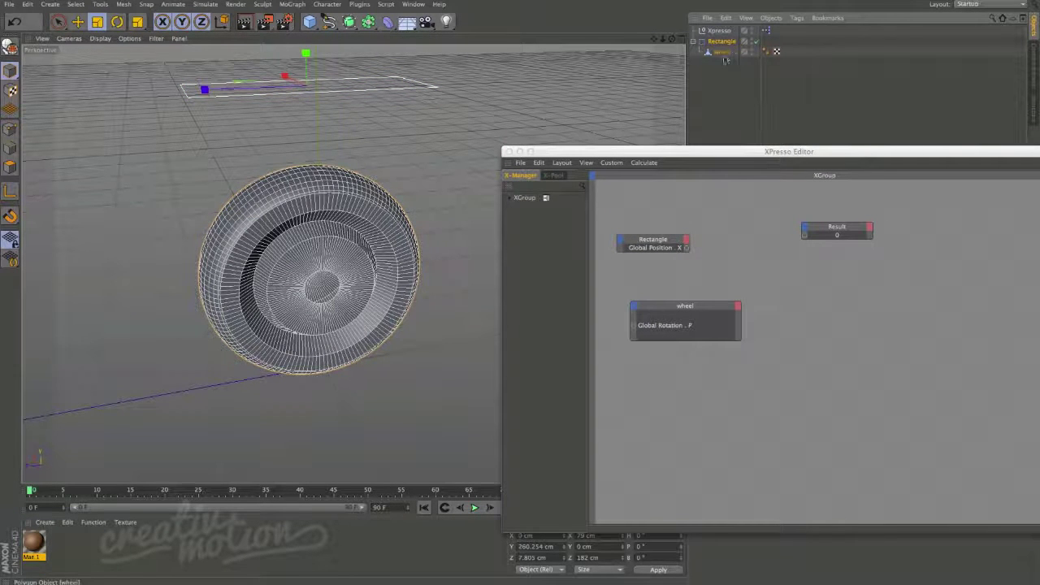
pyautogui.click(723, 52)
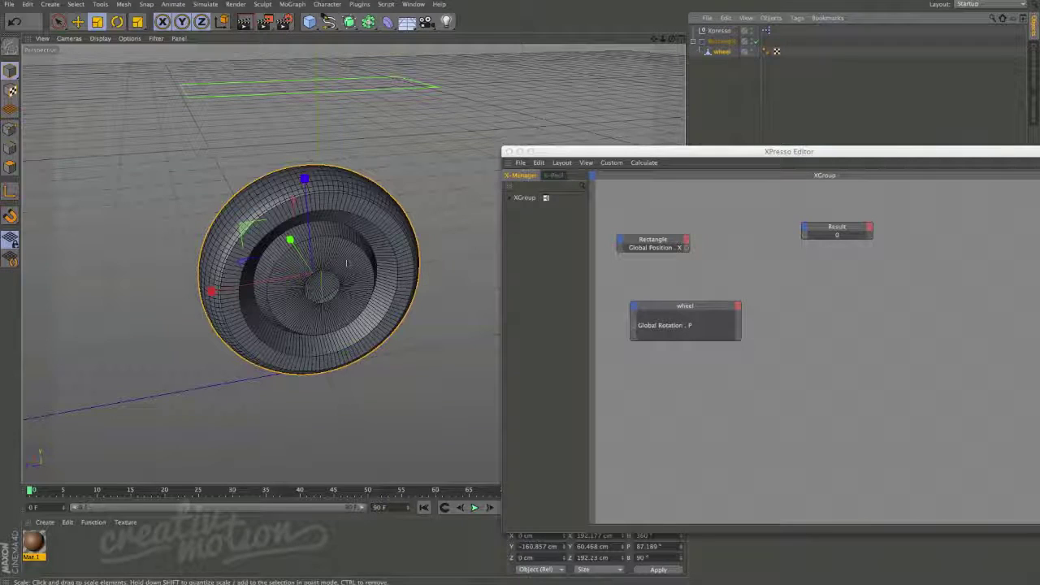
pyautogui.click(722, 42)
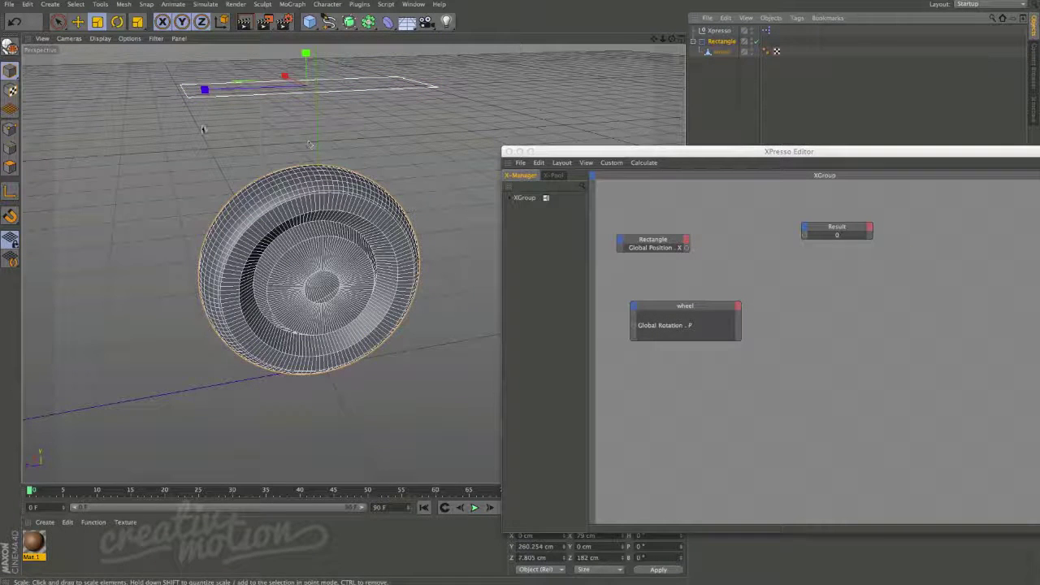
pyautogui.click(78, 22)
pyautogui.click(213, 89)
pyautogui.click(723, 52)
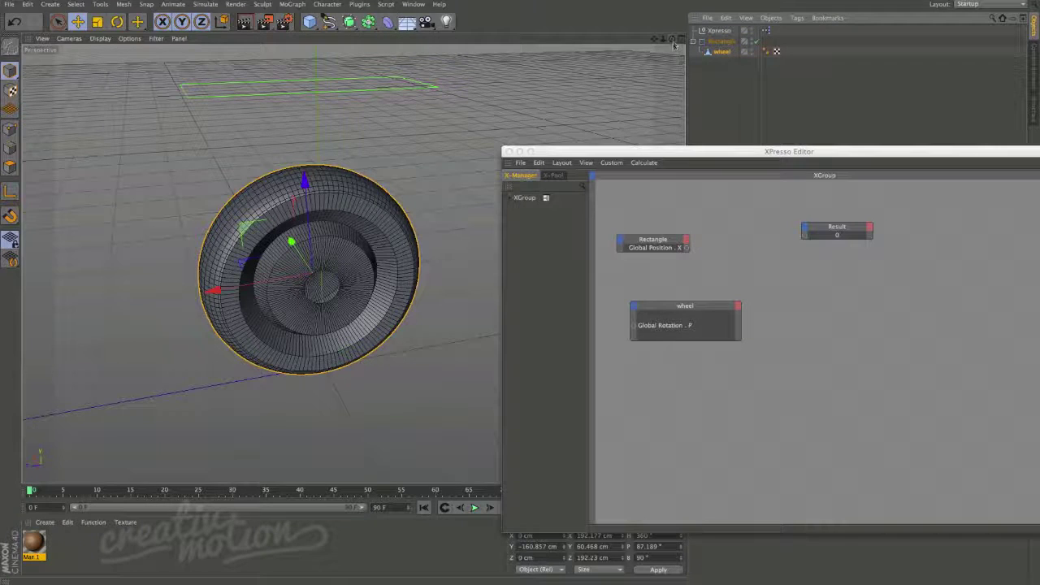
# Bring the XPresso Editor back beside the wheel and spread the Rectangle and wheel nodes apart.
pyautogui.moveTo(653, 242); pyautogui.dragTo(648, 252)
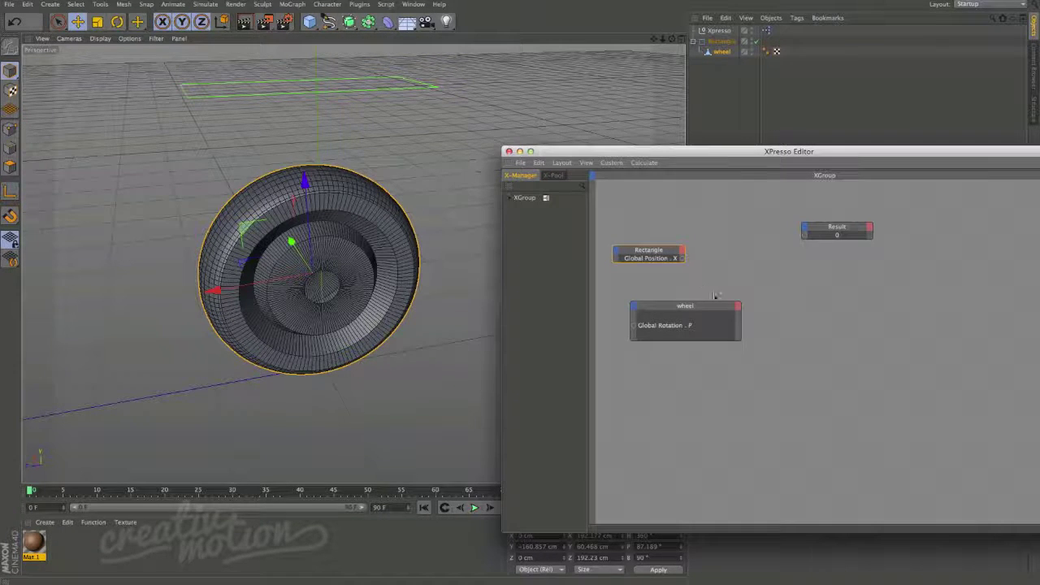
pyautogui.moveTo(737, 151); pyautogui.dragTo(652, 123)
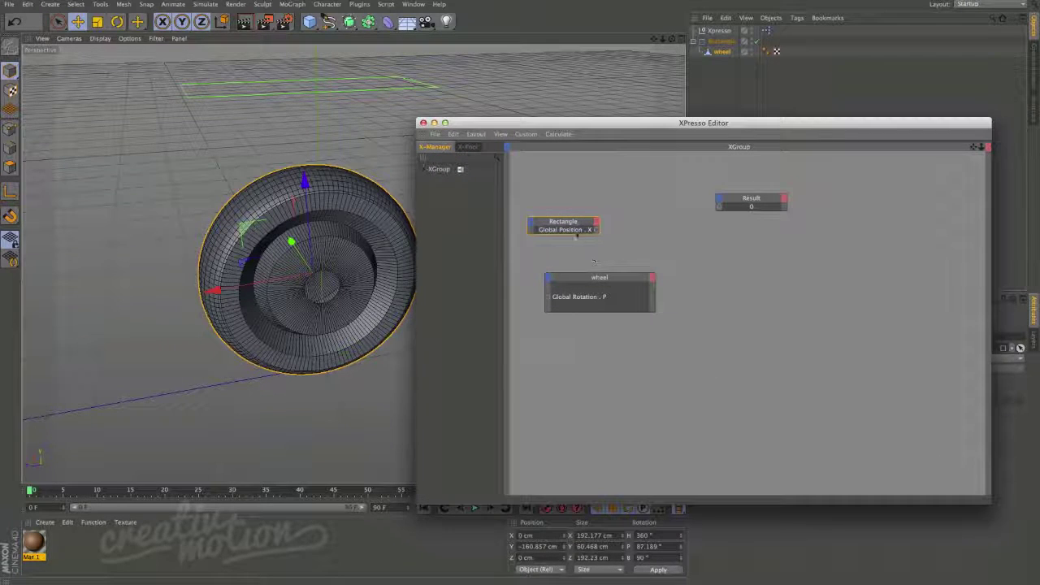
pyautogui.moveTo(583, 278); pyautogui.dragTo(658, 296)
pyautogui.moveTo(562, 222); pyautogui.dragTo(567, 227)
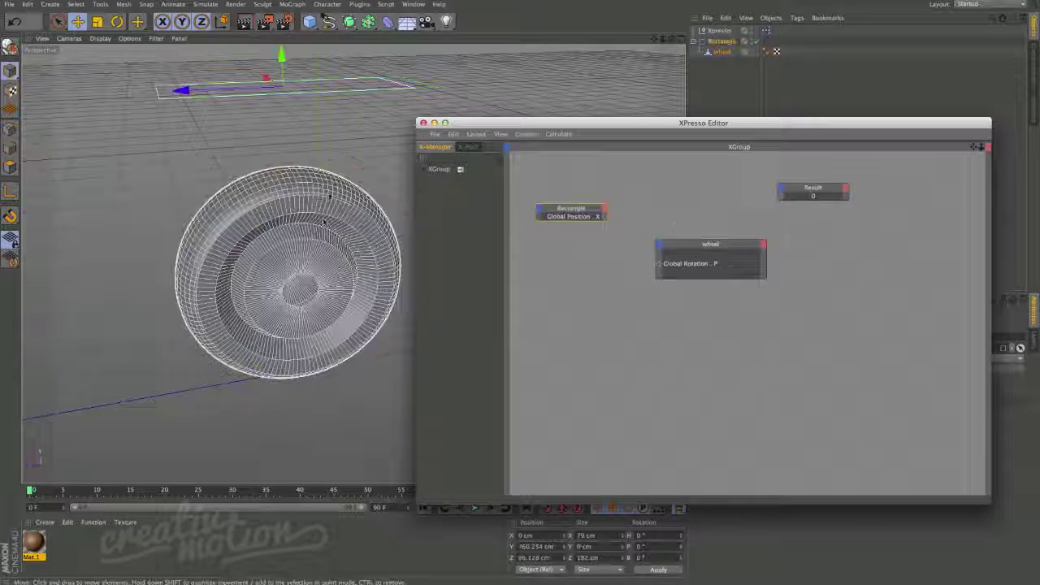
pyautogui.click(370, 288)
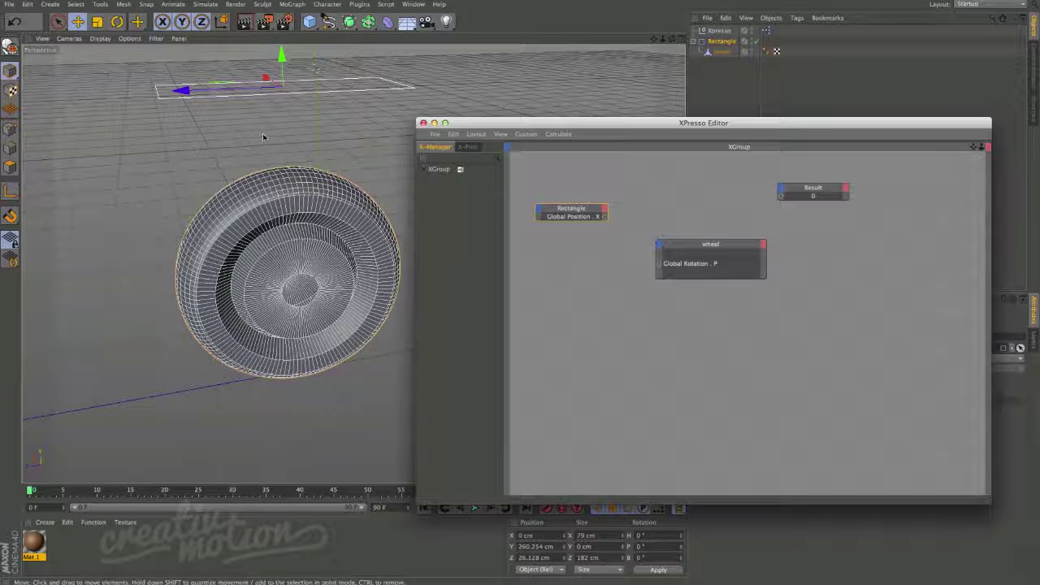
pyautogui.moveTo(501, 123); pyautogui.dragTo(506, 116)
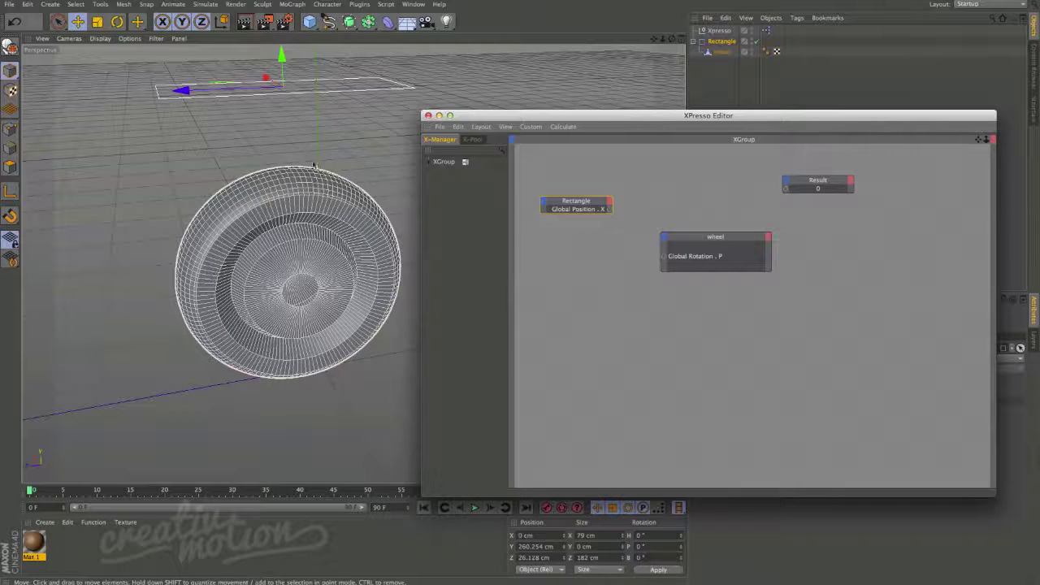
pyautogui.click(354, 204)
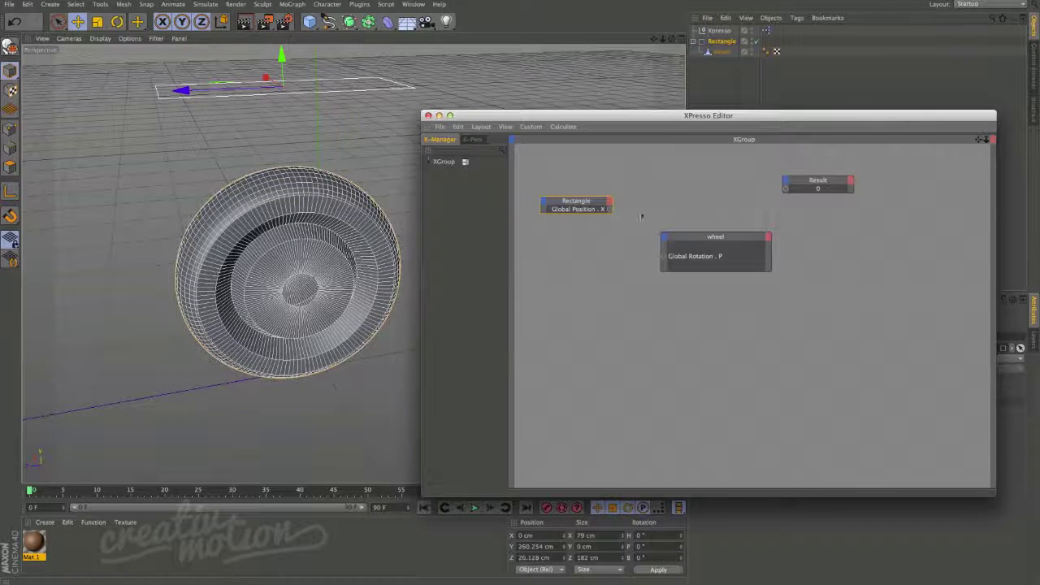
pyautogui.moveTo(701, 244); pyautogui.dragTo(715, 228)
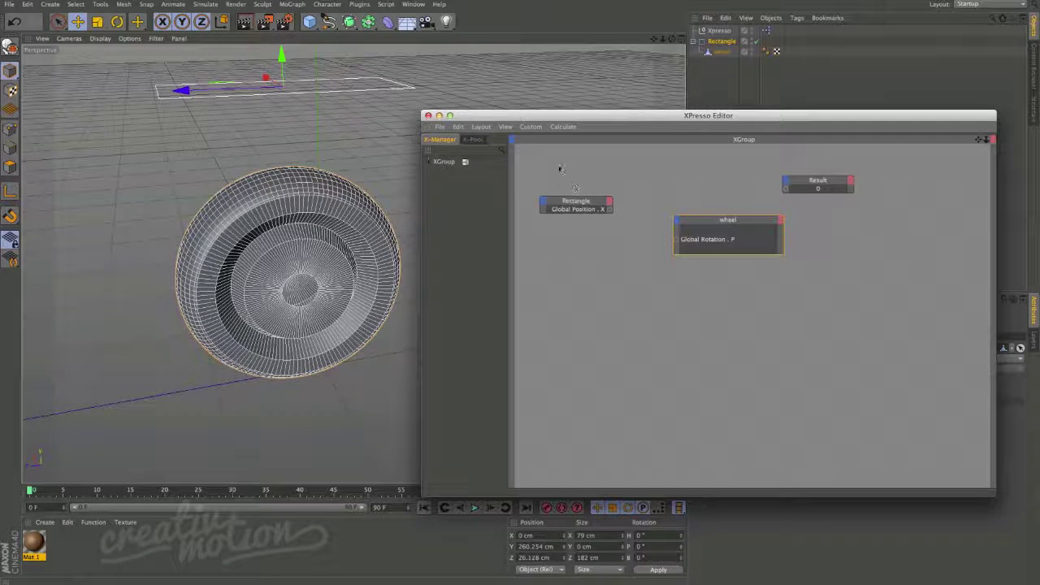
pyautogui.moveTo(554, 120)
pyautogui.mouseDown()
pyautogui.moveTo(528, 108)
pyautogui.moveTo(551, 98)
pyautogui.moveTo(550, 113)
pyautogui.mouseUp()
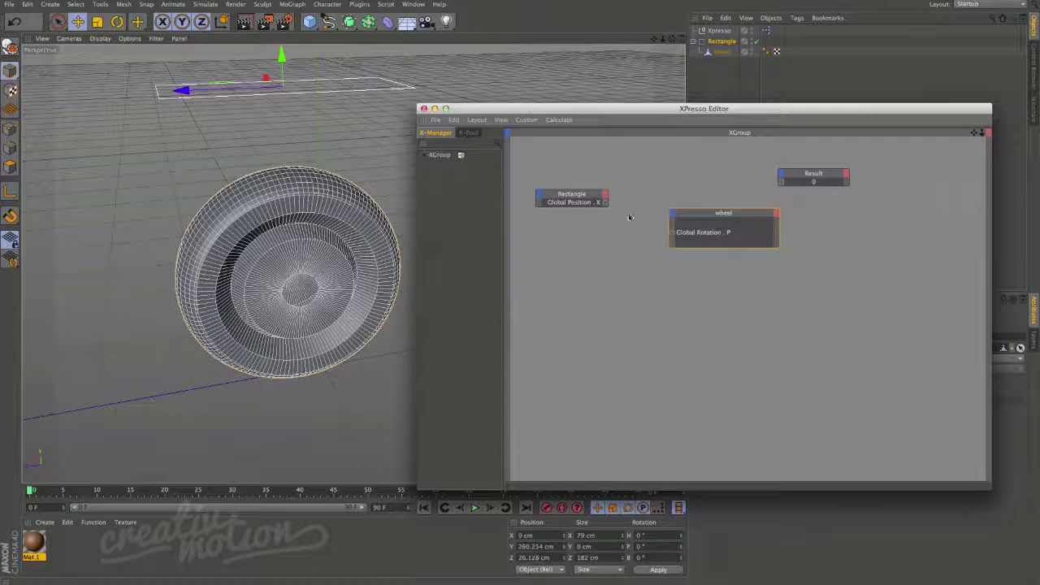
pyautogui.moveTo(703, 215)
pyautogui.mouseDown()
pyautogui.moveTo(688, 211)
pyautogui.moveTo(705, 206)
pyautogui.mouseUp()
pyautogui.moveTo(572, 195)
pyautogui.mouseDown()
pyautogui.moveTo(559, 223)
pyautogui.moveTo(568, 201)
pyautogui.mouseUp()
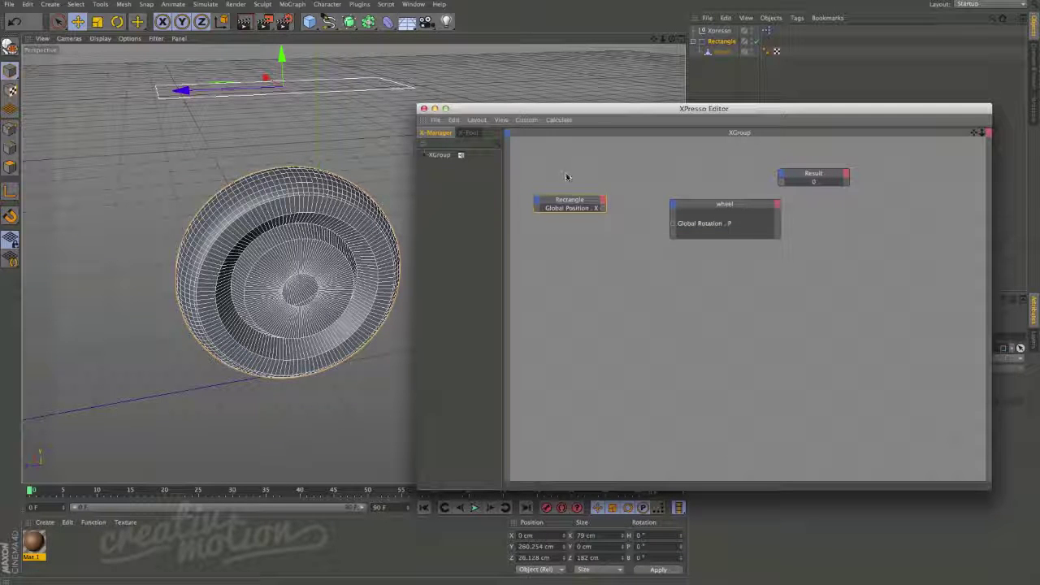
pyautogui.click(567, 177)
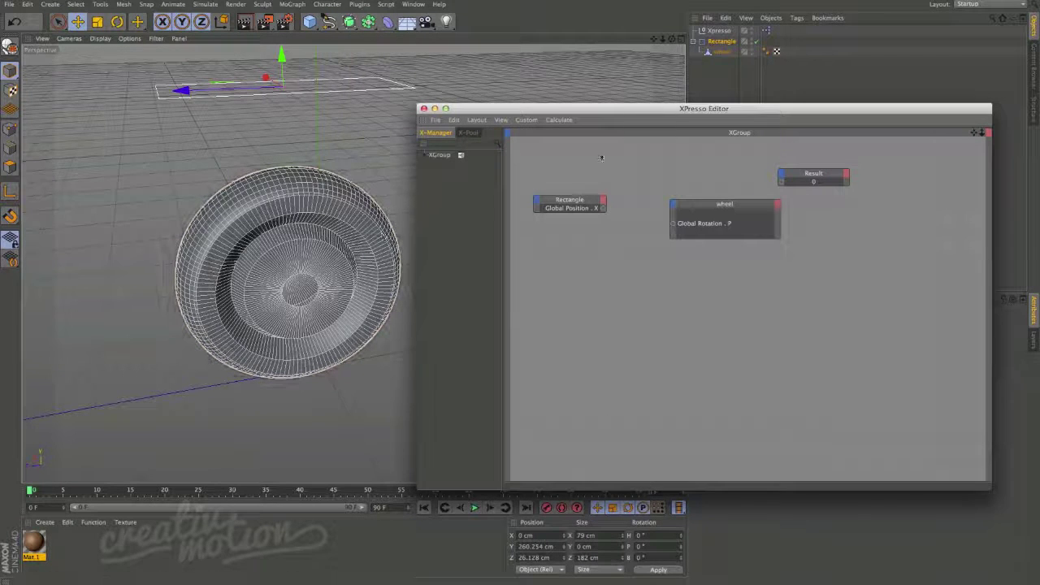
# Select the wheel object and inspect its Z size in the coordinates.
pyautogui.click(379, 309)
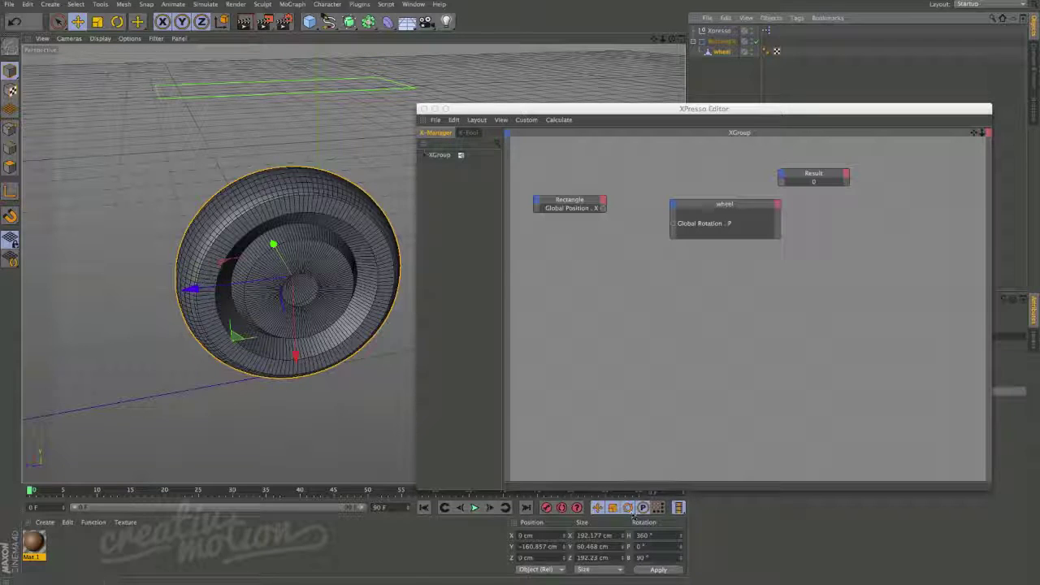
pyautogui.click(600, 558)
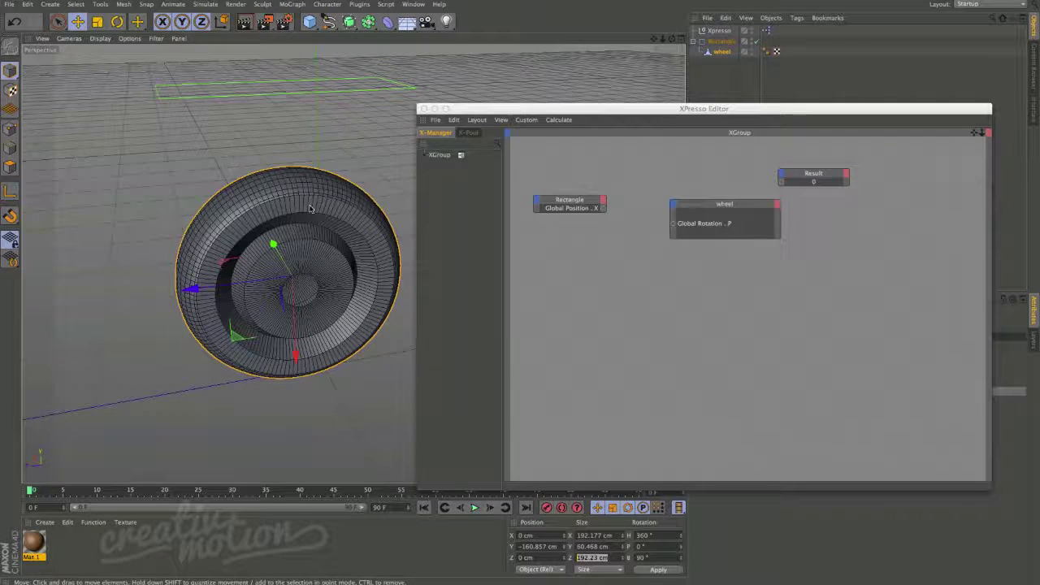
pyautogui.click(594, 281)
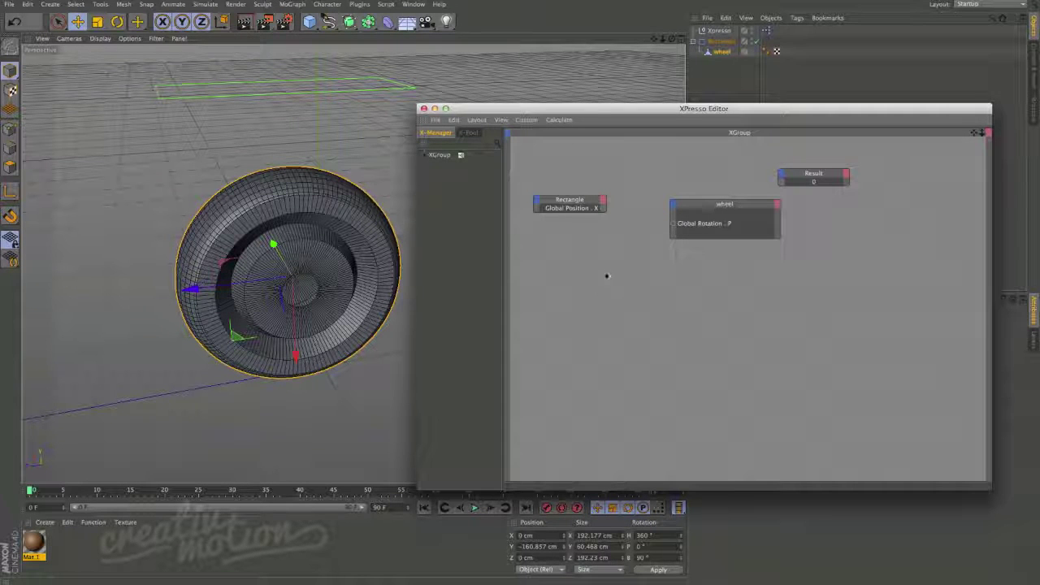
# Move the wheel node farther from the Rectangle node to free space between them in the XPresso graph.
pyautogui.moveTo(575, 204)
pyautogui.mouseDown()
pyautogui.moveTo(584, 196)
pyautogui.moveTo(571, 221)
pyautogui.mouseUp()
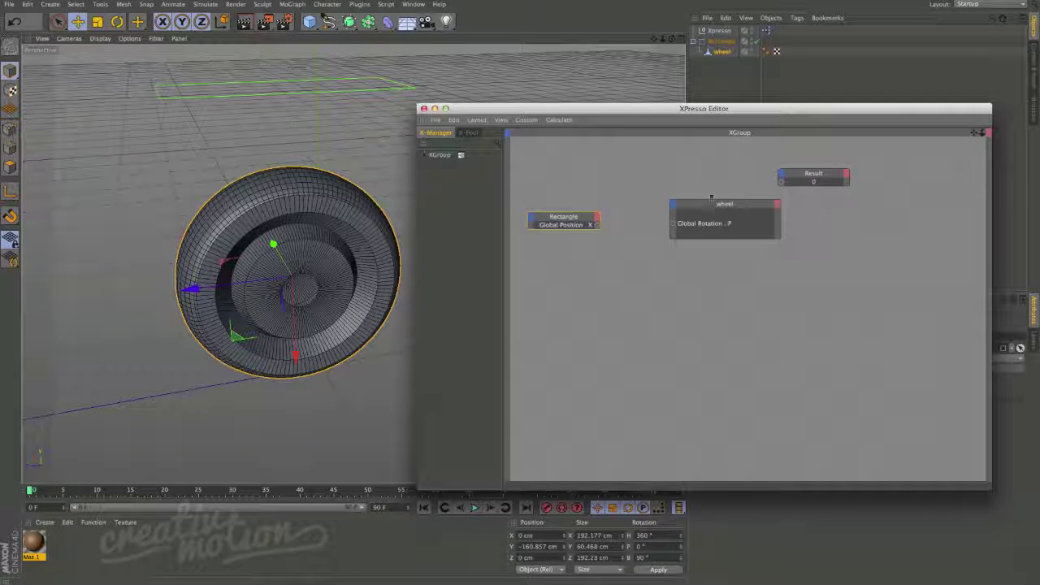
pyautogui.moveTo(700, 203); pyautogui.dragTo(755, 233)
pyautogui.moveTo(569, 217); pyautogui.dragTo(566, 216)
pyautogui.click(680, 214)
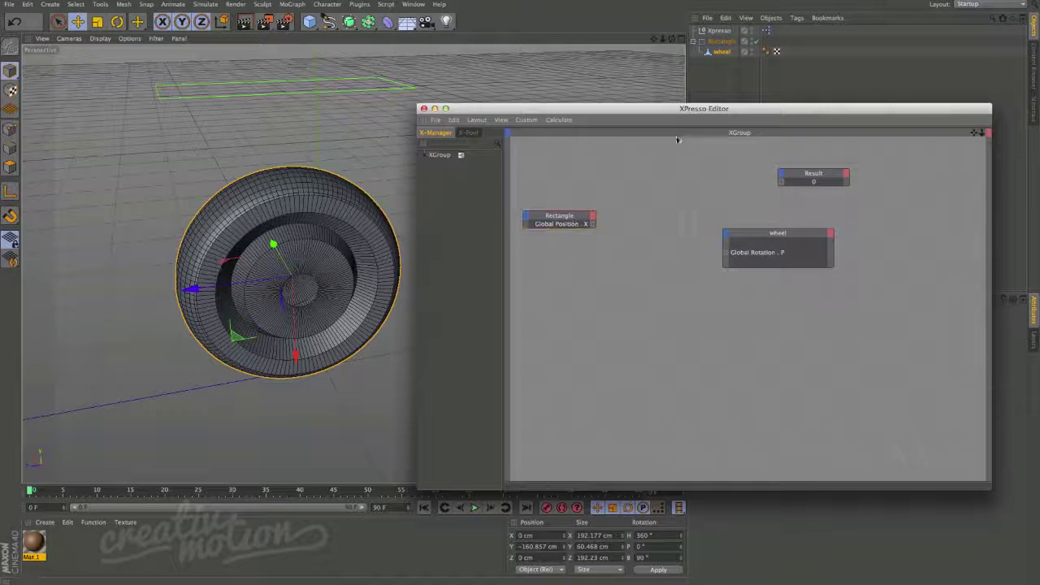
pyautogui.click(723, 54)
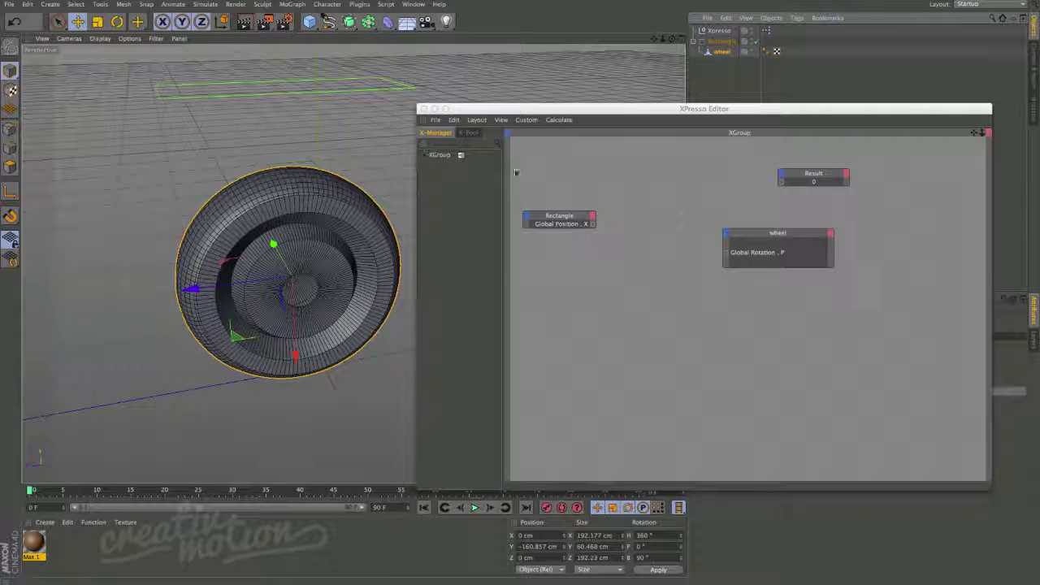
pyautogui.moveTo(559, 217); pyautogui.dragTo(566, 236)
# Add a Bounding Box node to the XPresso graph and place it between the Rectangle and wheel nodes.
pyautogui.rightClick(631, 199)
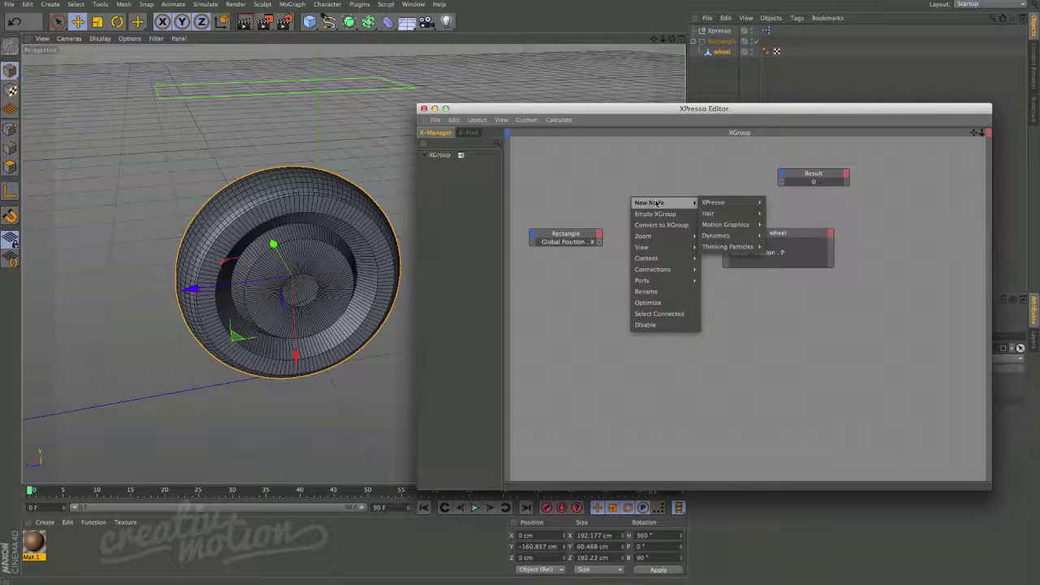
pyautogui.moveTo(792, 203)
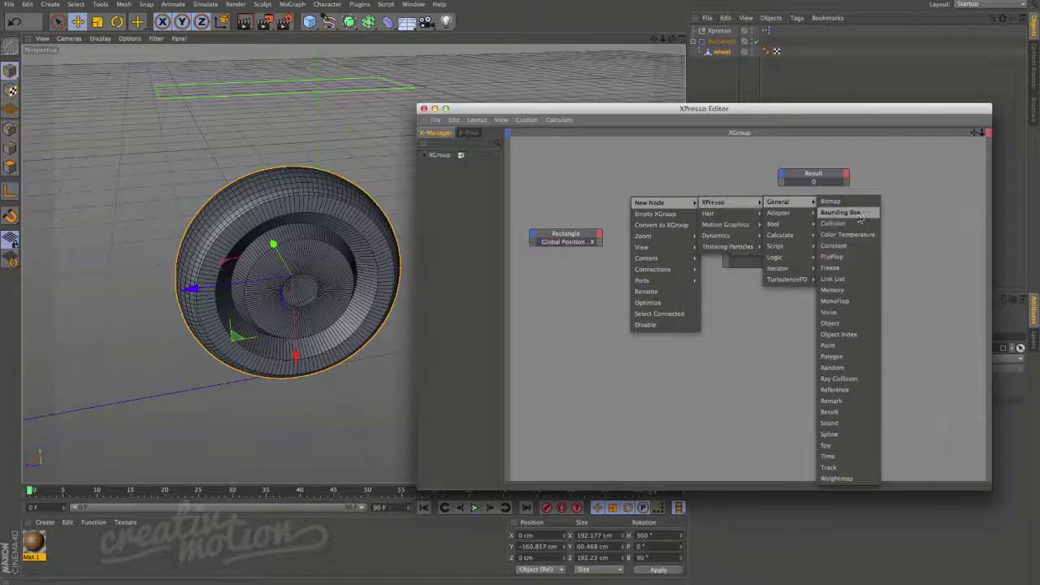
pyautogui.click(846, 212)
pyautogui.moveTo(615, 180); pyautogui.dragTo(644, 205)
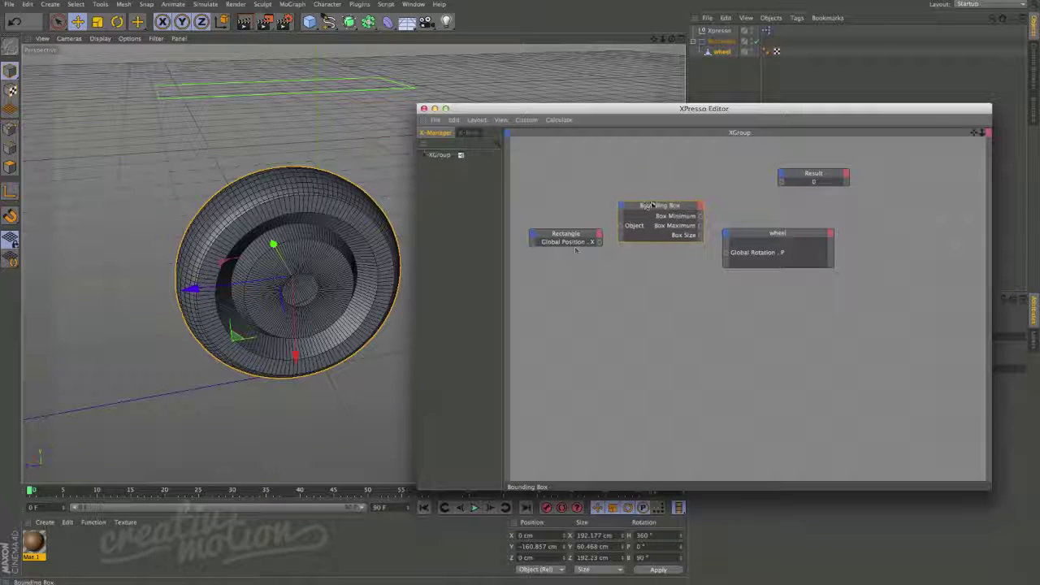
pyautogui.moveTo(580, 235); pyautogui.dragTo(576, 237)
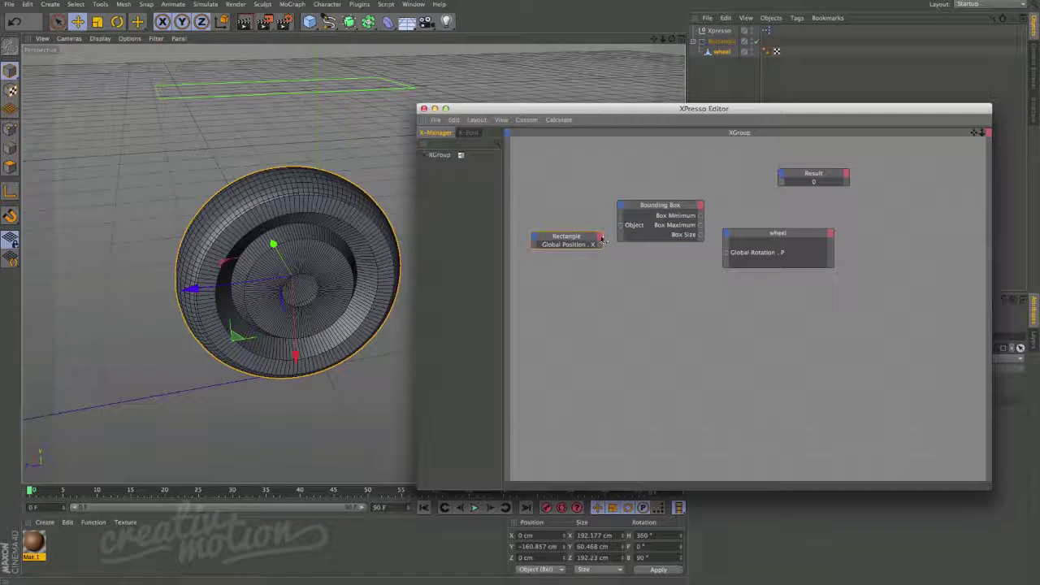
pyautogui.click(597, 242)
pyautogui.click(624, 288)
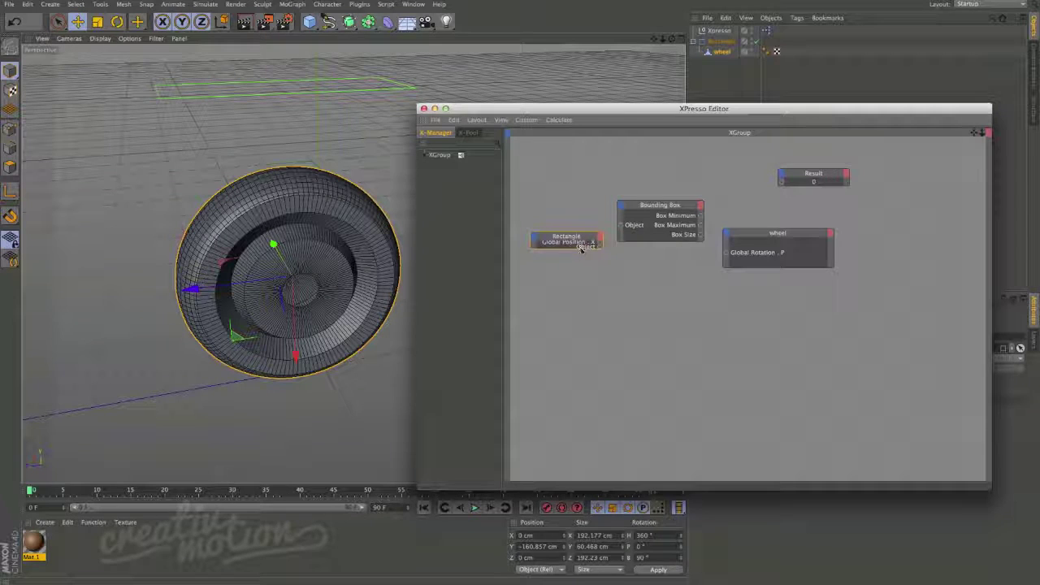
pyautogui.moveTo(579, 240); pyautogui.dragTo(581, 234)
pyautogui.press('super+z')
# Place the wheel node below Rectangle, give it an Object output, and connect that to the Bounding Box's Object input.
pyautogui.moveTo(785, 235); pyautogui.dragTo(605, 292)
pyautogui.moveTo(660, 205); pyautogui.dragTo(717, 226)
pyautogui.click(648, 291)
pyautogui.click(665, 342)
pyautogui.moveTo(648, 312); pyautogui.dragTo(717, 285)
pyautogui.moveTo(625, 295)
pyautogui.mouseDown()
pyautogui.moveTo(627, 279)
pyautogui.moveTo(621, 288)
pyautogui.mouseUp()
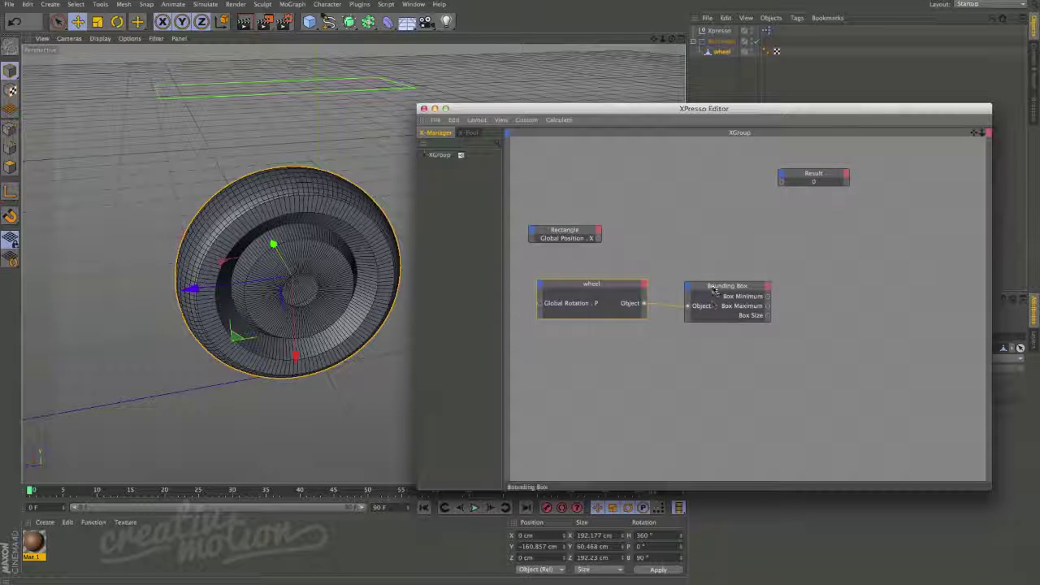
pyautogui.moveTo(720, 290); pyautogui.dragTo(710, 287)
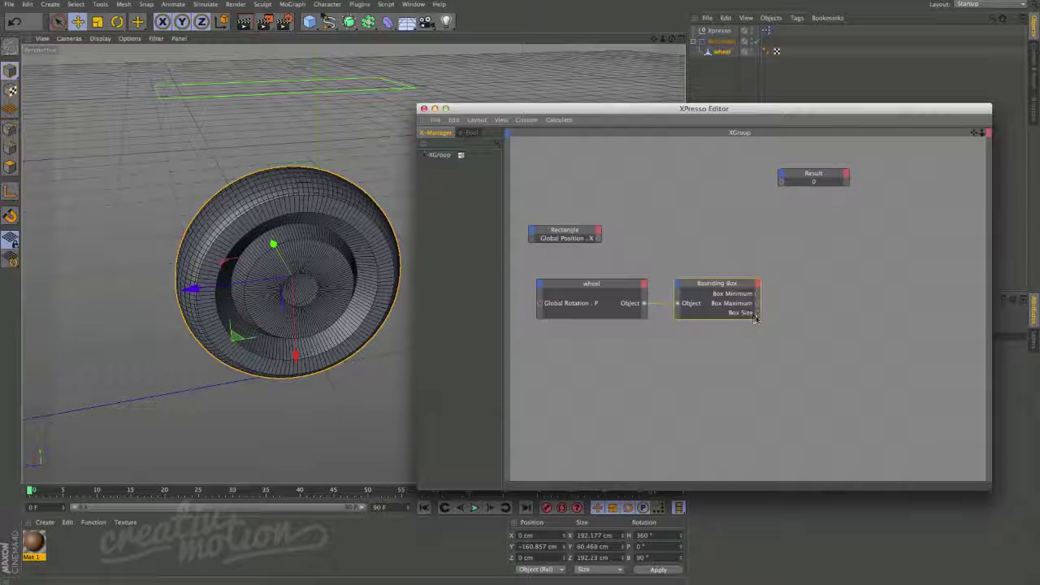
# Add a Vector2Reals adapter node beside the Bounding Box node and feed its input from Box Size.
pyautogui.moveTo(722, 287); pyautogui.dragTo(724, 285)
pyautogui.rightClick(782, 249)
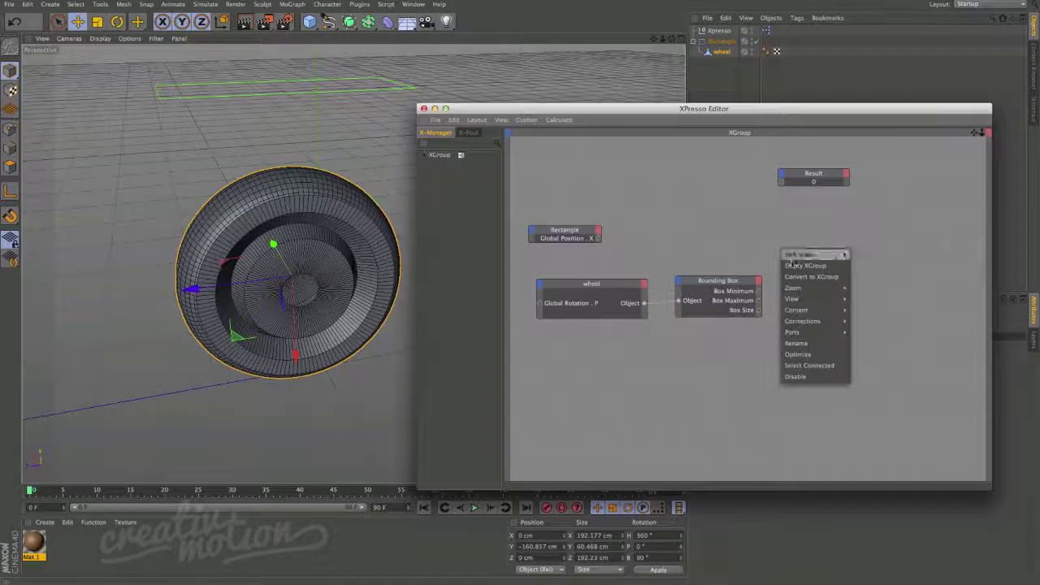
pyautogui.moveTo(813, 254)
pyautogui.moveTo(878, 257)
pyautogui.moveTo(913, 257)
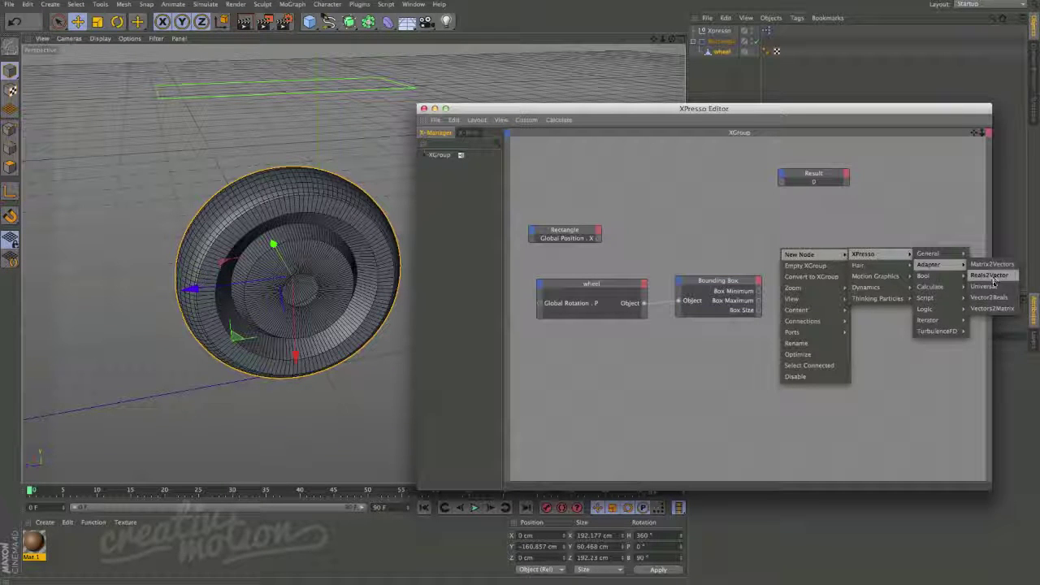
pyautogui.click(997, 299)
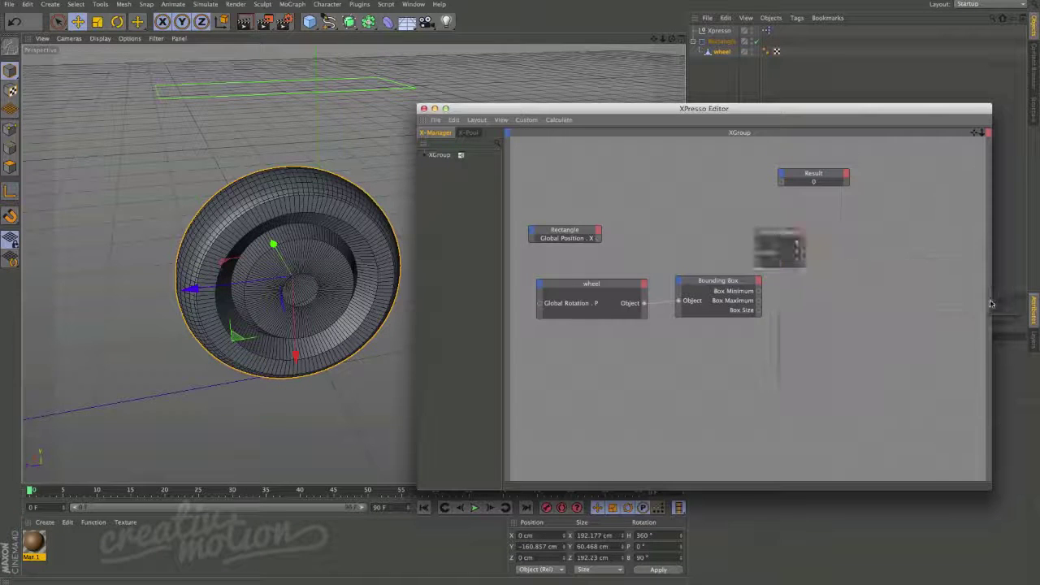
pyautogui.moveTo(786, 237); pyautogui.dragTo(824, 288)
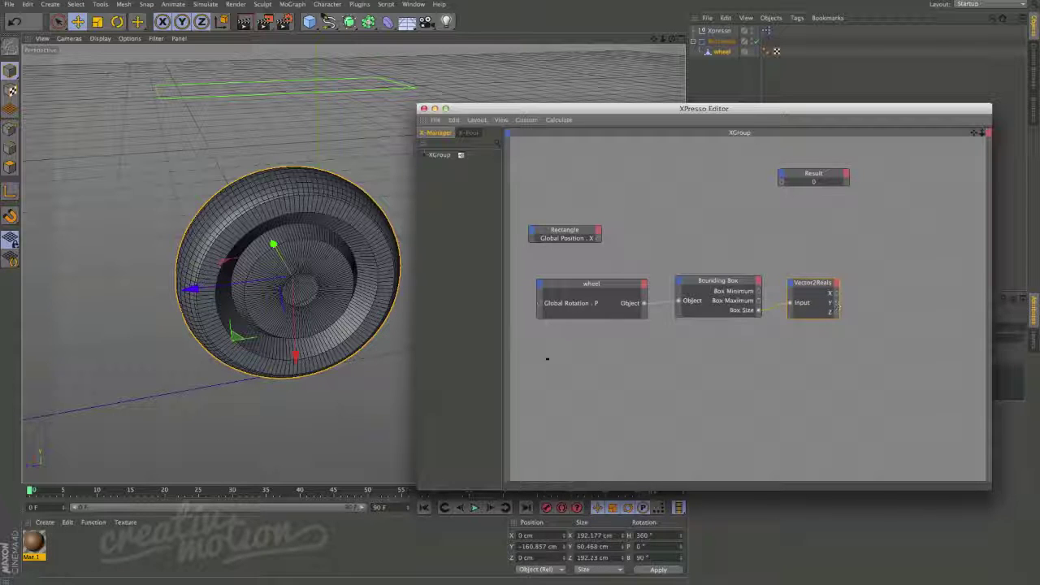
# Move the Result node beside Vector2Reals and connect the adapter's Y output to its input.
pyautogui.moveTo(814, 173); pyautogui.dragTo(907, 296)
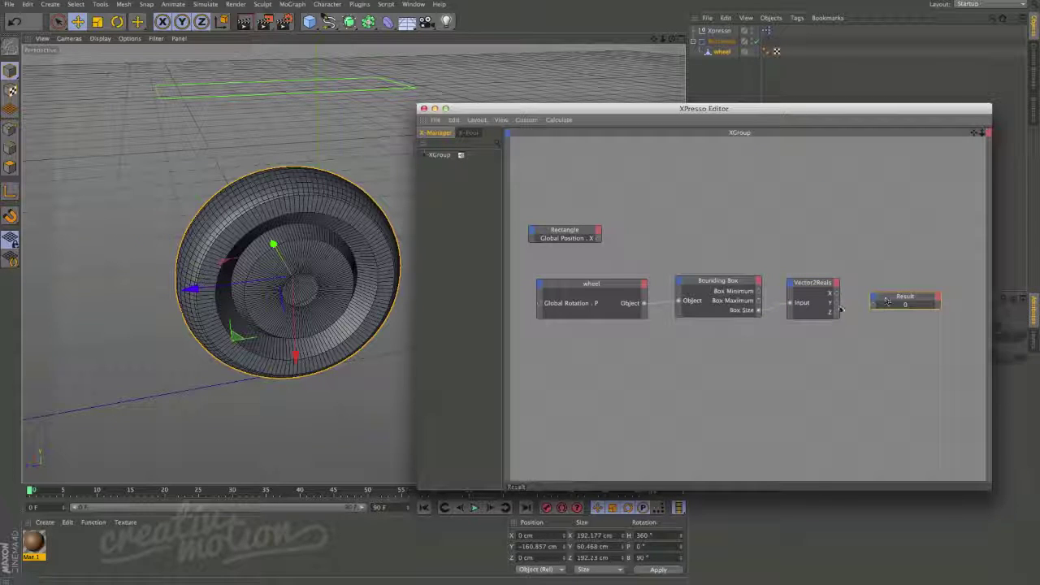
pyautogui.moveTo(839, 305); pyautogui.dragTo(892, 269)
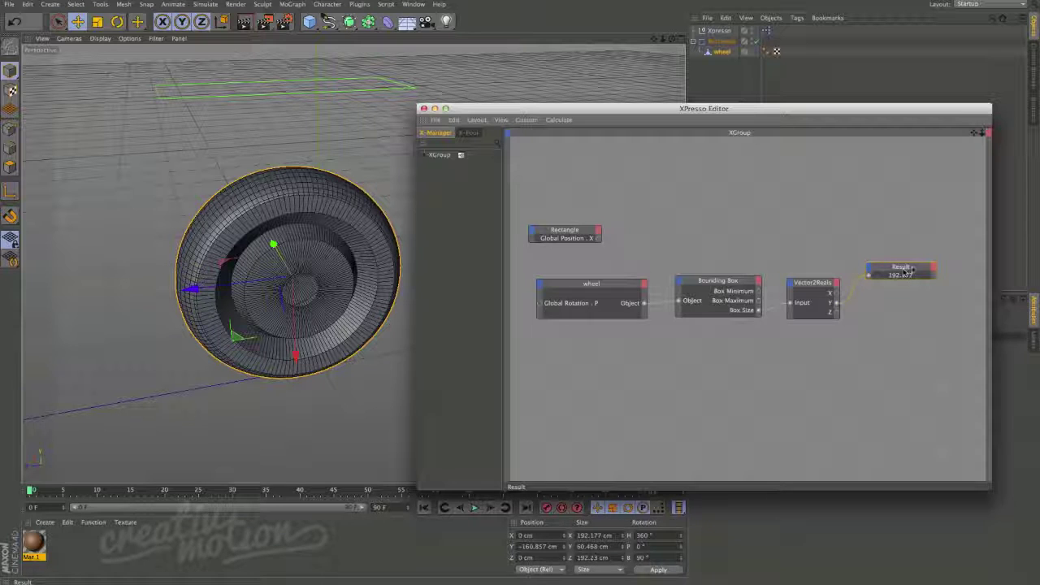
# Scale the wheel to test how the Result value responds, and undo the scaling.
pyautogui.click(96, 24)
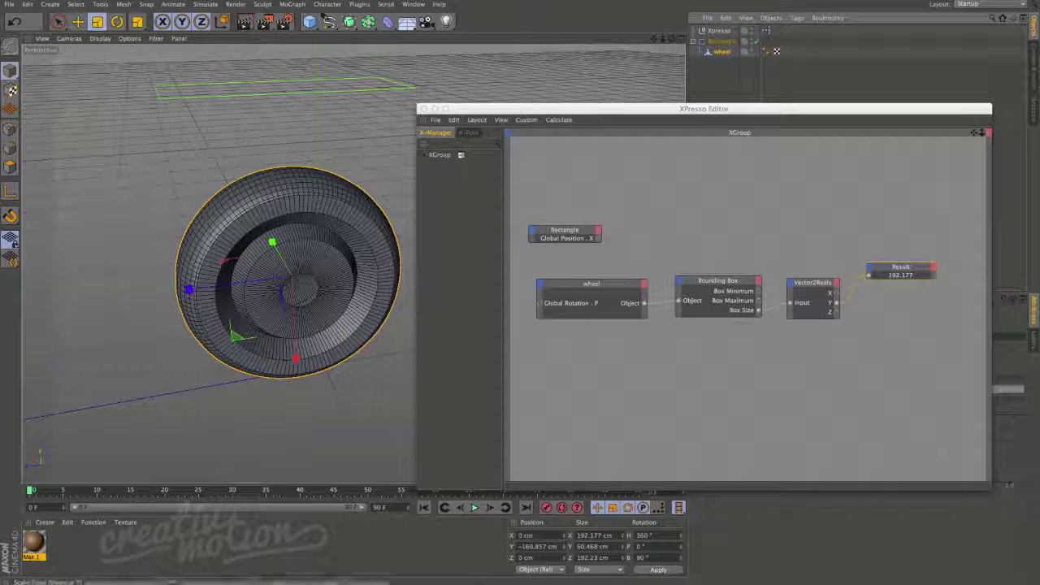
pyautogui.click(720, 52)
pyautogui.click(721, 52)
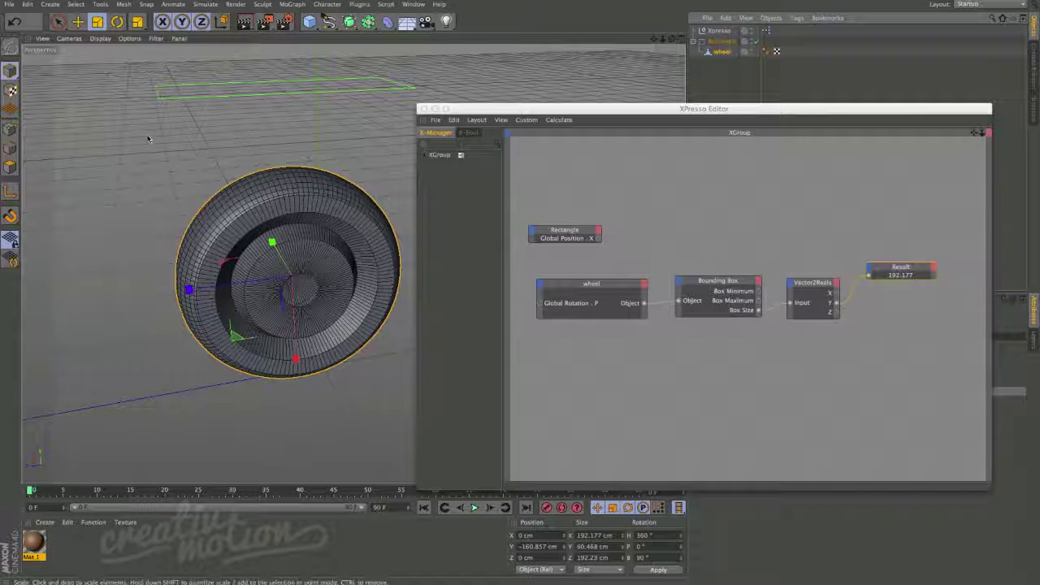
pyautogui.moveTo(159, 176); pyautogui.dragTo(505, 6)
pyautogui.press('super+z')
pyautogui.press('super+z')
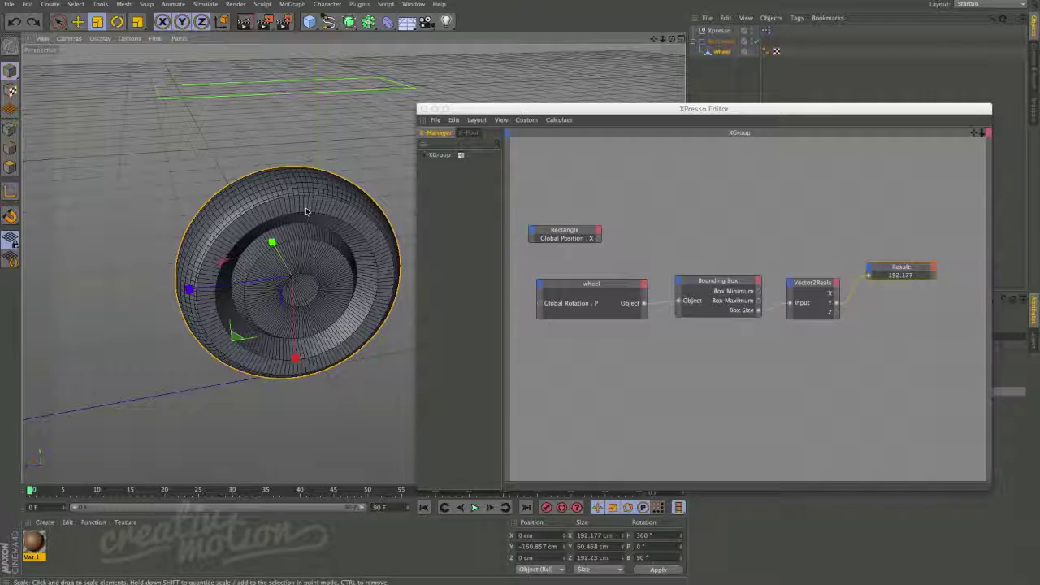
# Delete the Result node from the XPresso graph.
pyautogui.click(887, 335)
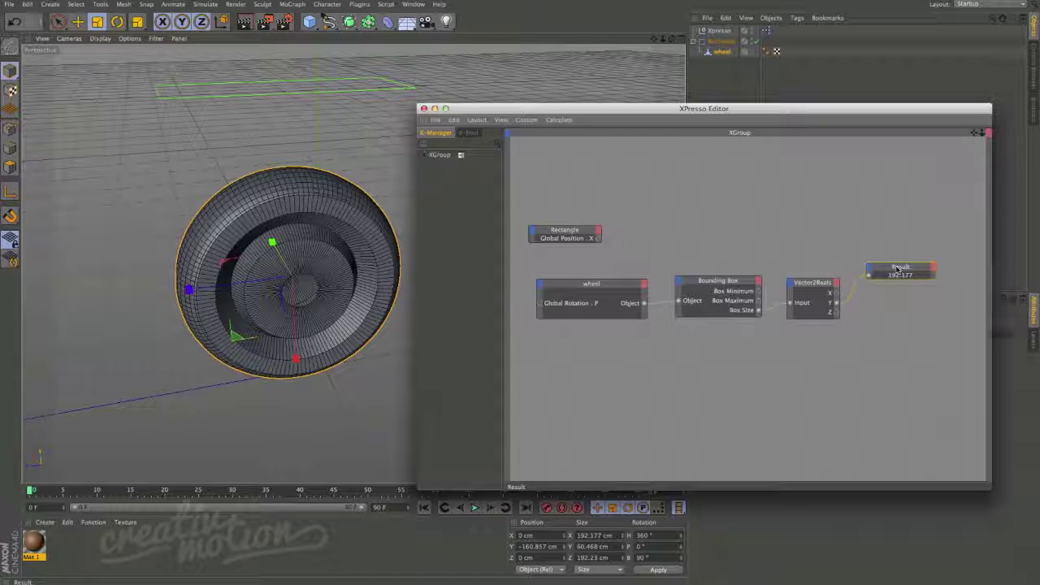
pyautogui.press('Delete')
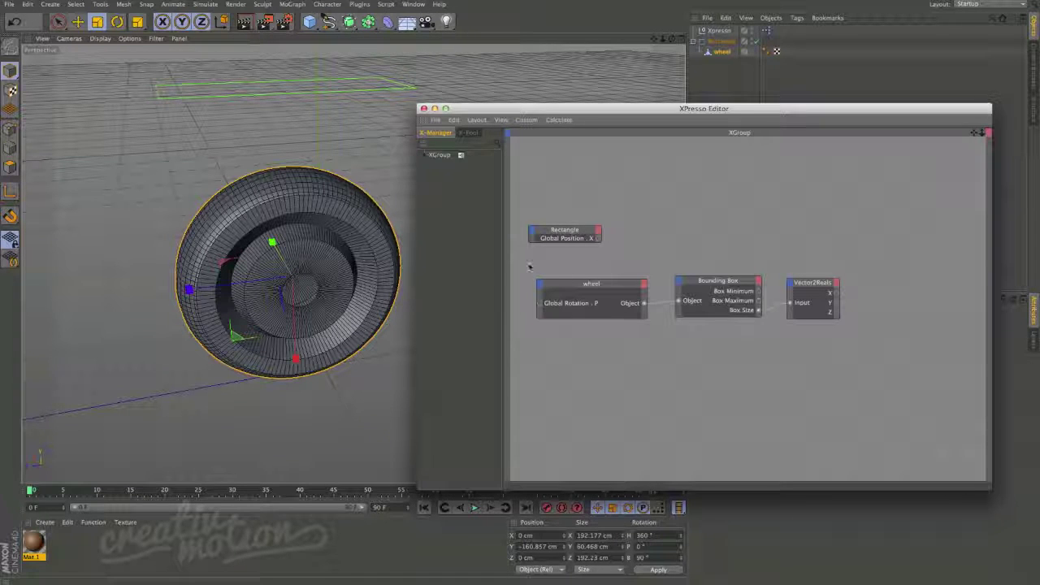
# Copy the wheel's Z size value, 192.23 cm, from its object coordinates.
pyautogui.click(331, 357)
pyautogui.keyDown('alt'); pyautogui.moveTo(332, 358); pyautogui.dragTo(303, 316); pyautogui.keyUp('alt')
pyautogui.scroll(4, 302, 297)
pyautogui.scroll(-2, 307, 290)
pyautogui.keyDown('alt'); pyautogui.moveTo(387, 249); pyautogui.dragTo(358, 260, button='middle'); pyautogui.keyUp('alt')
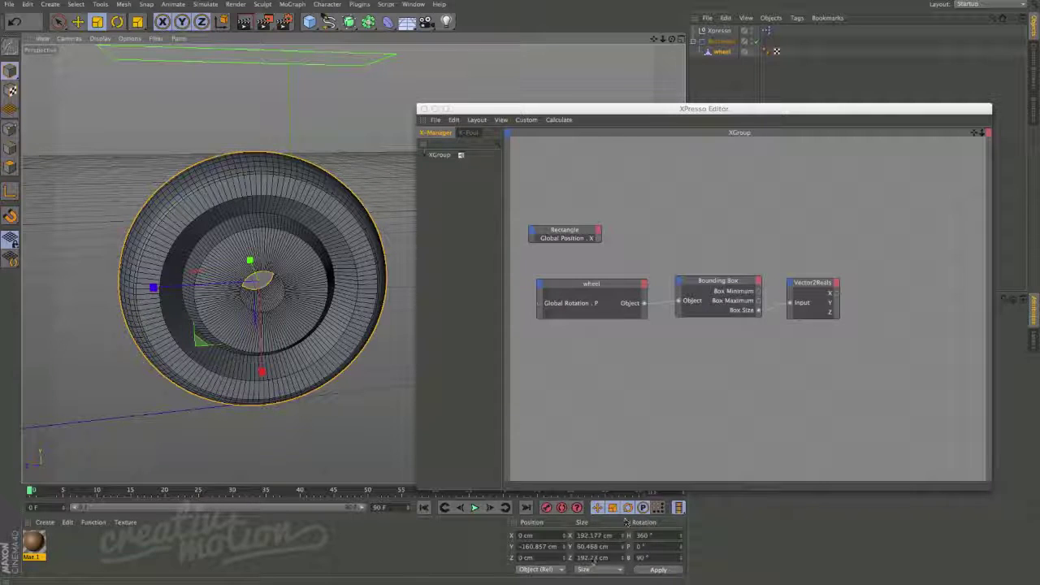
pyautogui.click(605, 559)
pyautogui.press('super+c')
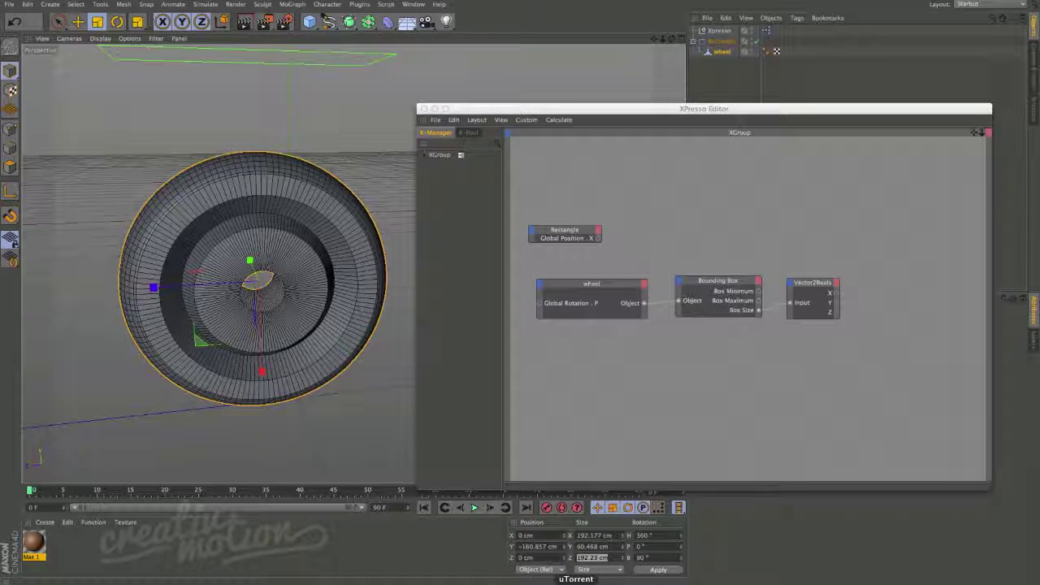
# Delete the Bounding Box and Vector2Reals nodes and move the wheel node away from the Rectangle node.
pyautogui.click(606, 362)
pyautogui.click(715, 281)
pyautogui.press('Delete')
pyautogui.click(791, 284)
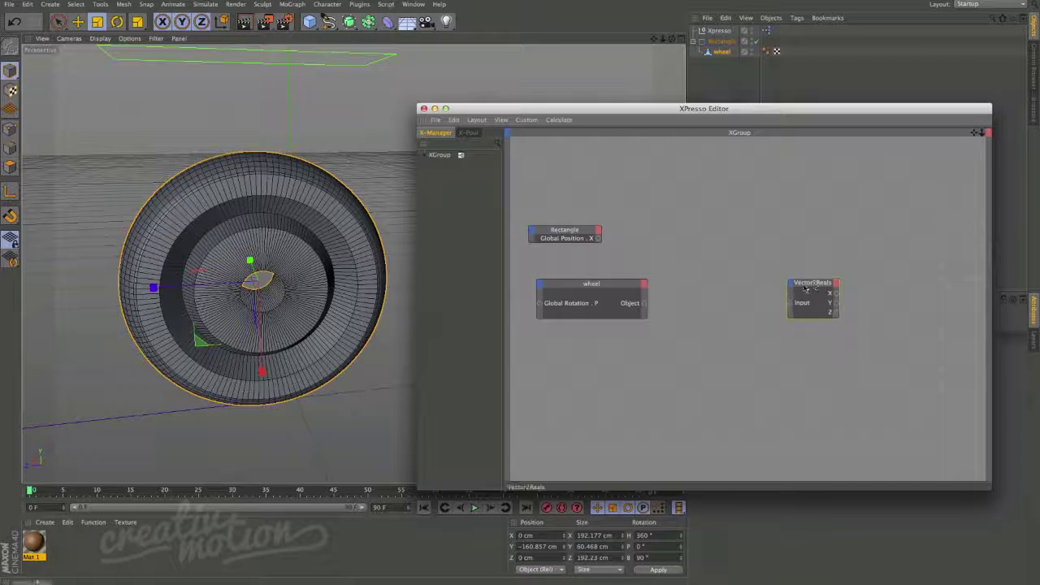
pyautogui.press('Delete')
pyautogui.click(614, 285)
pyautogui.moveTo(613, 285); pyautogui.dragTo(764, 272)
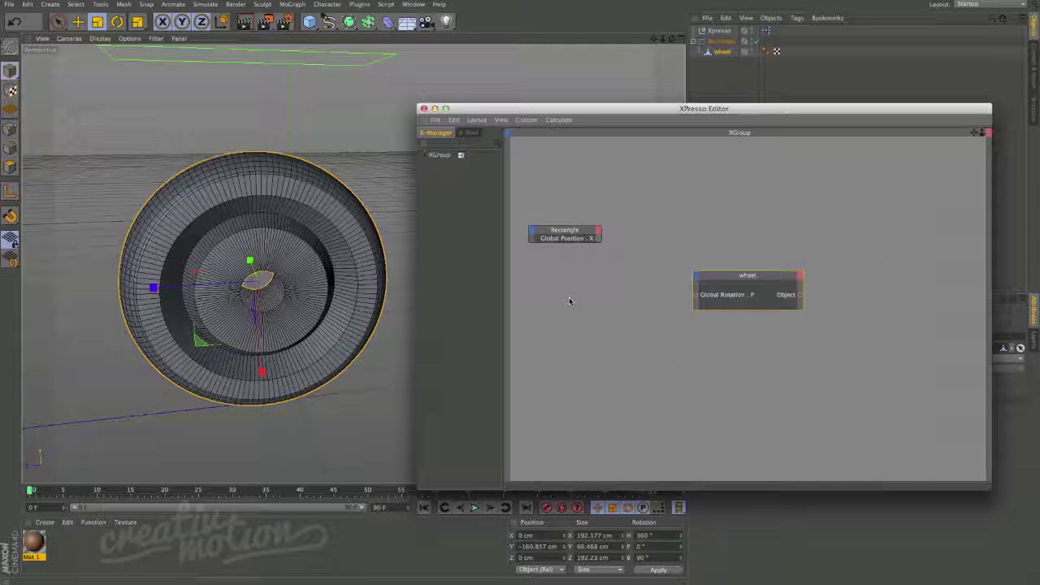
# Add a Constant node below Rectangle and paste the copied wheel size, 192.23, as its value.
pyautogui.rightClick(549, 295)
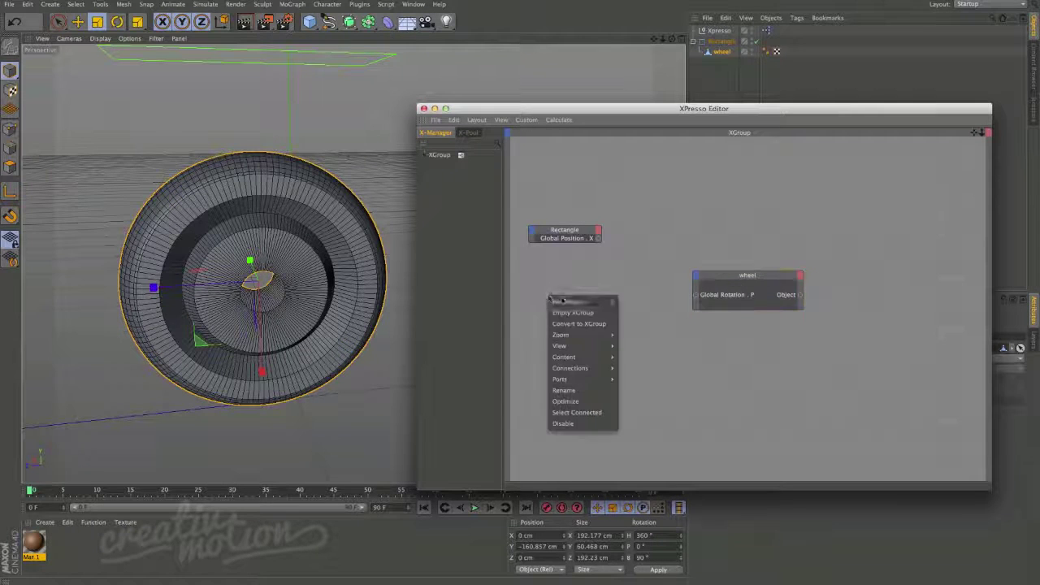
pyautogui.moveTo(569, 302)
pyautogui.moveTo(632, 301)
pyautogui.moveTo(707, 301)
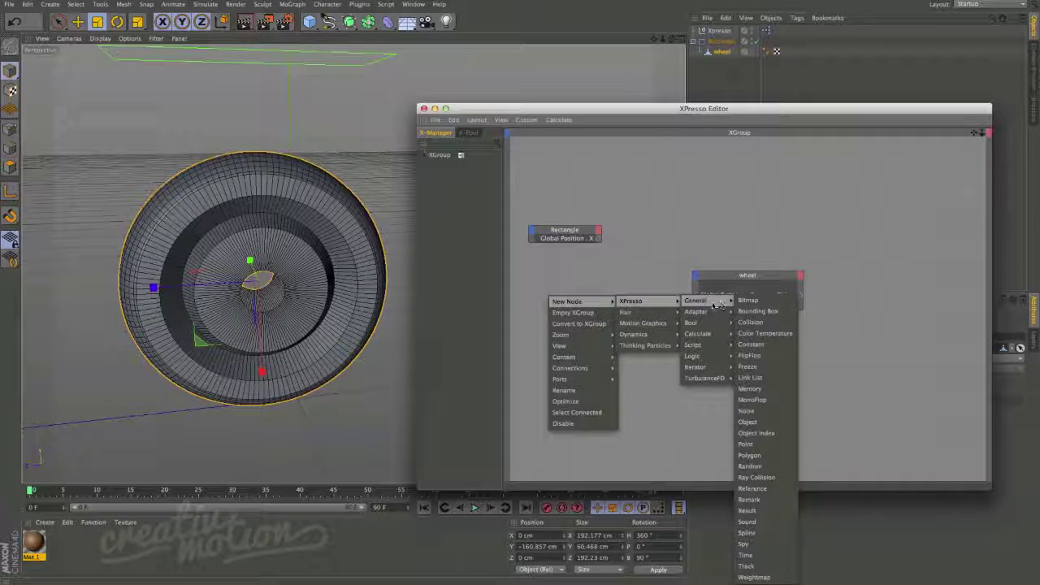
pyautogui.click(751, 345)
pyautogui.moveTo(689, 109); pyautogui.dragTo(399, 82)
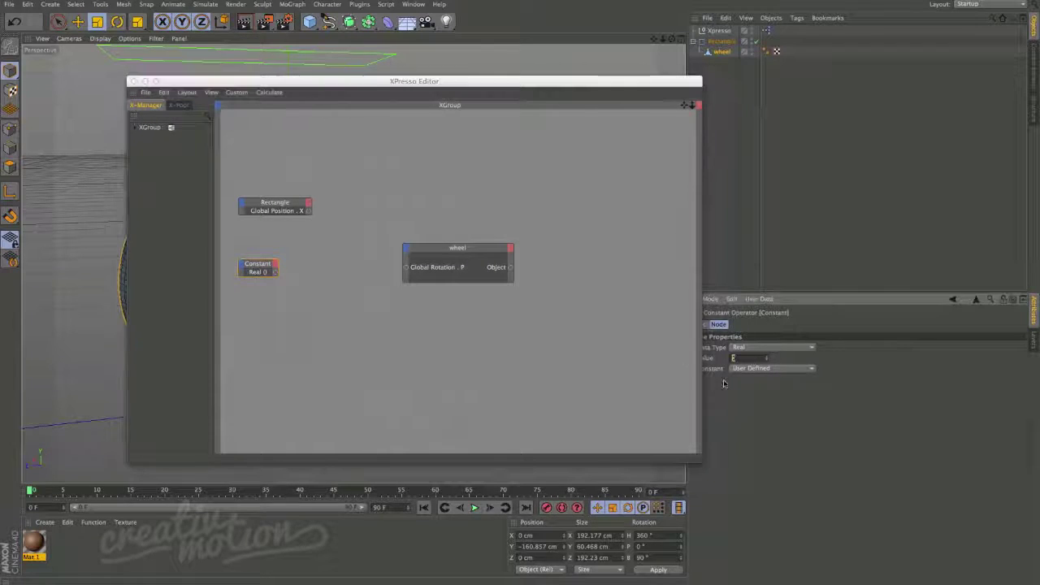
pyautogui.press('super+v')
pyautogui.moveTo(400, 82); pyautogui.dragTo(708, 130)
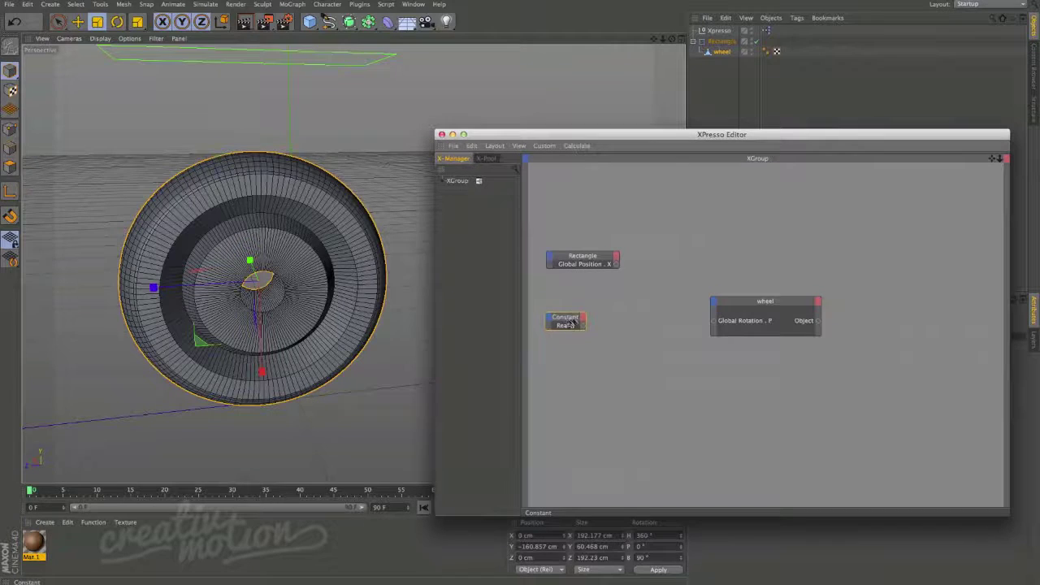
pyautogui.moveTo(618, 135); pyautogui.dragTo(525, 110)
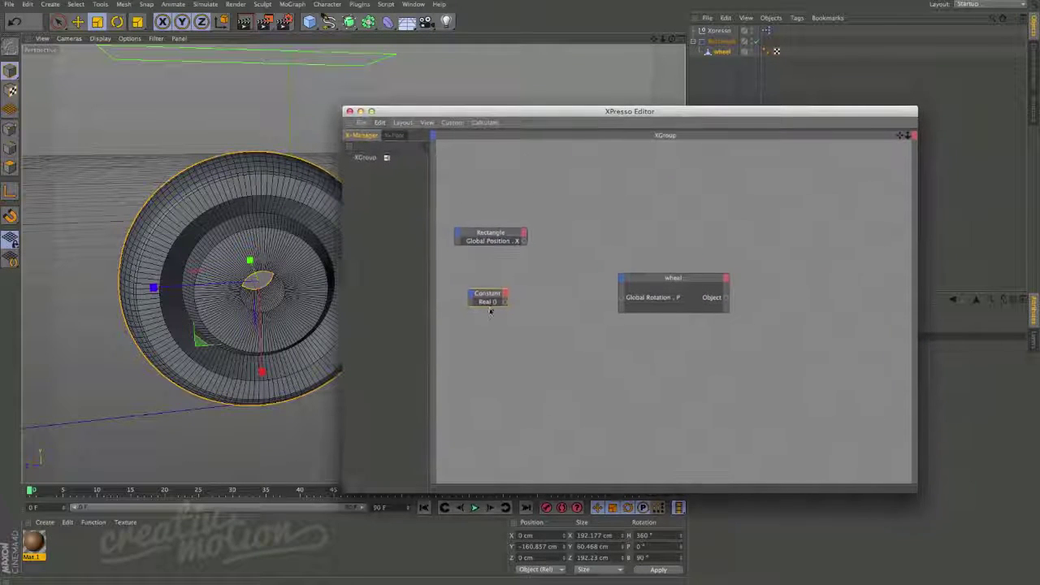
# Add a Math node beside Constant, connect Constant's Real output to its first input, and set Input [2] to 3.14.
pyautogui.rightClick(539, 332)
pyautogui.moveTo(568, 337)
pyautogui.moveTo(649, 340)
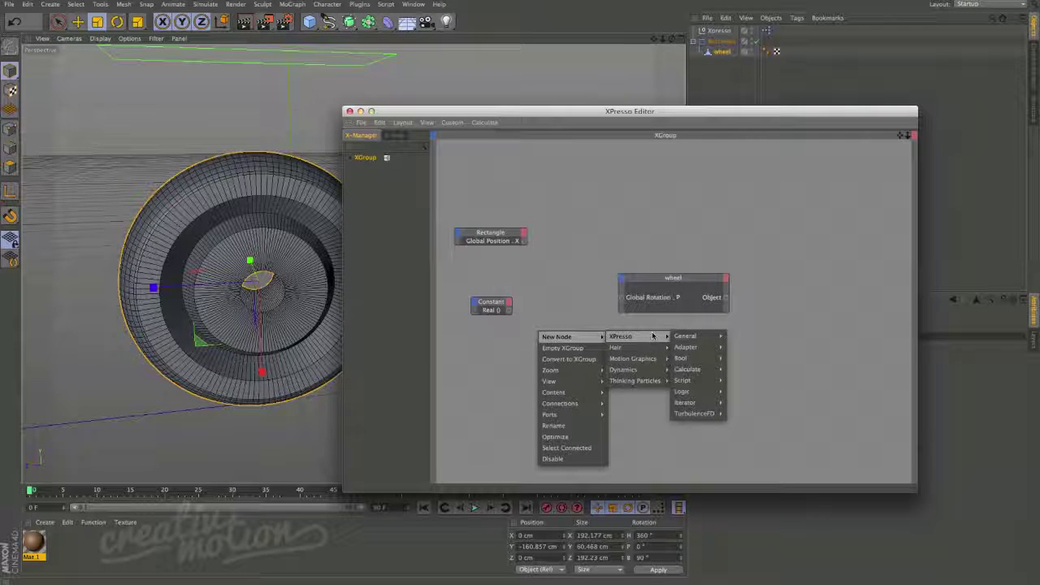
pyautogui.moveTo(689, 369)
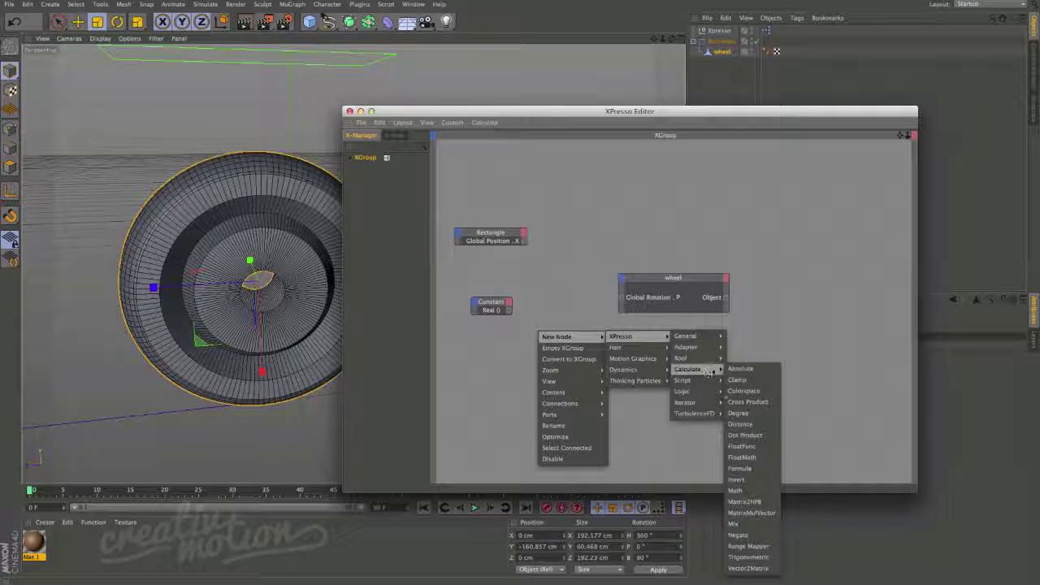
pyautogui.click(752, 492)
pyautogui.moveTo(530, 319)
pyautogui.mouseDown()
pyautogui.moveTo(551, 304)
pyautogui.moveTo(531, 313)
pyautogui.mouseUp()
pyautogui.moveTo(606, 109); pyautogui.dragTo(379, 137)
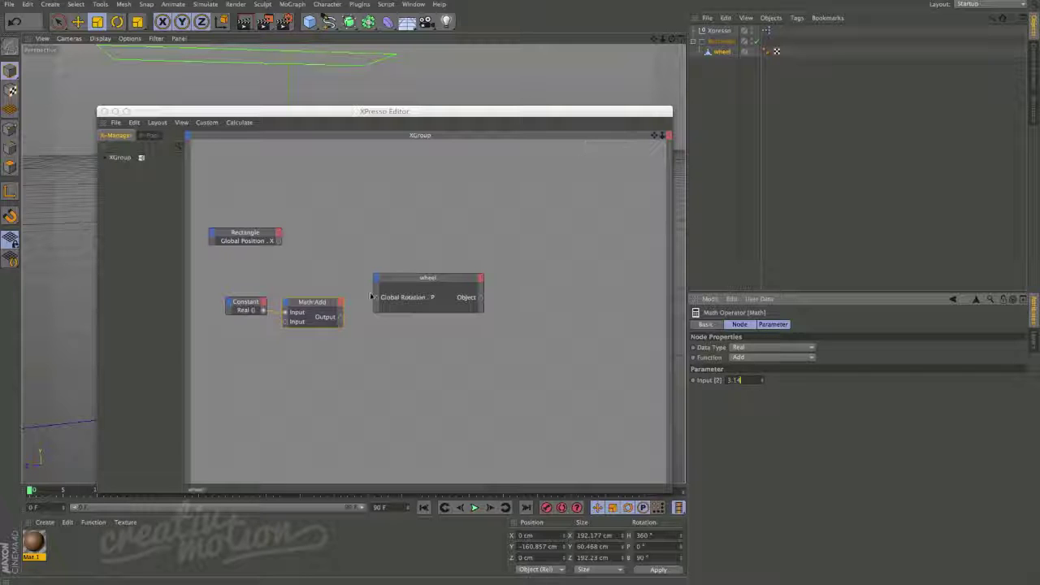
# Space out the Rectangle, Constant, Math and wheel nodes in the XPresso graph.
pyautogui.moveTo(403, 281); pyautogui.dragTo(422, 288)
pyautogui.click(321, 304)
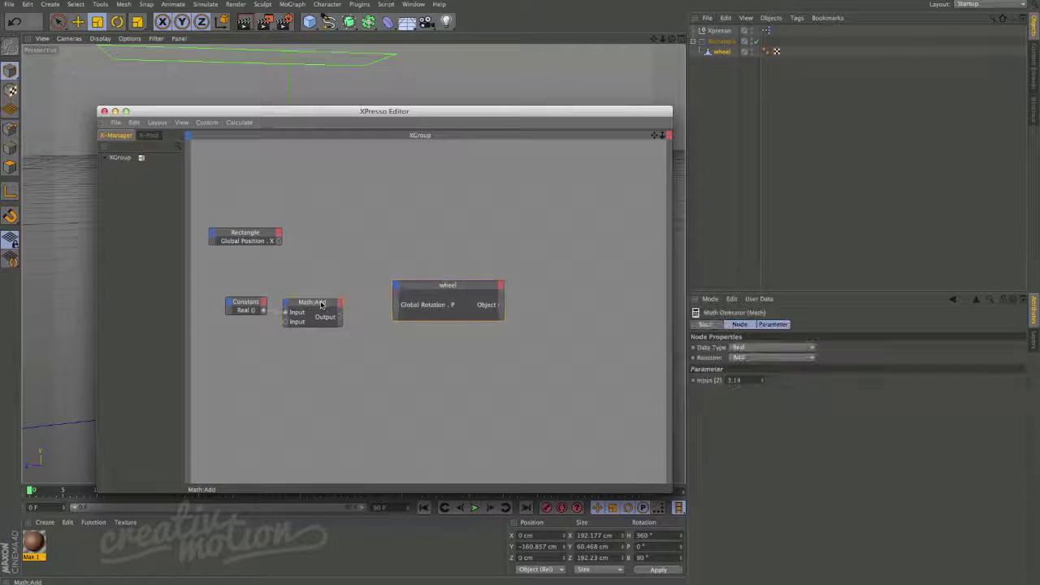
pyautogui.moveTo(321, 304); pyautogui.dragTo(326, 300)
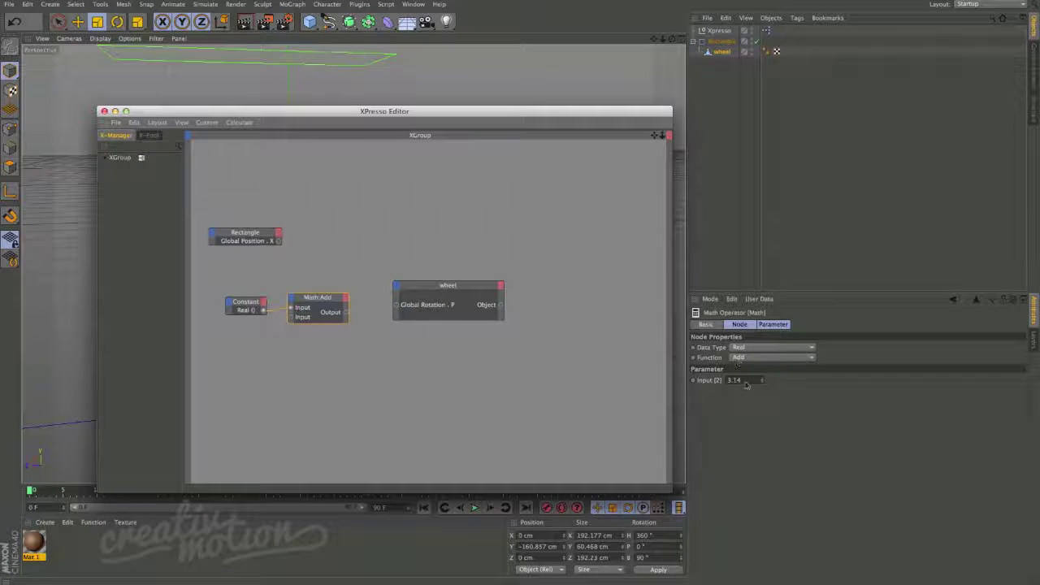
pyautogui.click(747, 383)
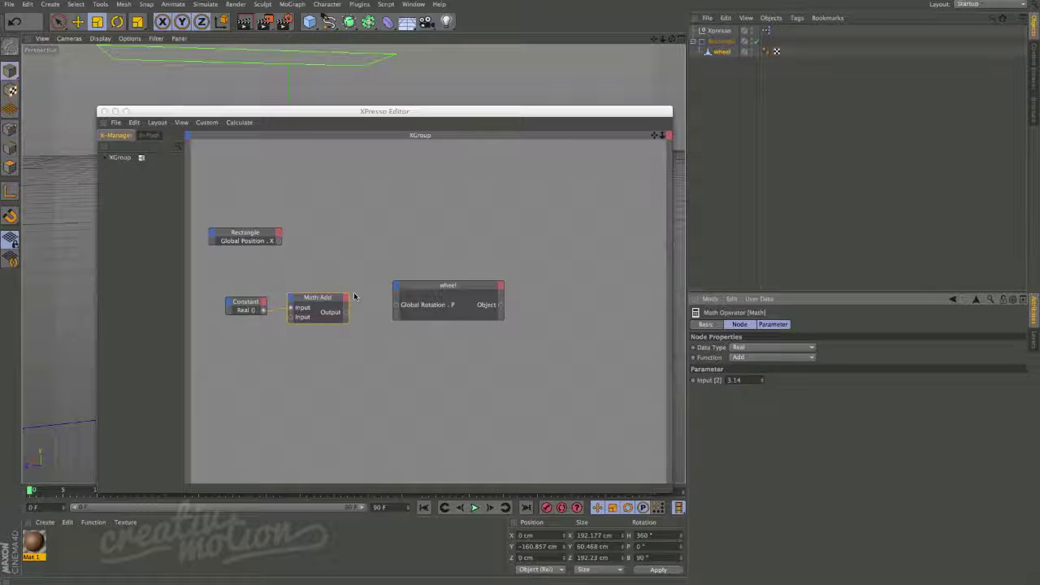
pyautogui.moveTo(348, 319); pyautogui.dragTo(353, 316)
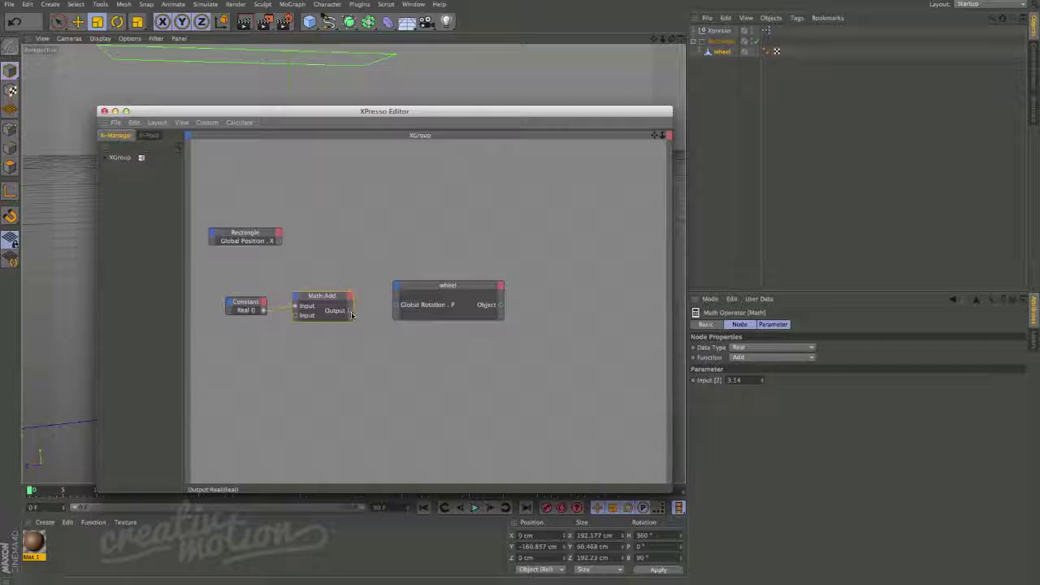
pyautogui.moveTo(431, 287); pyautogui.dragTo(455, 262)
pyautogui.moveTo(248, 302); pyautogui.dragTo(254, 286)
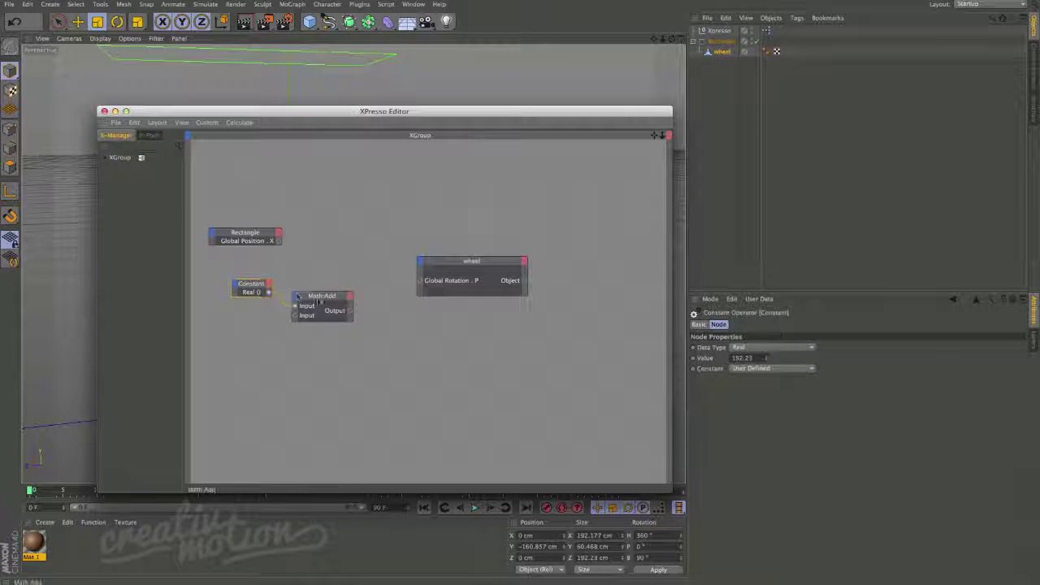
pyautogui.moveTo(320, 302); pyautogui.dragTo(330, 313)
pyautogui.moveTo(263, 234); pyautogui.dragTo(265, 227)
# Set the Math node's function to Multiply.
pyautogui.moveTo(327, 309); pyautogui.dragTo(327, 301)
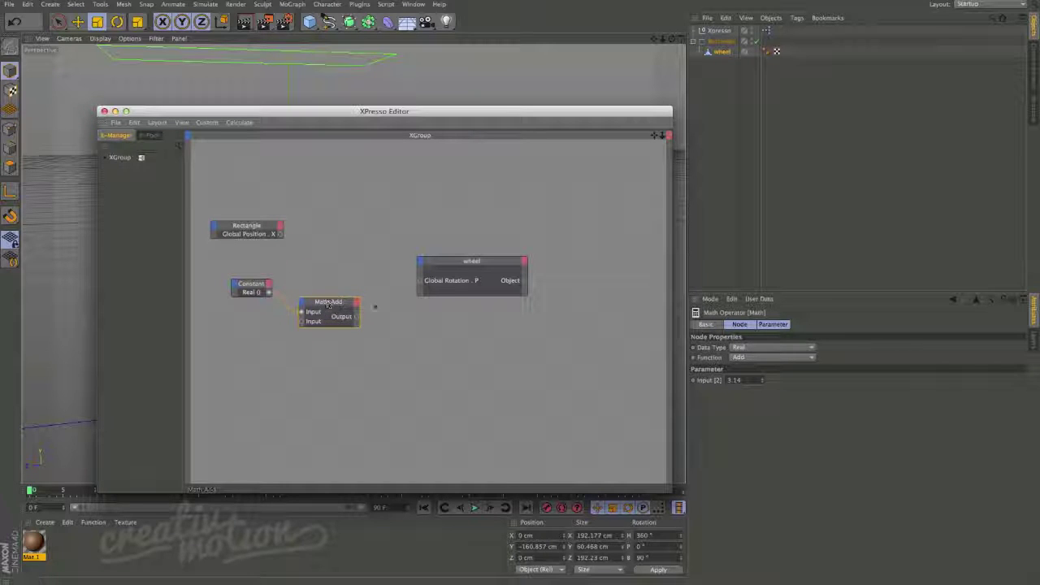
pyautogui.click(754, 358)
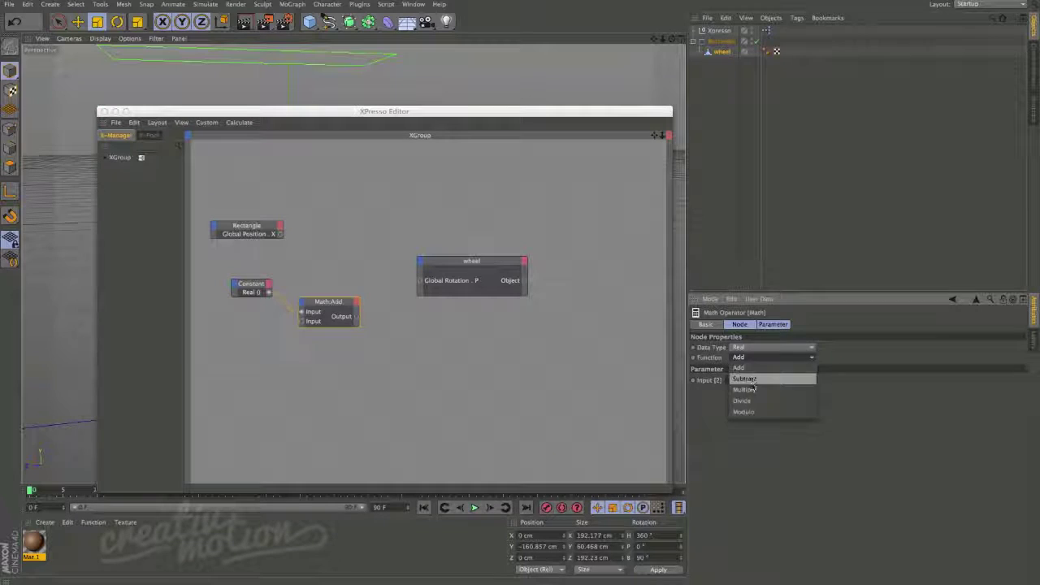
pyautogui.click(753, 390)
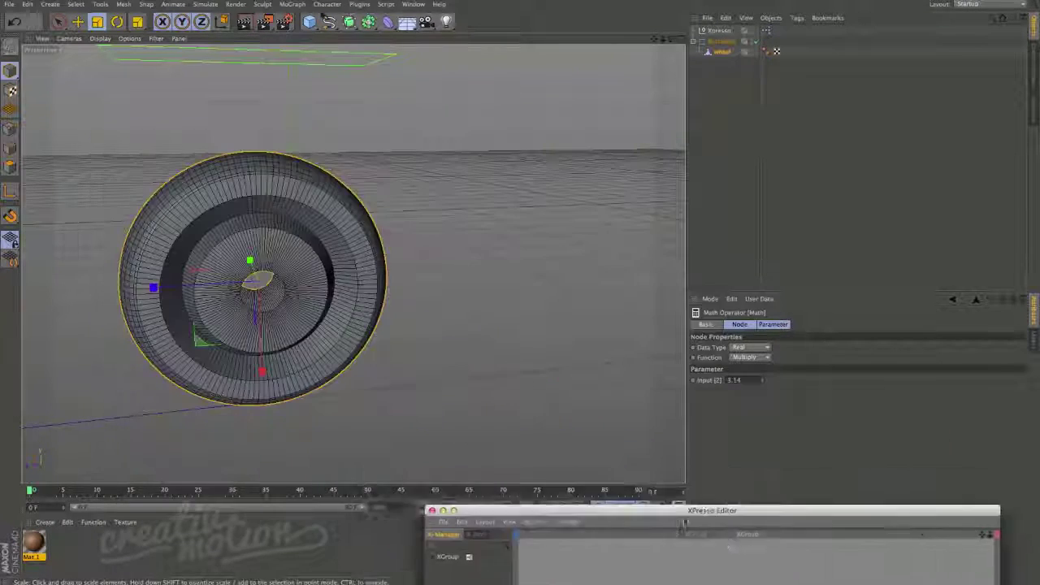
# Rearrange the nodes to leave free space between Rectangle, Math:Multiply and the wheel node.
pyautogui.moveTo(599, 510); pyautogui.dragTo(593, 126)
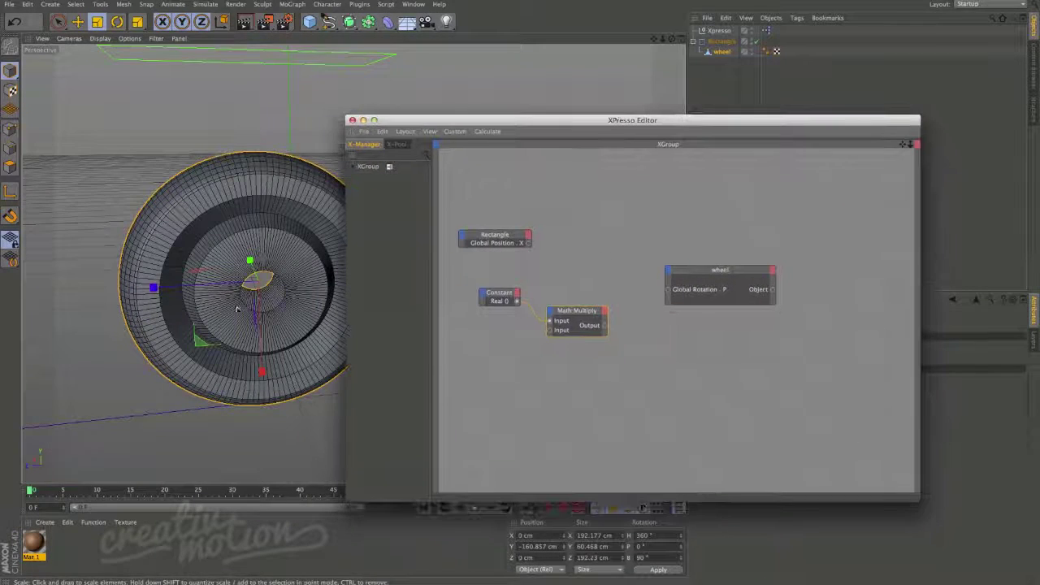
pyautogui.moveTo(501, 119); pyautogui.dragTo(430, 117)
pyautogui.click(673, 282)
pyautogui.moveTo(683, 258); pyautogui.dragTo(715, 249)
pyautogui.moveTo(506, 309); pyautogui.dragTo(502, 321)
pyautogui.moveTo(423, 235); pyautogui.dragTo(414, 216)
pyautogui.click(426, 292)
pyautogui.moveTo(426, 292); pyautogui.dragTo(421, 291)
pyautogui.moveTo(493, 323); pyautogui.dragTo(506, 316)
pyautogui.moveTo(679, 257); pyautogui.dragTo(711, 259)
# Add a Range Mapper node and place it between the Rectangle and wheel nodes.
pyautogui.rightClick(536, 228)
pyautogui.click(565, 246)
pyautogui.rightClick(526, 239)
pyautogui.moveTo(551, 243)
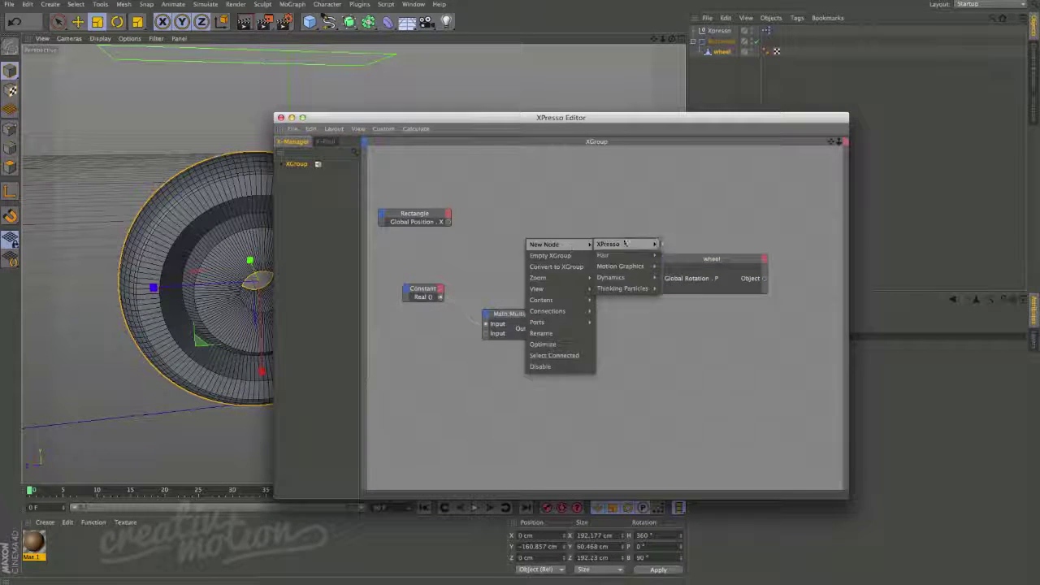
pyautogui.moveTo(674, 244)
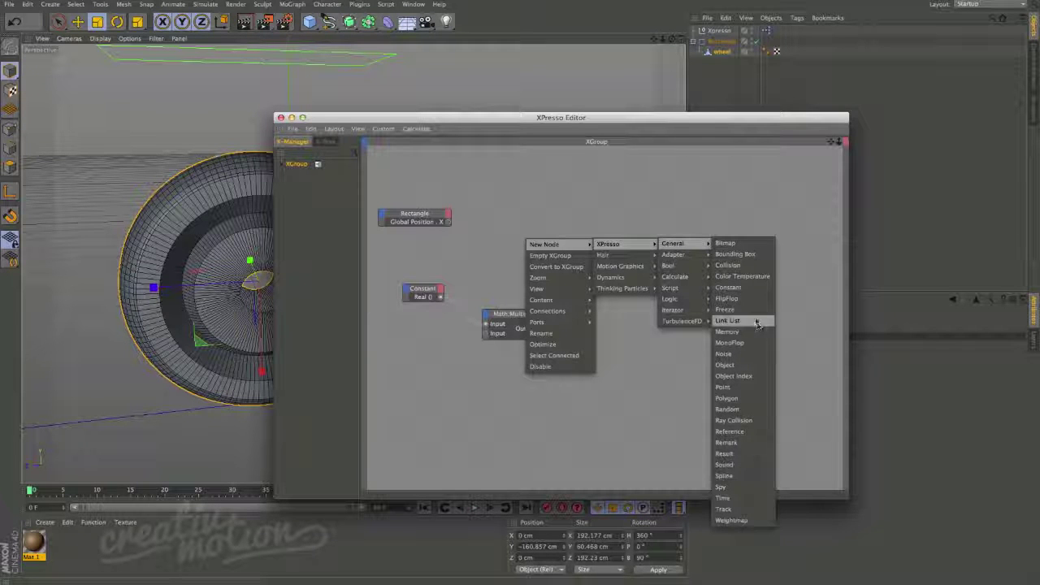
pyautogui.moveTo(678, 277)
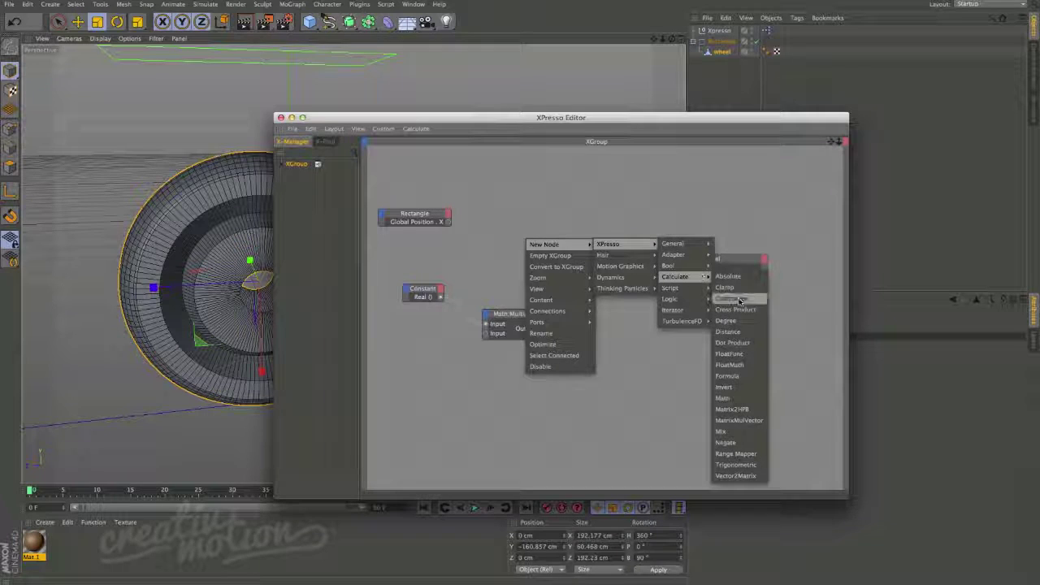
pyautogui.click(743, 449)
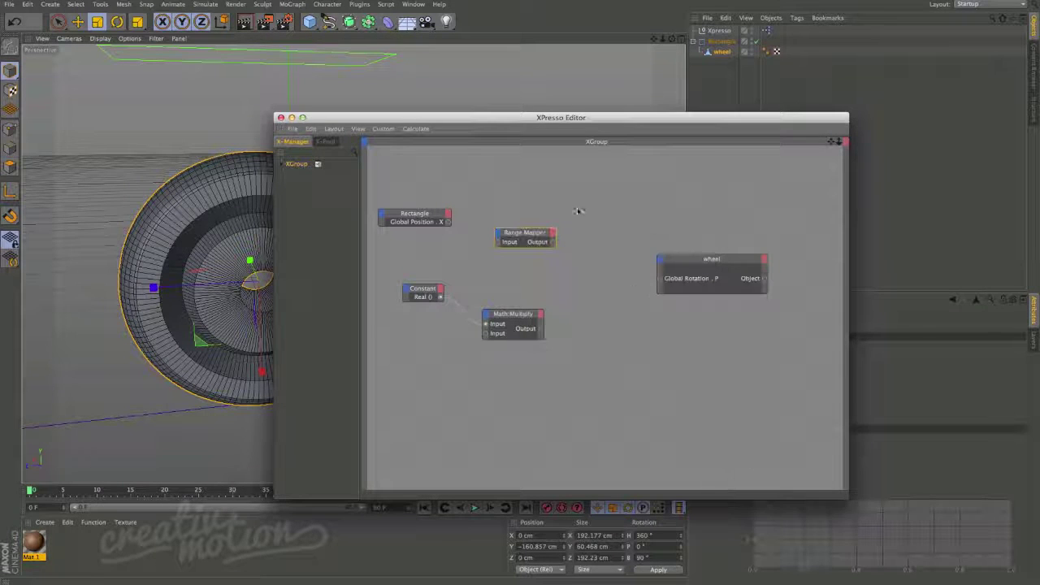
pyautogui.moveTo(534, 237); pyautogui.dragTo(590, 221)
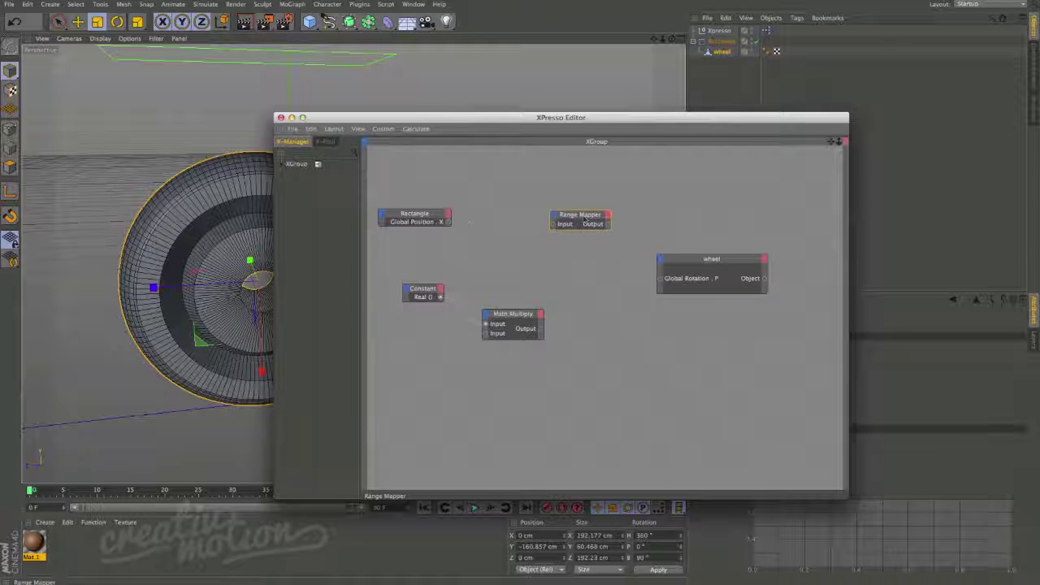
# Connect Rectangle's Global Position . X output to the Range Mapper's input and widen the Range Mapper node.
pyautogui.click(449, 224)
pyautogui.moveTo(449, 223); pyautogui.dragTo(551, 224)
pyautogui.click(582, 218)
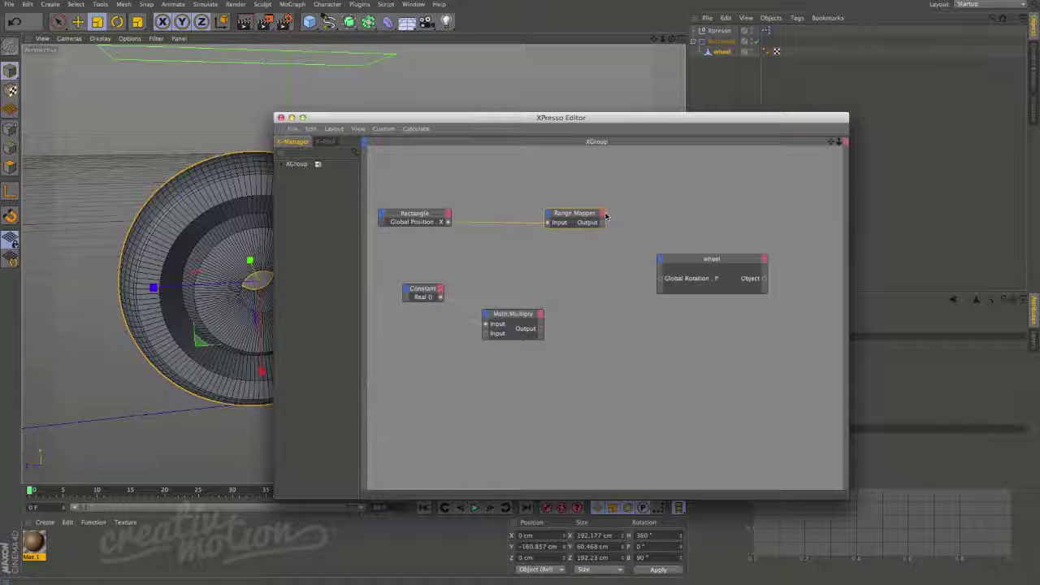
pyautogui.moveTo(606, 215)
pyautogui.mouseDown()
pyautogui.moveTo(627, 215)
pyautogui.moveTo(585, 216)
pyautogui.mouseUp()
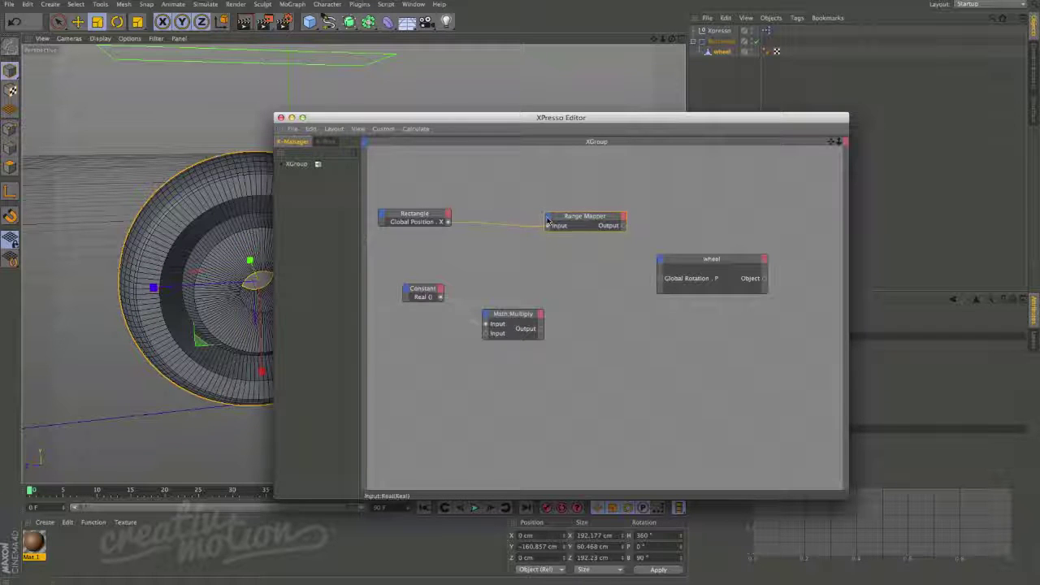
# Add an Input Upper port to the Range Mapper, connect Math:Multiply's output to it, and tidy the Range Mapper and wheel node positions.
pyautogui.click(548, 218)
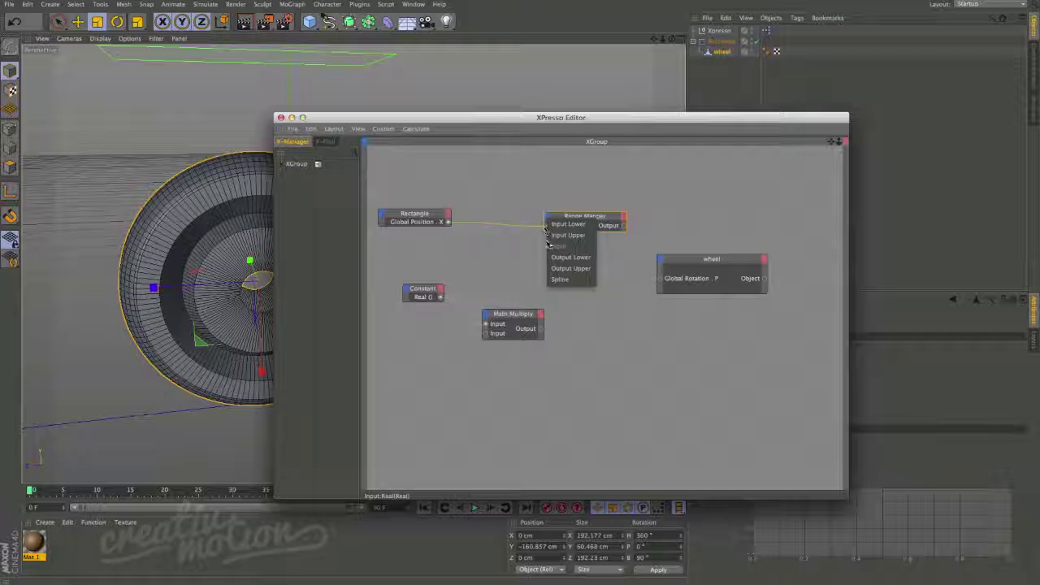
pyautogui.click(569, 234)
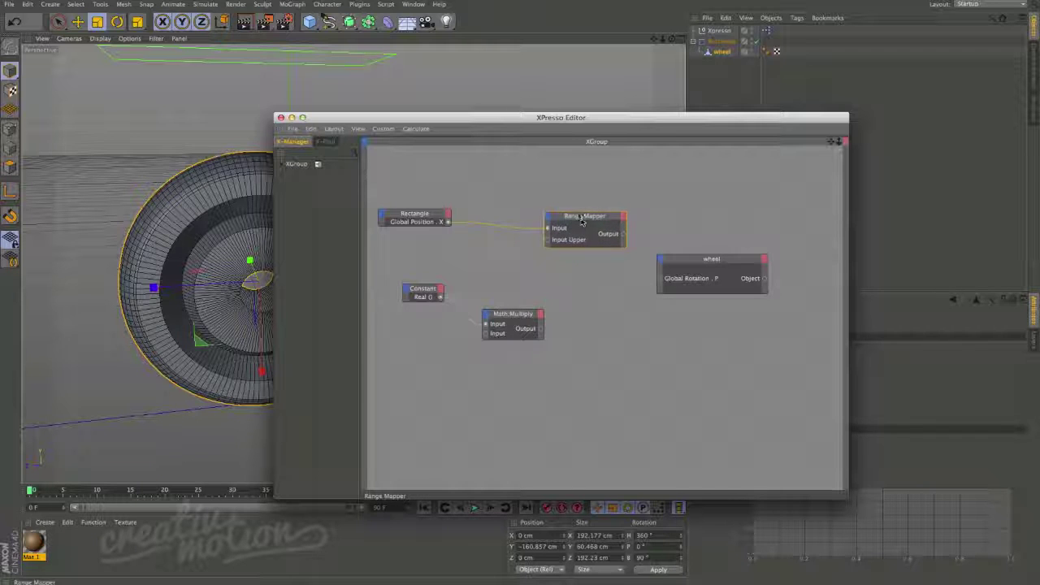
pyautogui.moveTo(591, 213); pyautogui.dragTo(596, 199)
pyautogui.moveTo(520, 317); pyautogui.dragTo(567, 252)
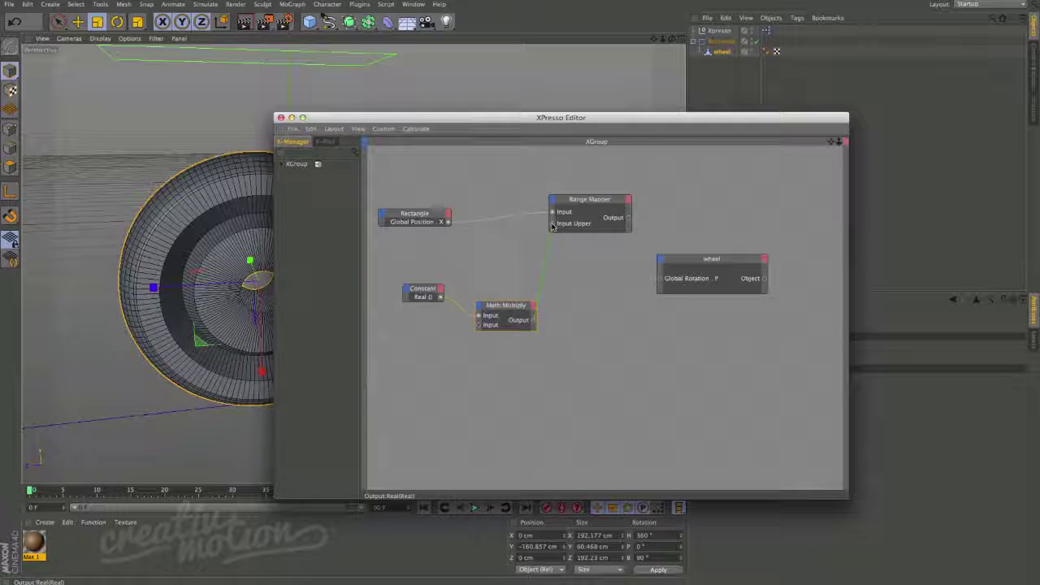
pyautogui.moveTo(591, 200); pyautogui.dragTo(595, 241)
pyautogui.moveTo(706, 263); pyautogui.dragTo(733, 254)
# Set the Range Mapper's Output Range to Degree, keeping its Input Range at User Defined.
pyautogui.moveTo(707, 117); pyautogui.dragTo(516, 91)
pyautogui.click(413, 225)
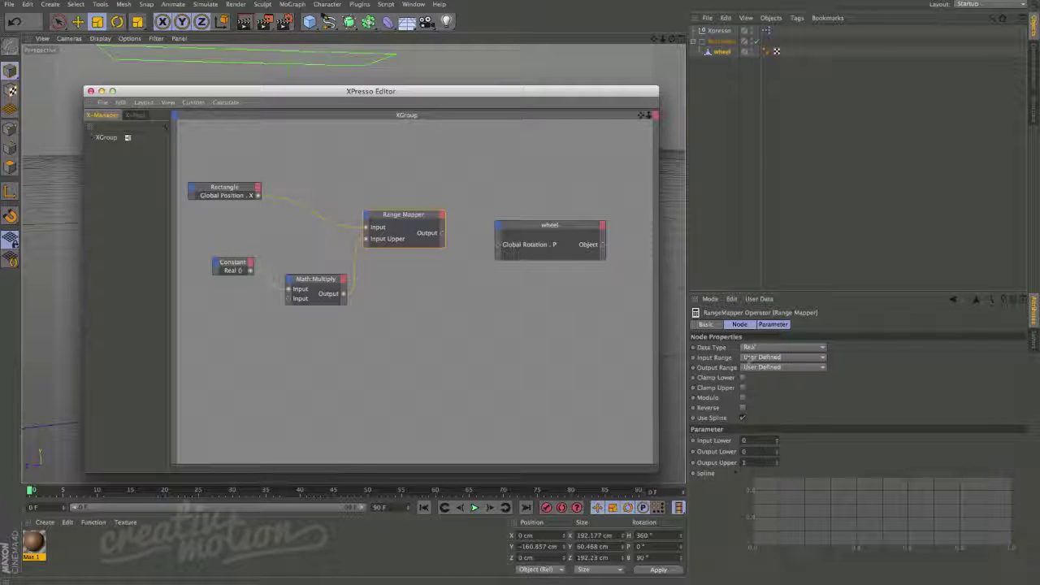
pyautogui.click(769, 358)
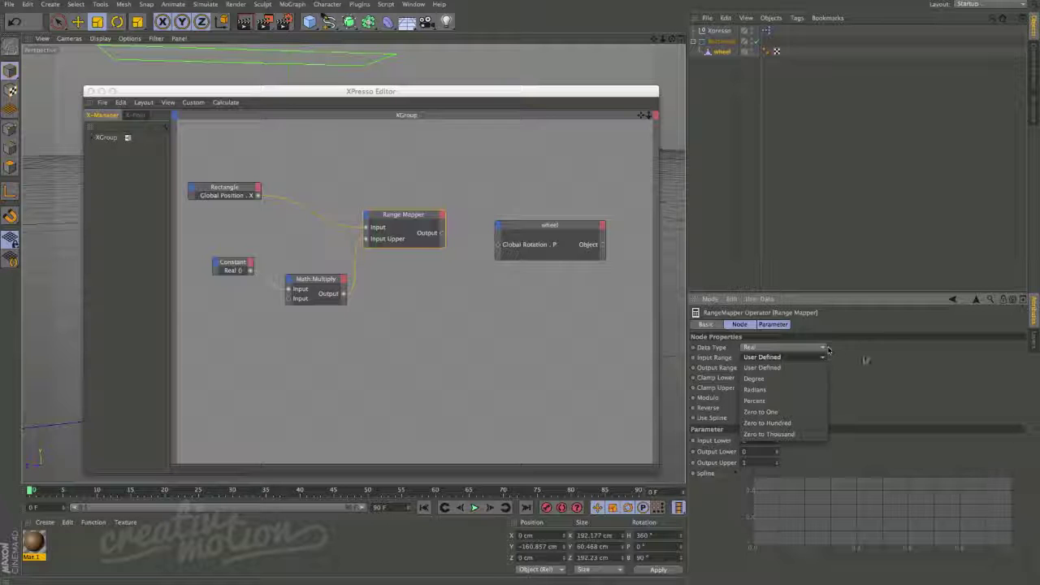
pyautogui.click(866, 360)
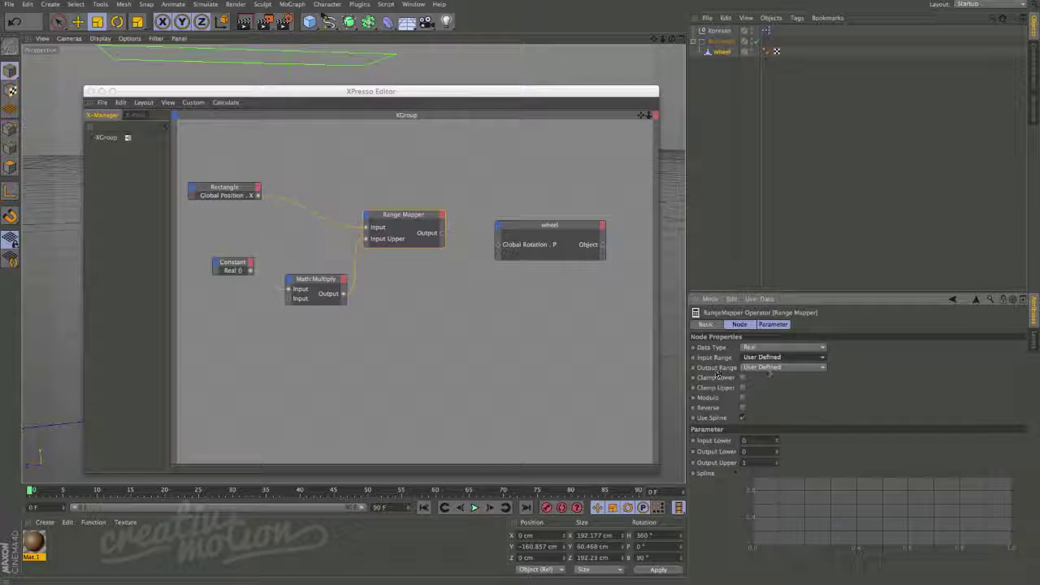
pyautogui.click(768, 367)
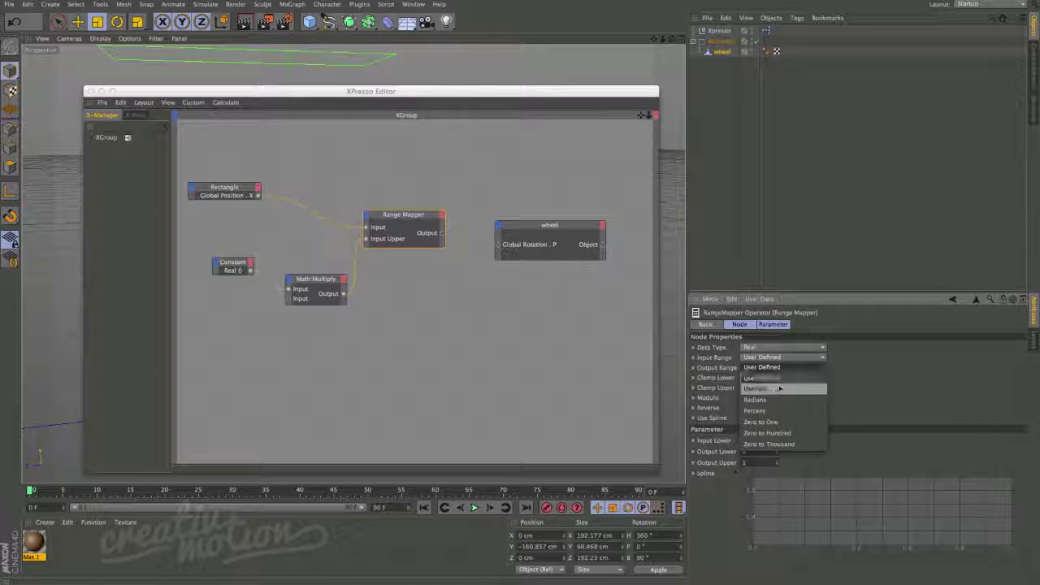
pyautogui.click(779, 389)
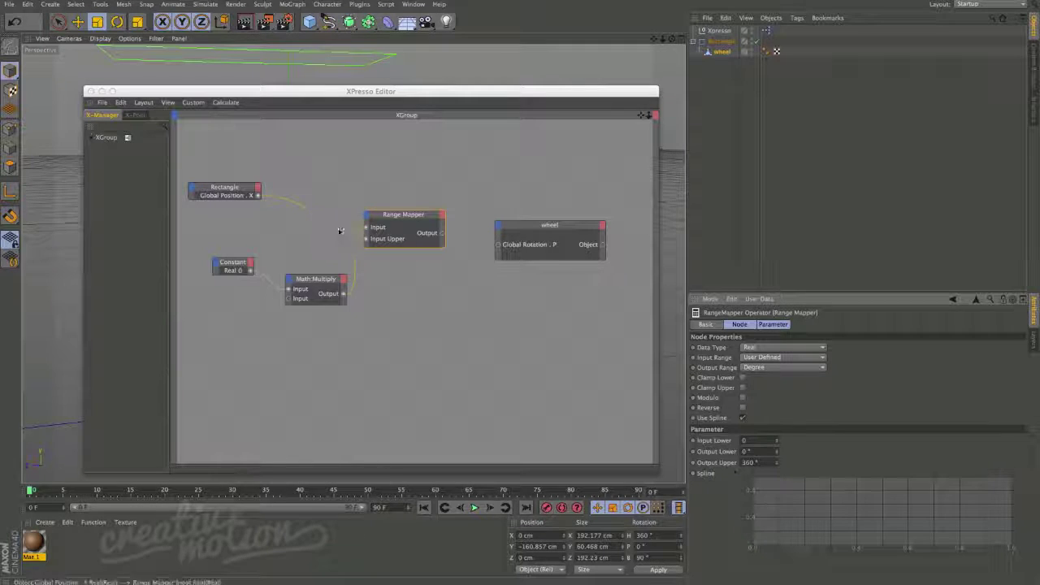
# Add a Result node beside Math:Multiply and connect Math:Multiply's output to it.
pyautogui.click(322, 283)
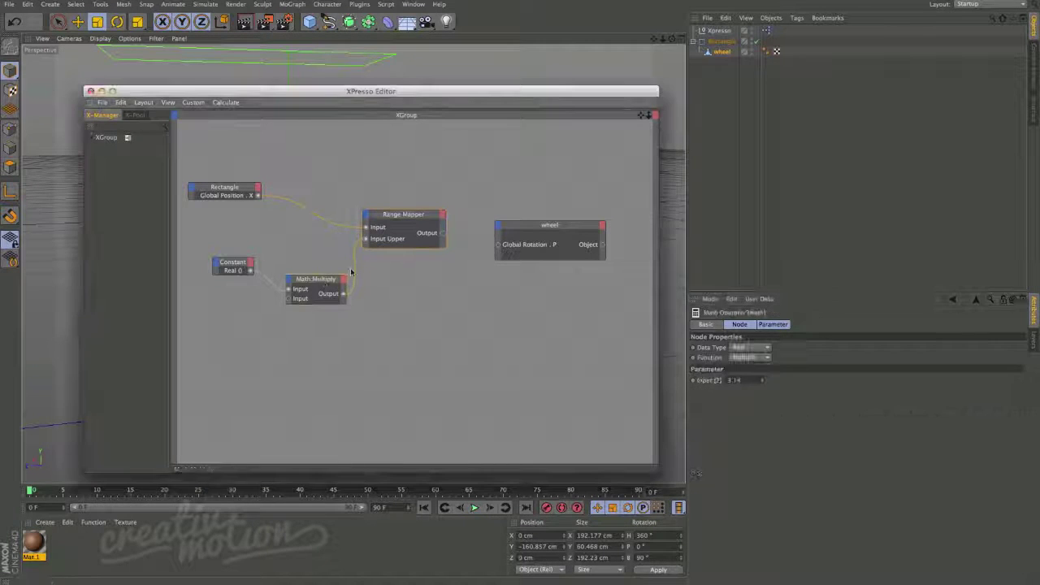
pyautogui.rightClick(399, 322)
pyautogui.moveTo(462, 327)
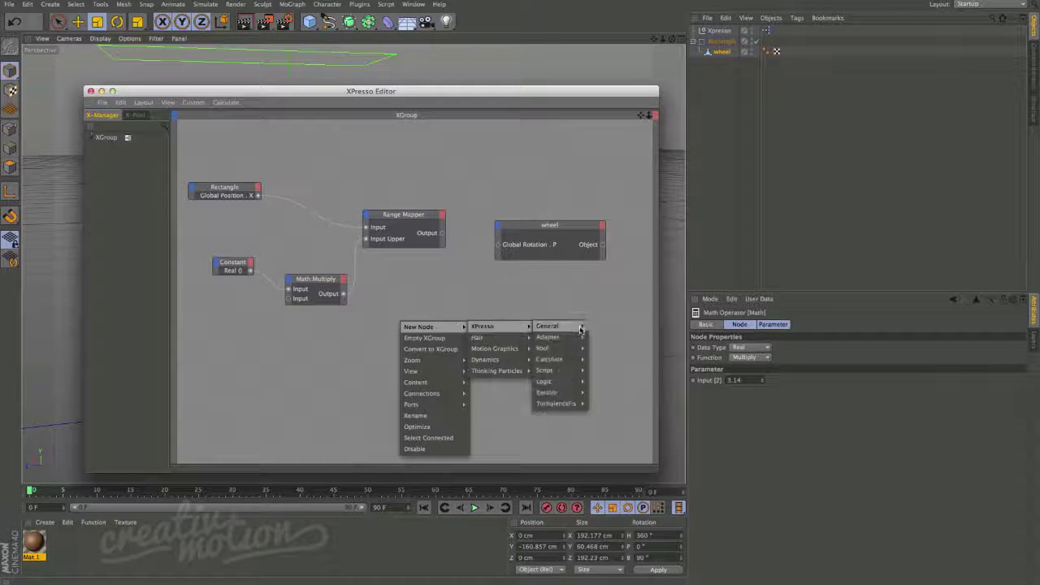
pyautogui.moveTo(549, 326)
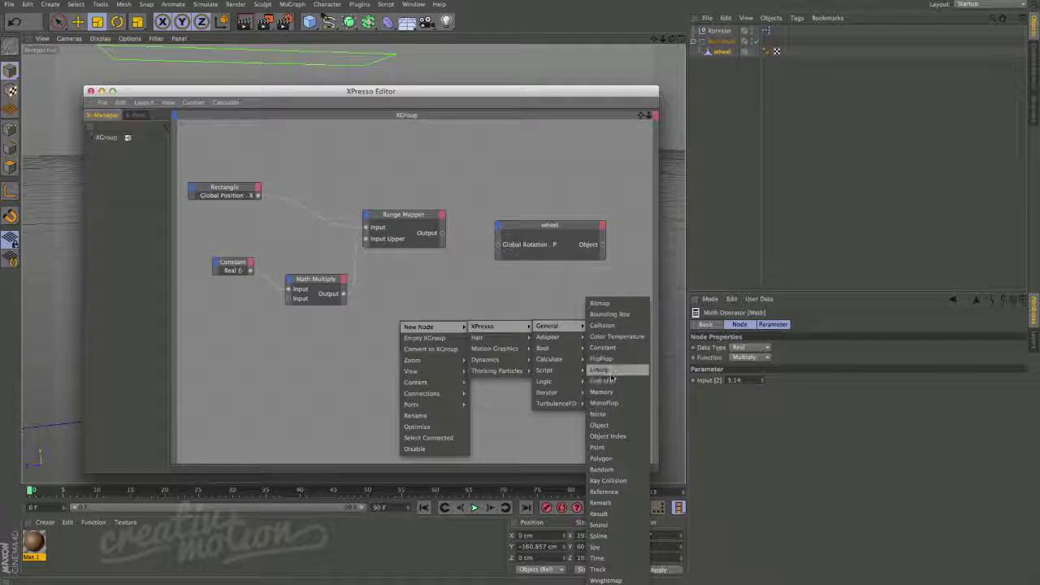
pyautogui.click(598, 513)
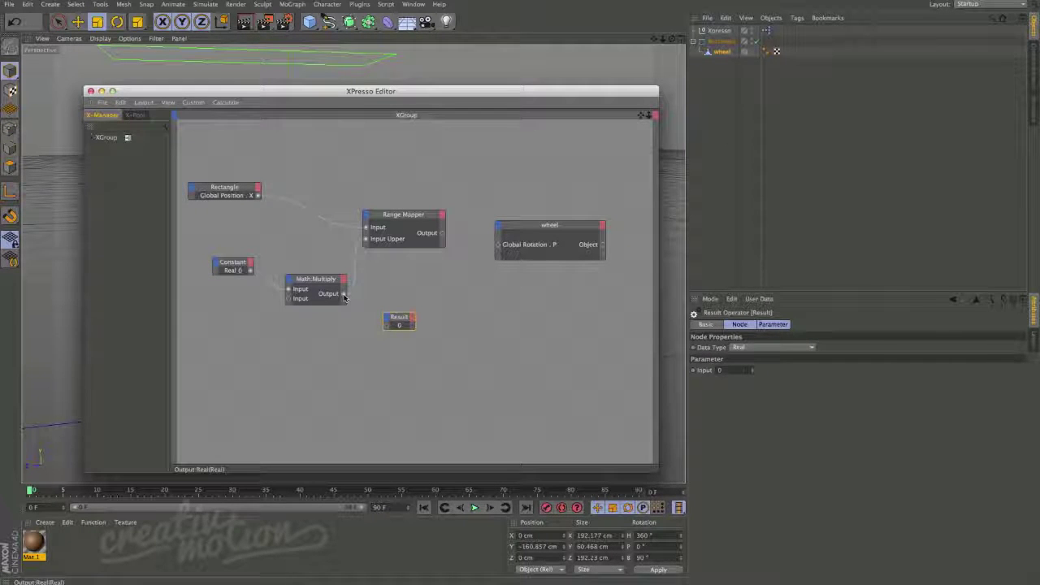
pyautogui.moveTo(343, 297)
pyautogui.mouseDown()
pyautogui.moveTo(382, 325)
pyautogui.moveTo(408, 309)
pyautogui.moveTo(452, 314)
pyautogui.moveTo(425, 310)
pyautogui.mouseUp()
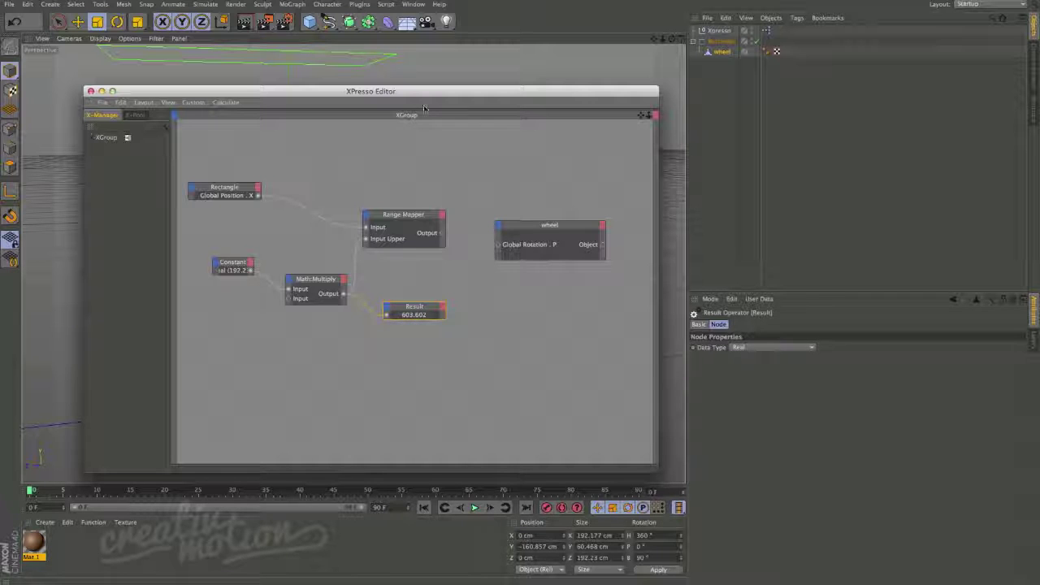
# Align the Range Mapper, Result and wheel nodes and connect the Range Mapper's output to the wheel's Global Rotation . P input.
pyautogui.moveTo(366, 92); pyautogui.dragTo(354, 107)
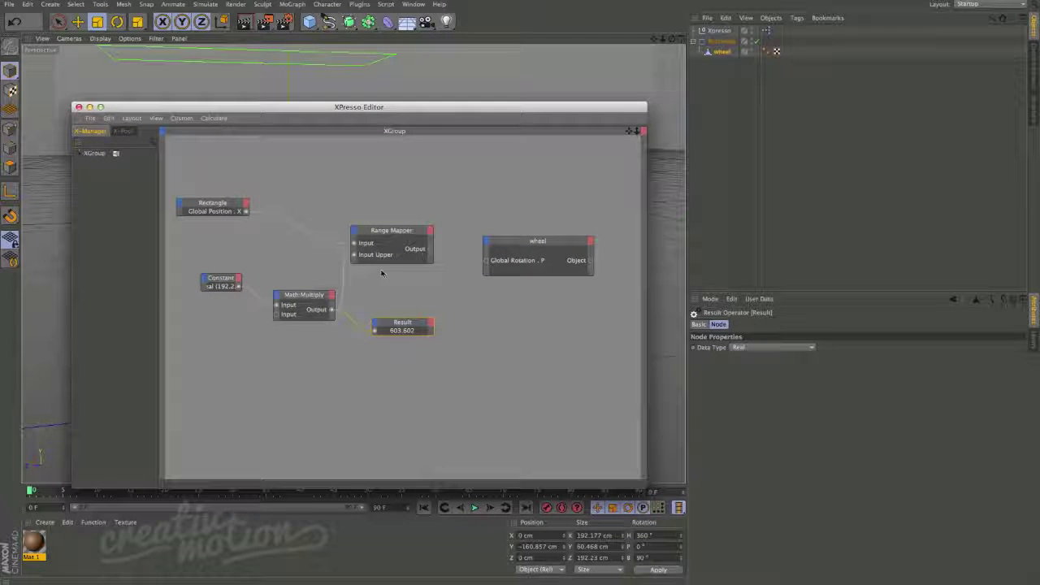
pyautogui.moveTo(378, 257); pyautogui.dragTo(383, 256)
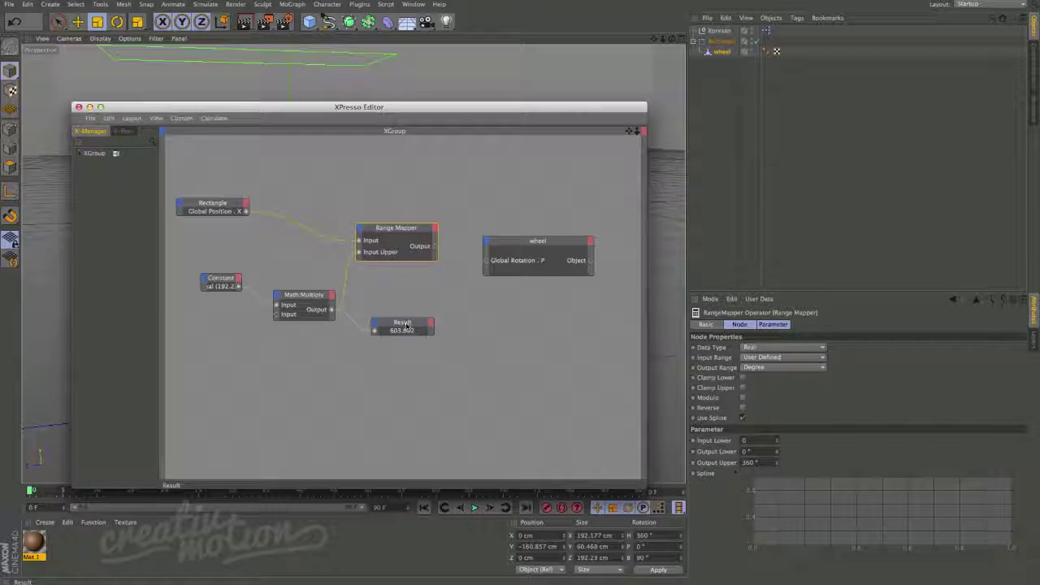
pyautogui.moveTo(407, 325); pyautogui.dragTo(397, 328)
pyautogui.moveTo(529, 241); pyautogui.dragTo(527, 228)
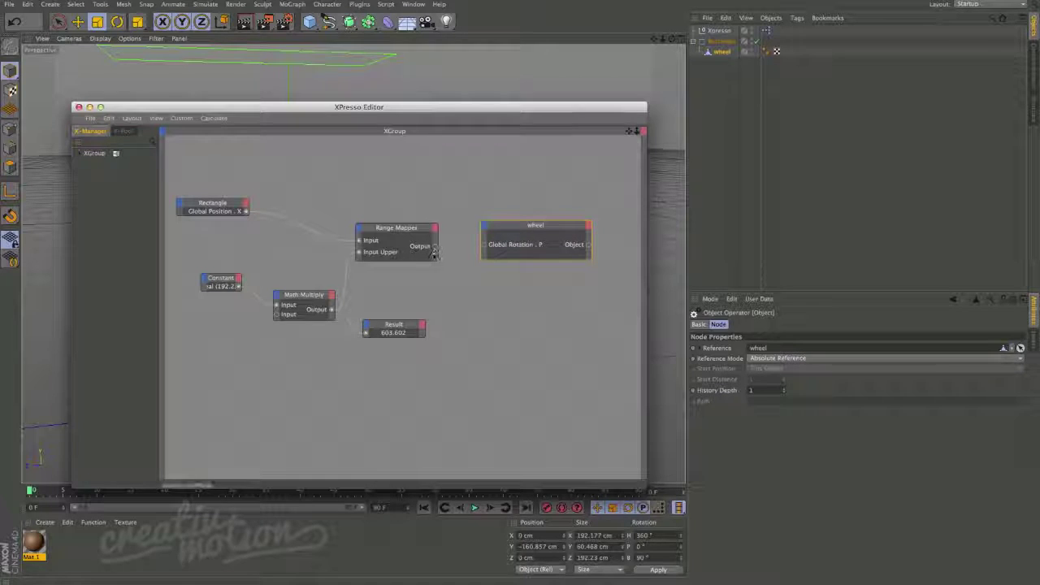
pyautogui.click(435, 249)
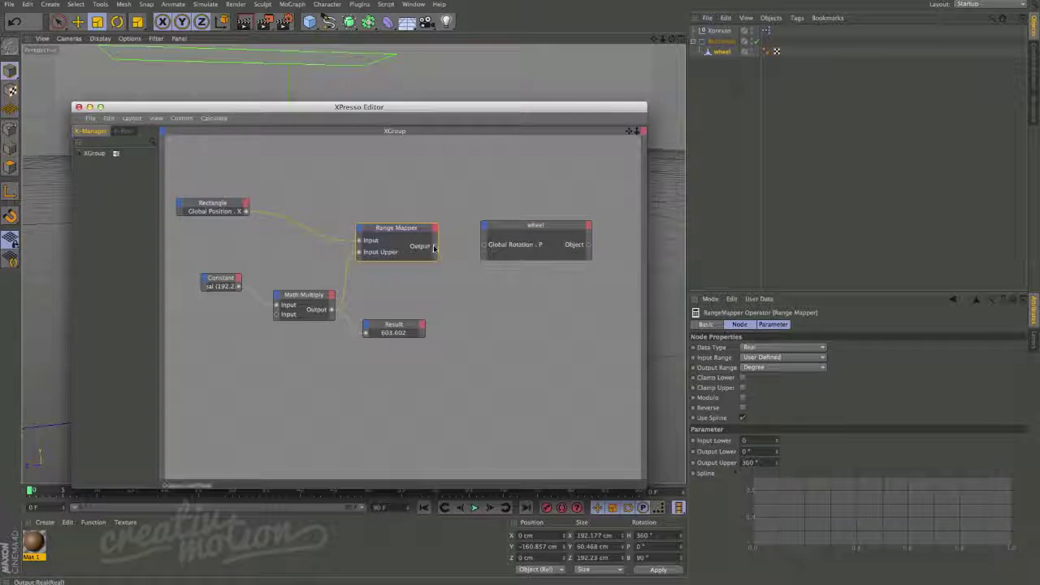
pyautogui.moveTo(436, 246); pyautogui.dragTo(485, 247)
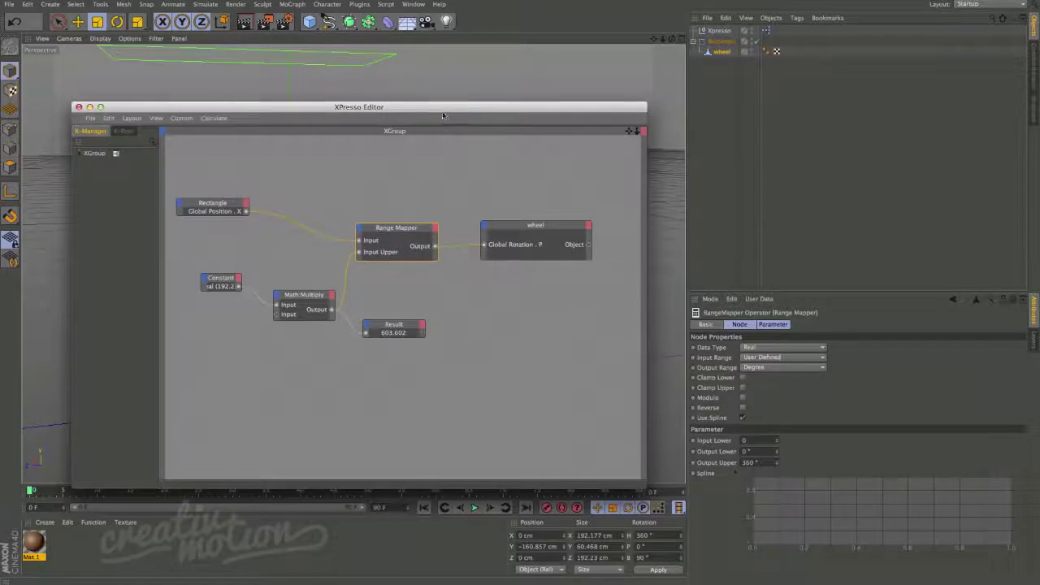
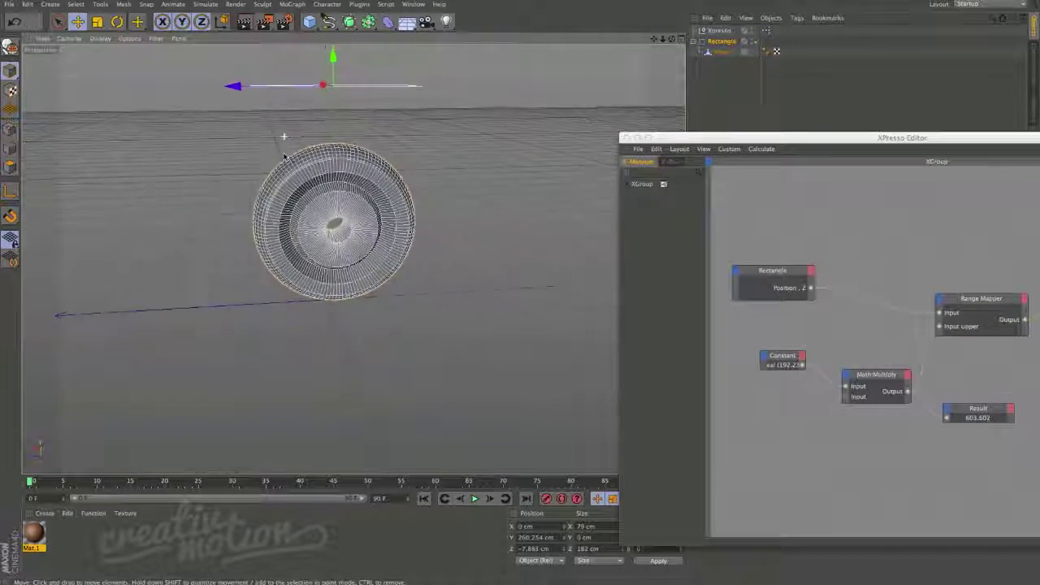
# Test the wheel's rotation direction by moving the Rectangle along its Z axis to about 21.7 cm.
pyautogui.scroll(-3, 300, 198)
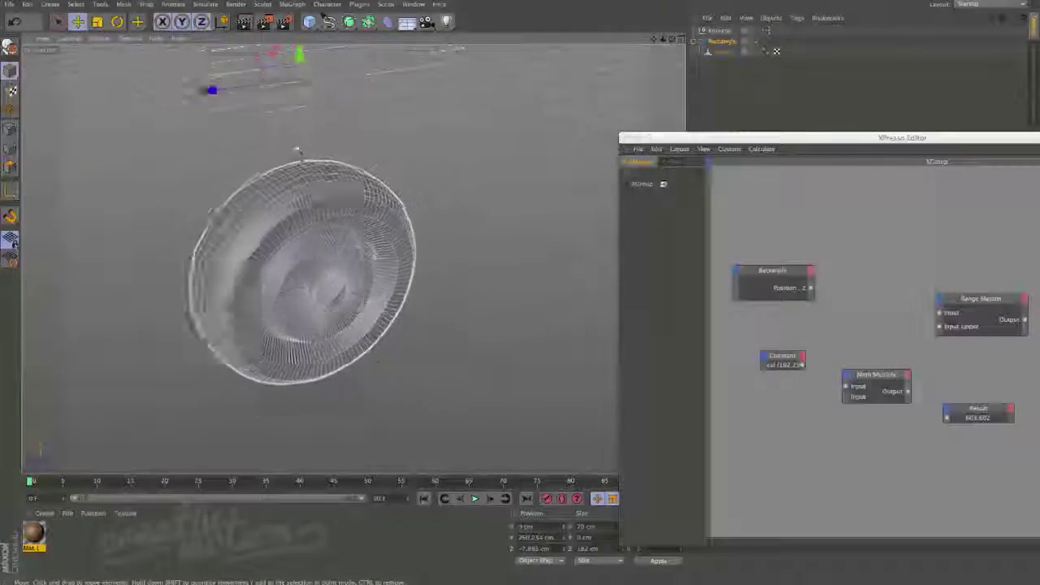
pyautogui.moveTo(242, 106)
pyautogui.mouseDown()
pyautogui.moveTo(134, 128)
pyautogui.moveTo(236, 125)
pyautogui.mouseUp()
pyautogui.scroll(3, 239, 173)
pyautogui.keyDown('alt'); pyautogui.moveTo(241, 169); pyautogui.dragTo(273, 159); pyautogui.keyUp('alt')
pyautogui.moveTo(257, 75); pyautogui.dragTo(273, 93)
pyautogui.keyDown('alt'); pyautogui.moveTo(285, 135); pyautogui.dragTo(323, 148); pyautogui.keyUp('alt')
pyautogui.keyDown('alt'); pyautogui.moveTo(397, 230); pyautogui.dragTo(352, 200, button='middle'); pyautogui.keyUp('alt')
pyautogui.keyDown('alt'); pyautogui.moveTo(352, 200); pyautogui.dragTo(365, 235, button='right'); pyautogui.keyUp('alt')
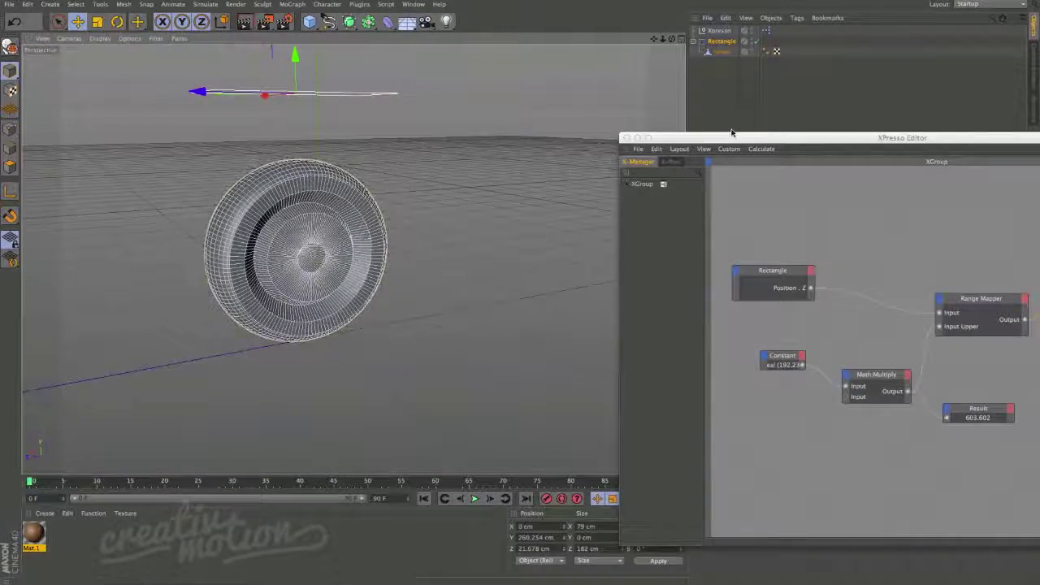
# Move the wheel node farther from the Range Mapper to make room between them.
pyautogui.moveTo(728, 135); pyautogui.dragTo(390, 83)
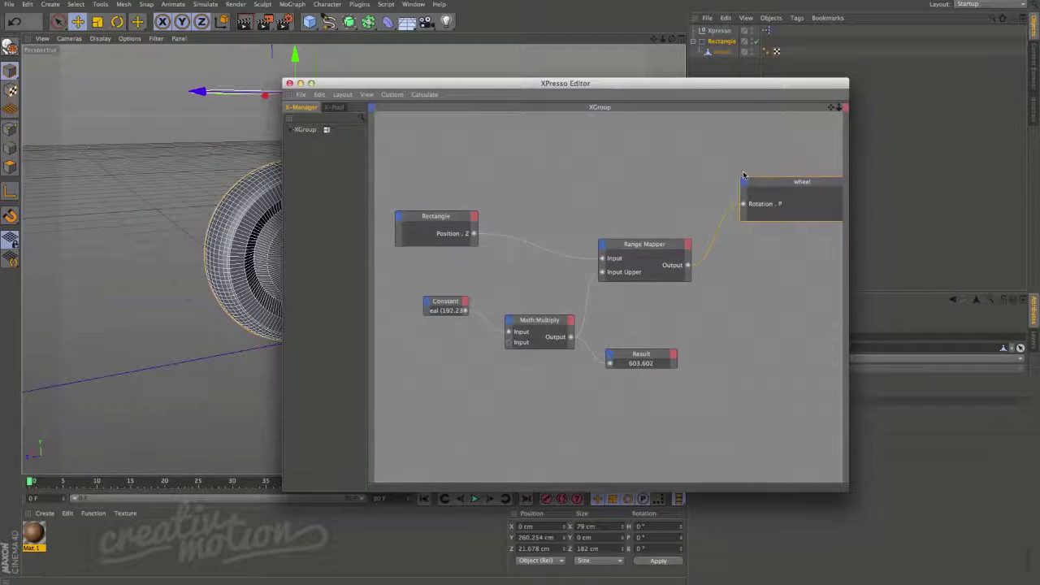
pyautogui.moveTo(837, 108); pyautogui.dragTo(674, 176)
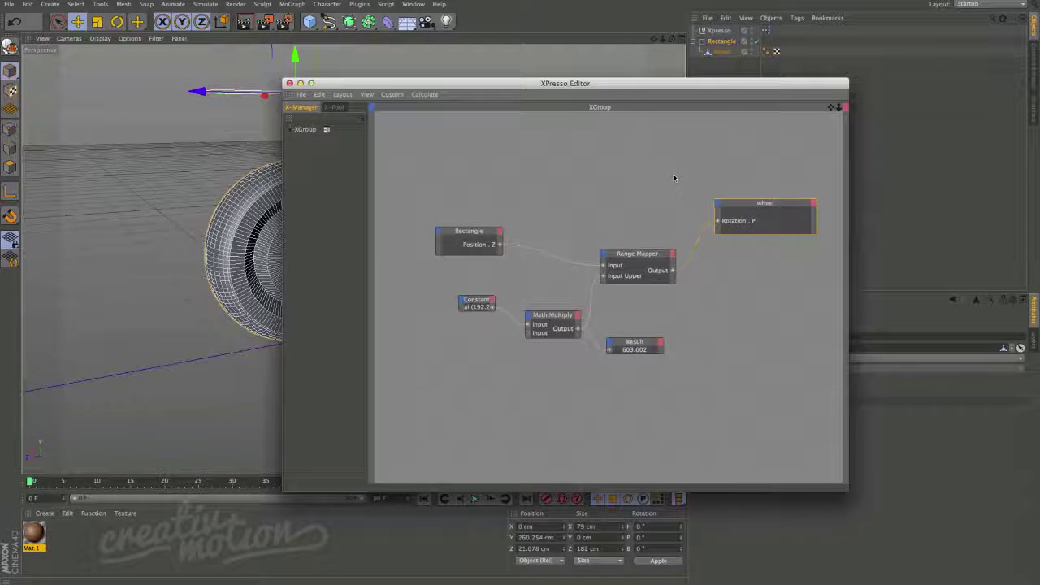
pyautogui.keyDown('alt'); pyautogui.moveTo(741, 197); pyautogui.dragTo(648, 192, button='middle'); pyautogui.keyUp('alt')
pyautogui.moveTo(663, 205); pyautogui.dragTo(699, 228)
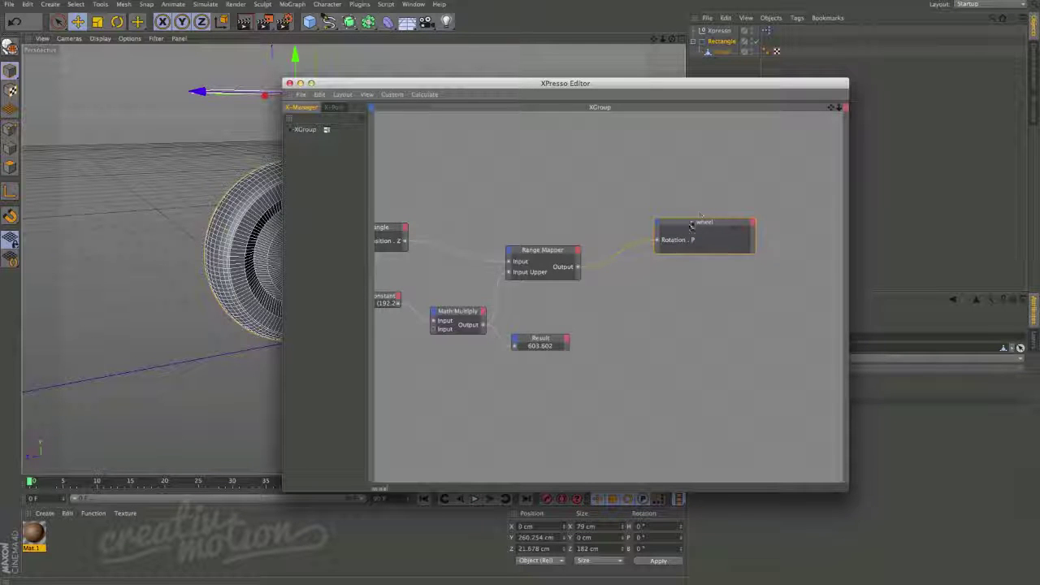
pyautogui.moveTo(692, 225); pyautogui.dragTo(701, 226)
# Add a Math node and place it between the Range Mapper and the wheel node.
pyautogui.click(602, 220)
pyautogui.rightClick(615, 210)
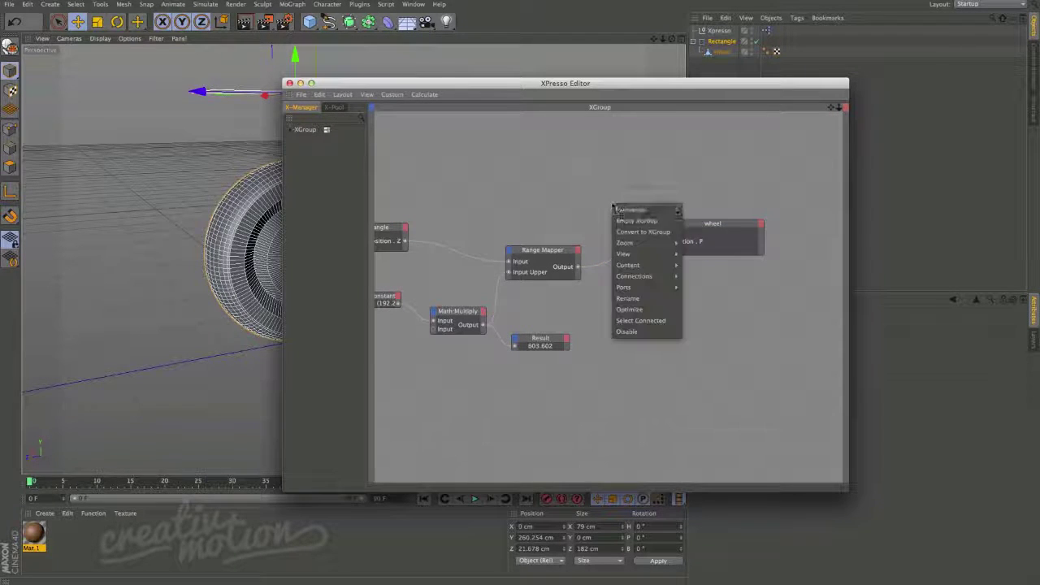
pyautogui.moveTo(634, 209)
pyautogui.moveTo(699, 209)
pyautogui.moveTo(760, 209)
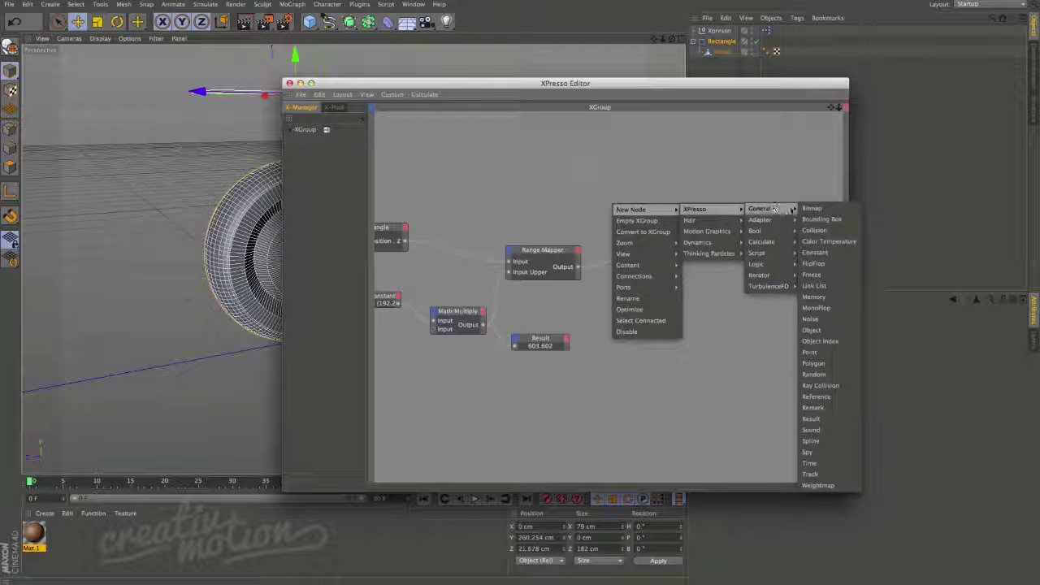
pyautogui.moveTo(762, 242)
pyautogui.click(829, 358)
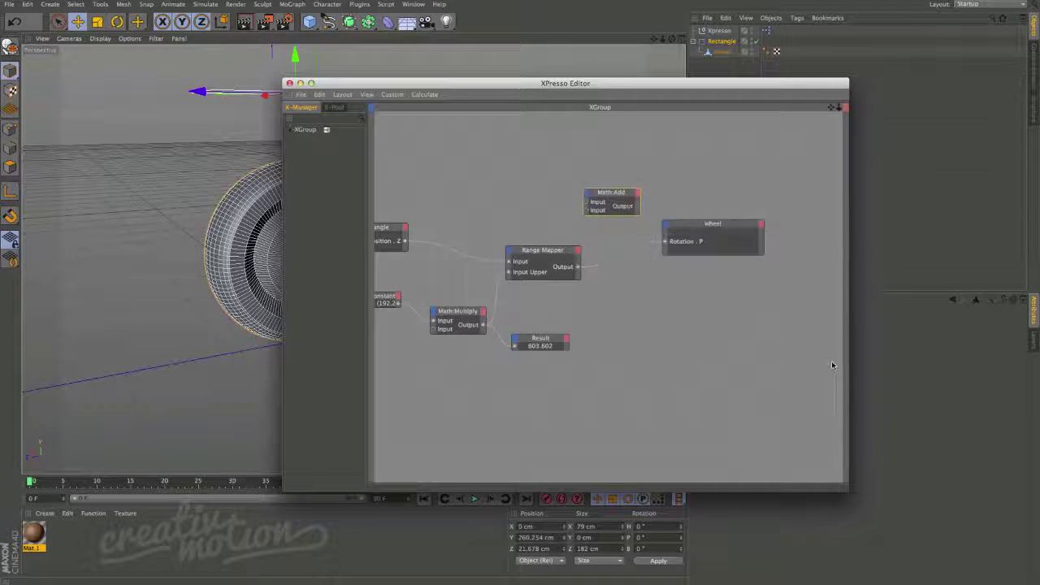
pyautogui.moveTo(679, 224); pyautogui.dragTo(694, 220)
pyautogui.moveTo(619, 192); pyautogui.dragTo(633, 206)
# Set the new Math node's function to Multiply and its Input [1] to -1.
pyautogui.moveTo(770, 87); pyautogui.dragTo(642, 82)
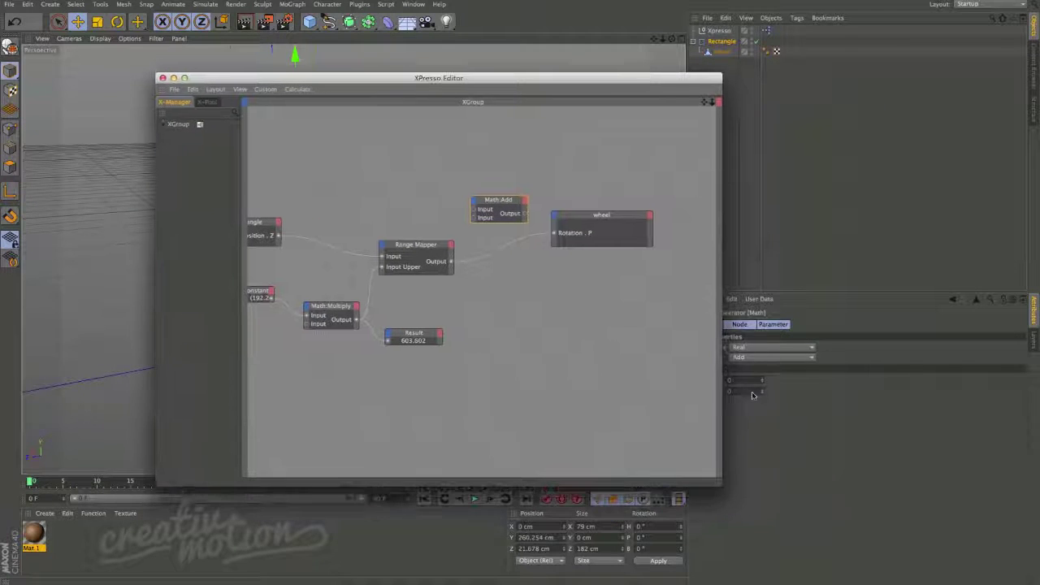
pyautogui.click(768, 347)
pyautogui.click(755, 348)
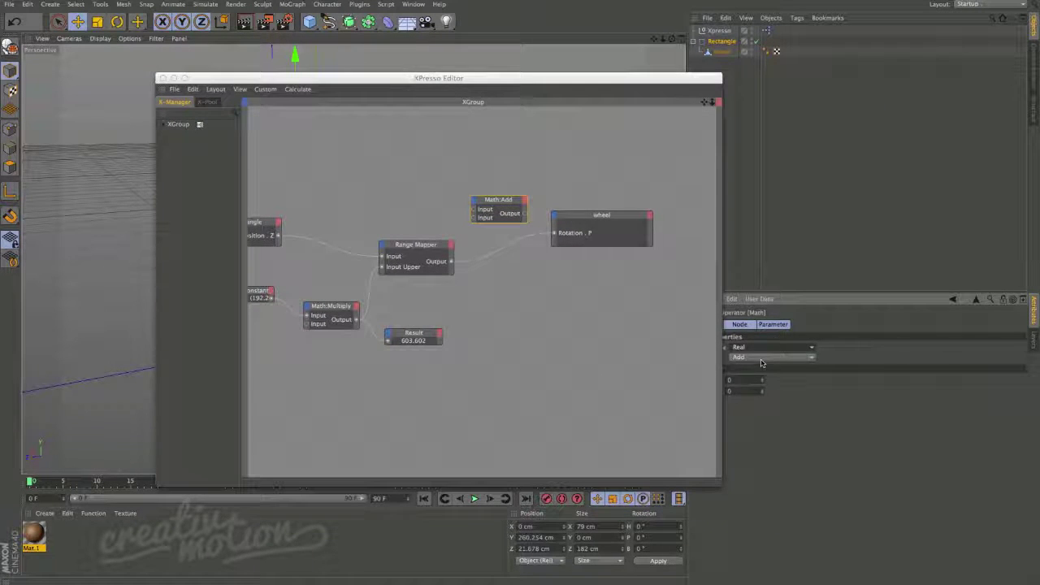
pyautogui.click(768, 357)
pyautogui.click(763, 389)
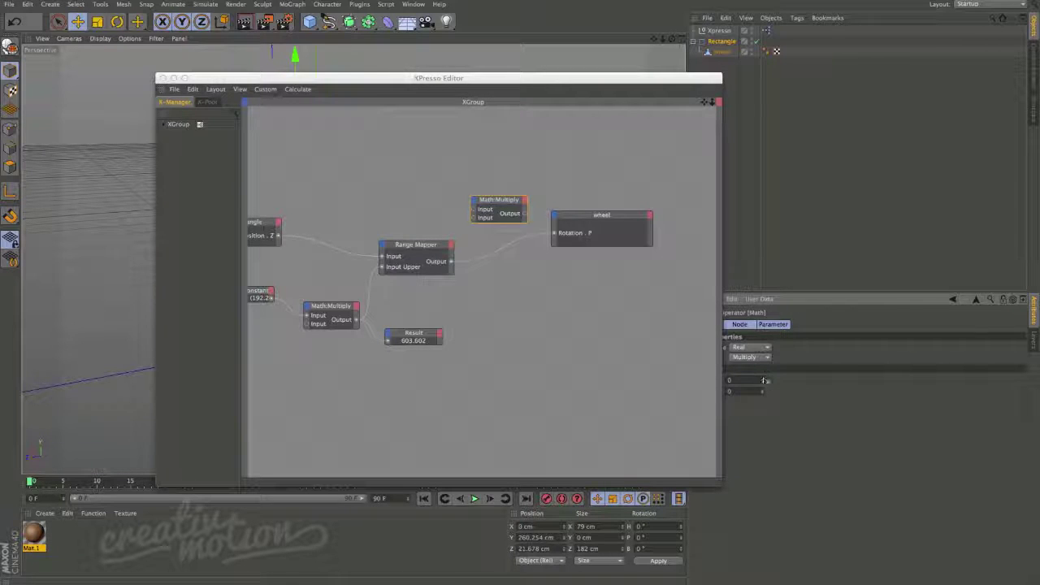
pyautogui.moveTo(665, 93); pyautogui.dragTo(593, 93)
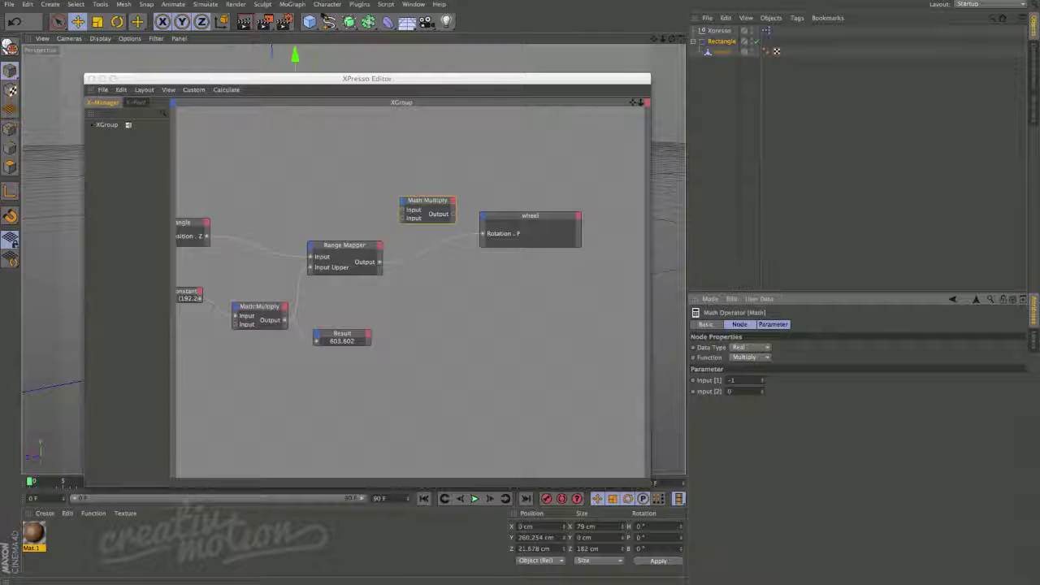
# Reroute the Range Mapper's output through the new Math:Multiply node's second input to the wheel's Rotation . P, deleting the direct connection.
pyautogui.moveTo(379, 262); pyautogui.dragTo(399, 233)
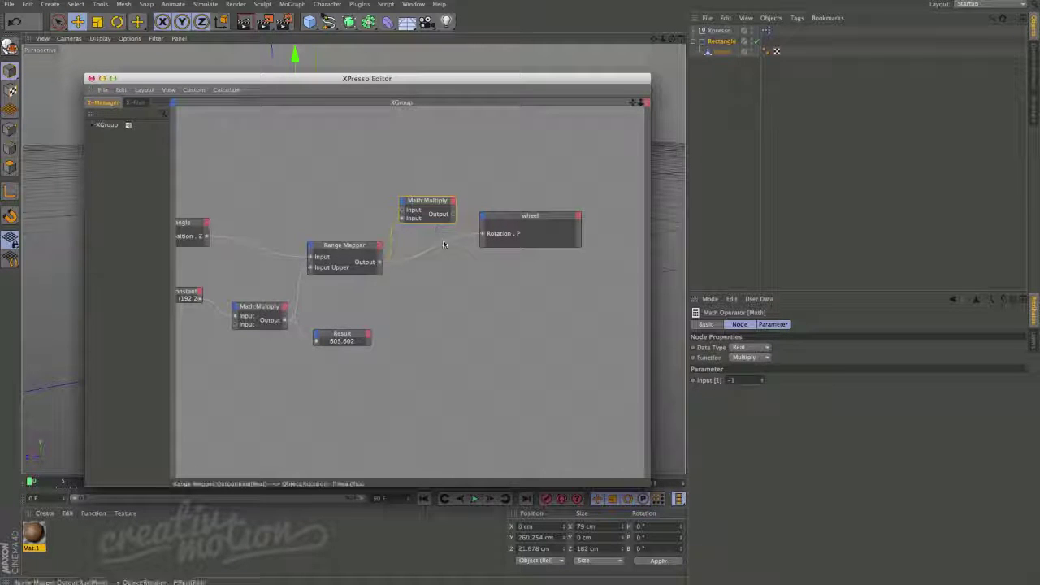
pyautogui.click(446, 239)
pyautogui.press('Delete')
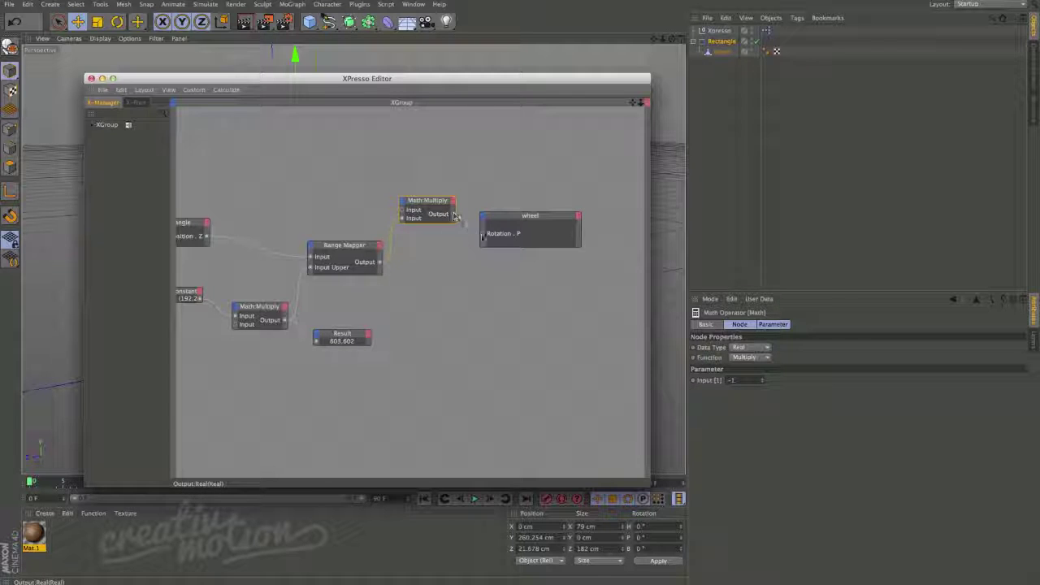
# Test the corrected wheel rotation by moving the Rectangle along its Z axis to about 48.9 cm.
pyautogui.moveTo(436, 79); pyautogui.dragTo(987, 214)
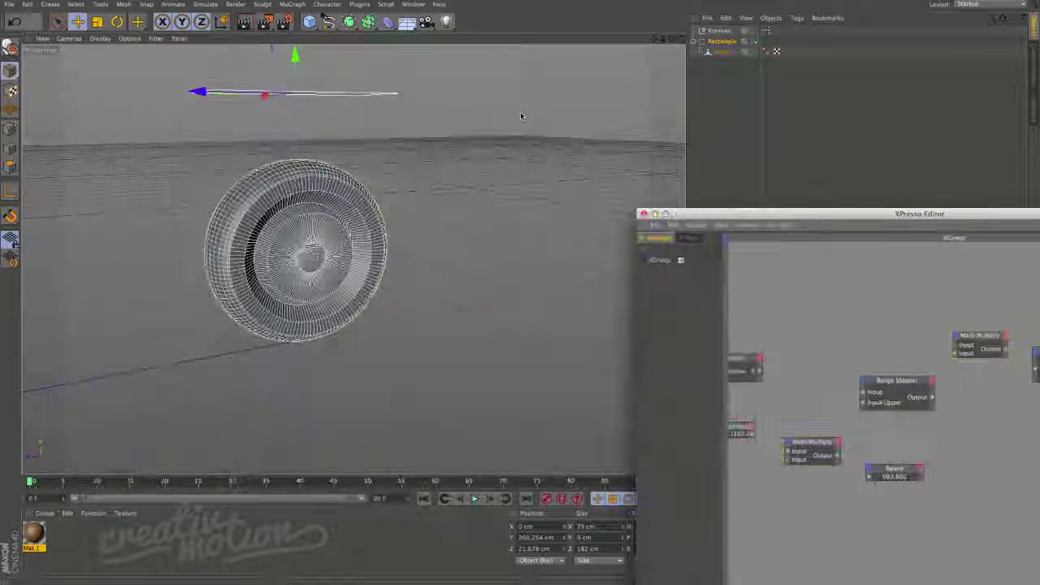
pyautogui.keyDown('alt'); pyautogui.moveTo(316, 216); pyautogui.dragTo(207, 118); pyautogui.keyUp('alt')
pyautogui.keyDown('alt'); pyautogui.moveTo(213, 192); pyautogui.dragTo(297, 169, button='right'); pyautogui.keyUp('alt')
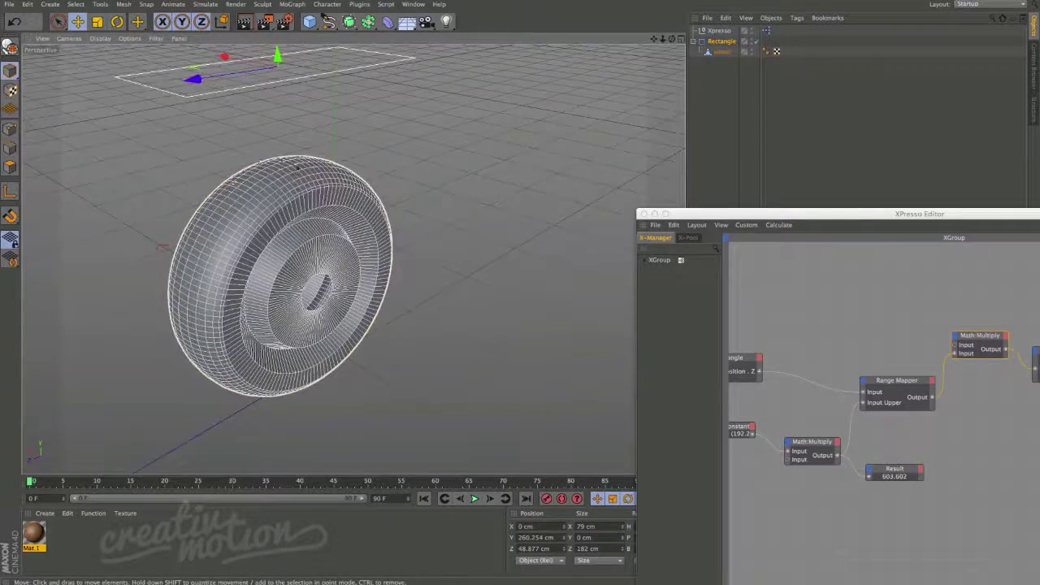
# Move the Rectangle along its Z axis to about 29 cm to check the wheel's rotation.
pyautogui.keyDown('alt'); pyautogui.moveTo(322, 183); pyautogui.dragTo(243, 139); pyautogui.keyUp('alt')
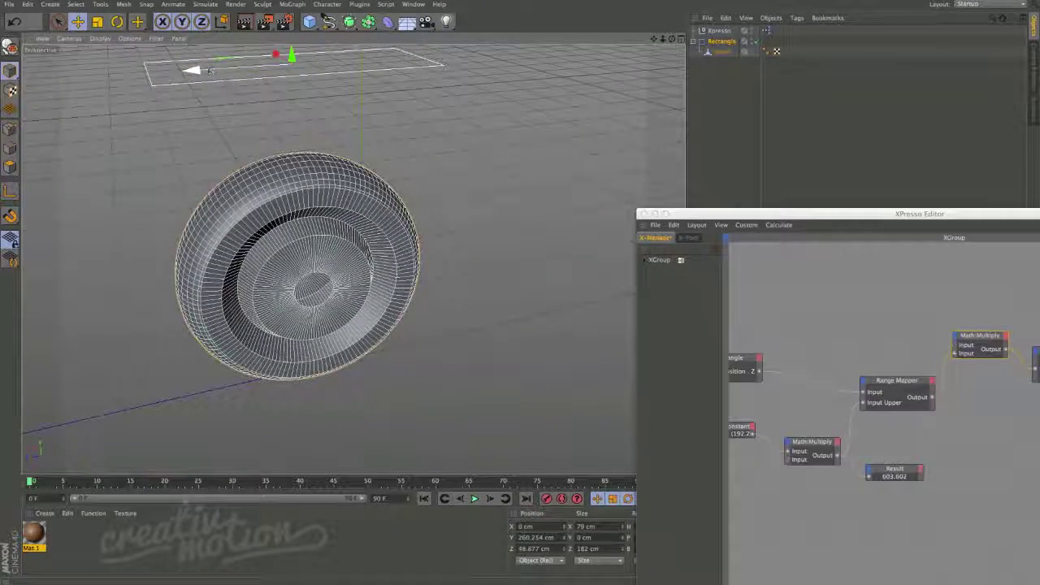
pyautogui.moveTo(210, 71); pyautogui.dragTo(244, 124)
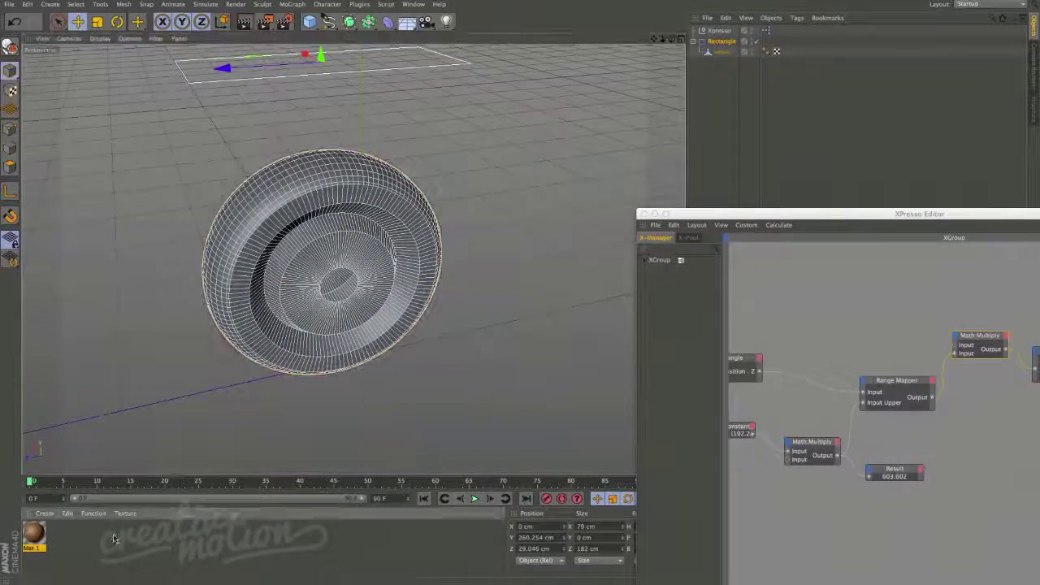
# Create a new material with a Checkerboard surface as its Color texture and apply it to the wheel.
pyautogui.doubleClick(78, 544)
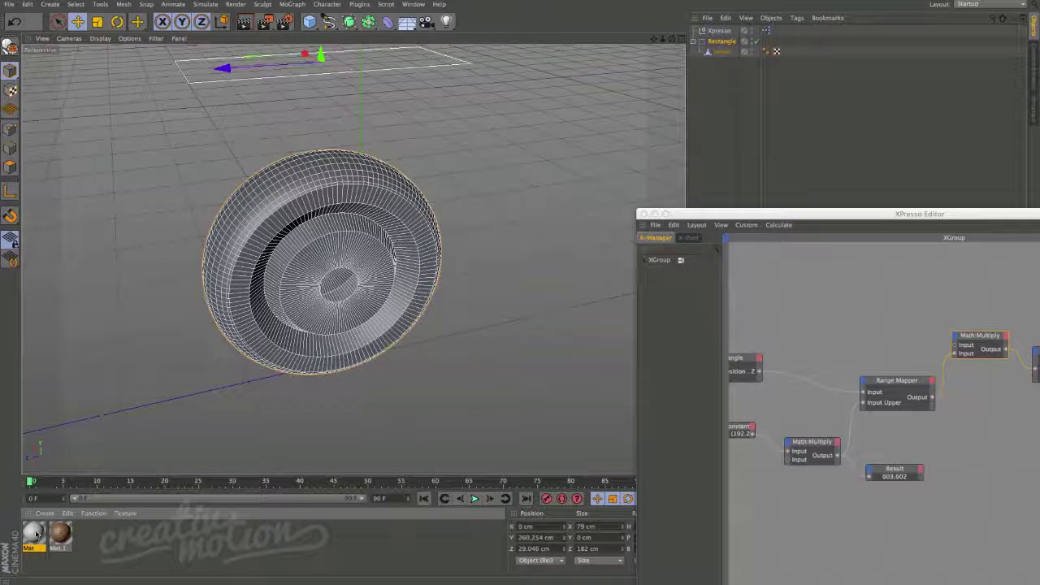
pyautogui.doubleClick(34, 533)
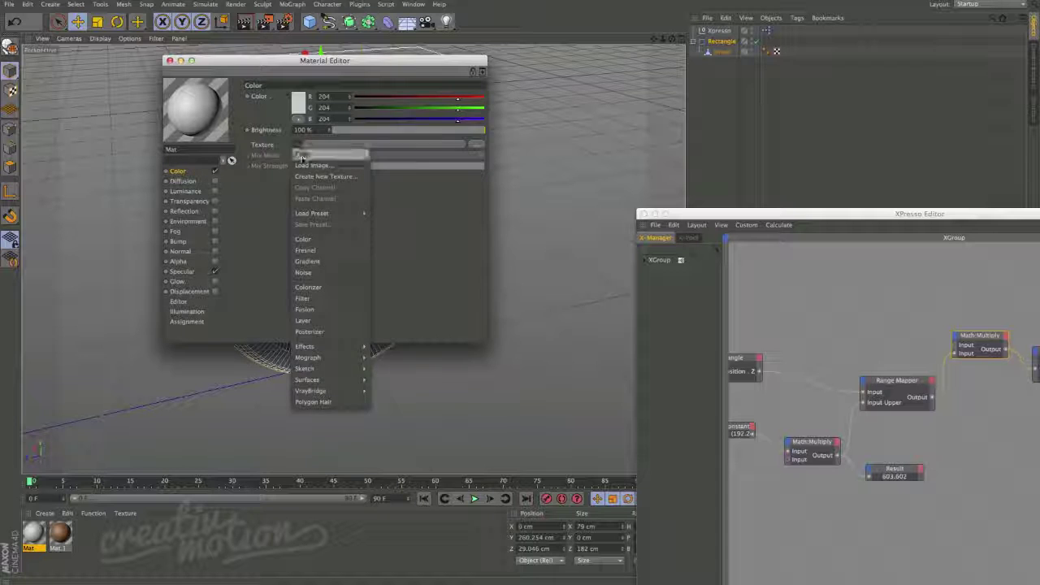
pyautogui.moveTo(357, 379)
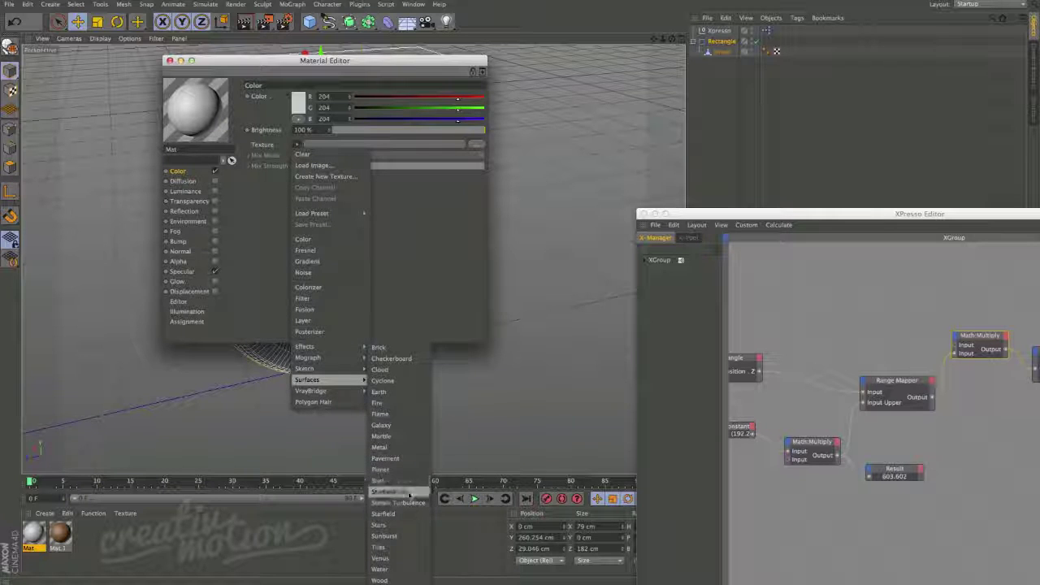
pyautogui.click(392, 358)
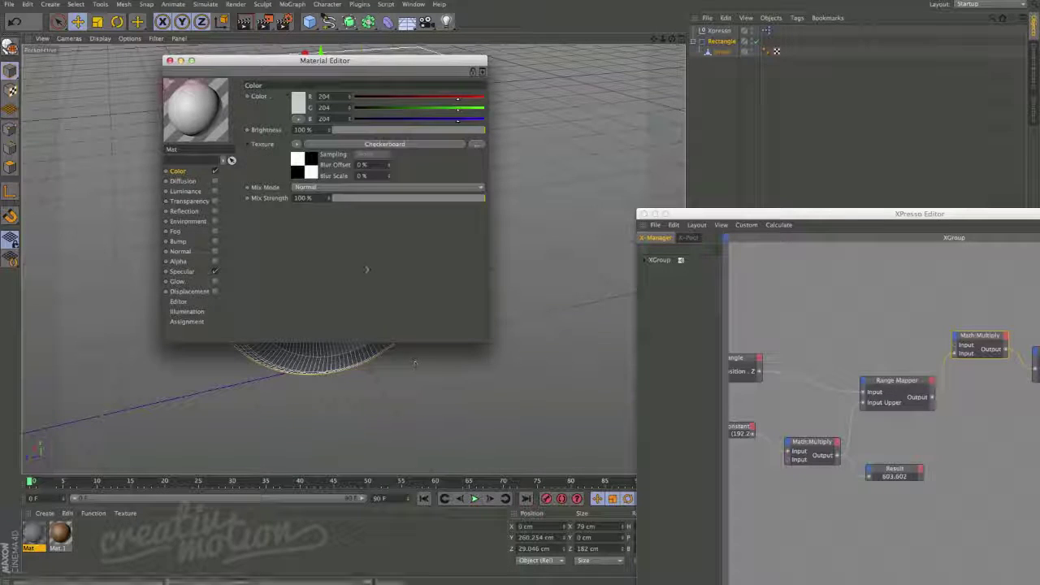
pyautogui.click(169, 60)
pyautogui.click(169, 67)
pyautogui.moveTo(34, 534); pyautogui.dragTo(238, 195)
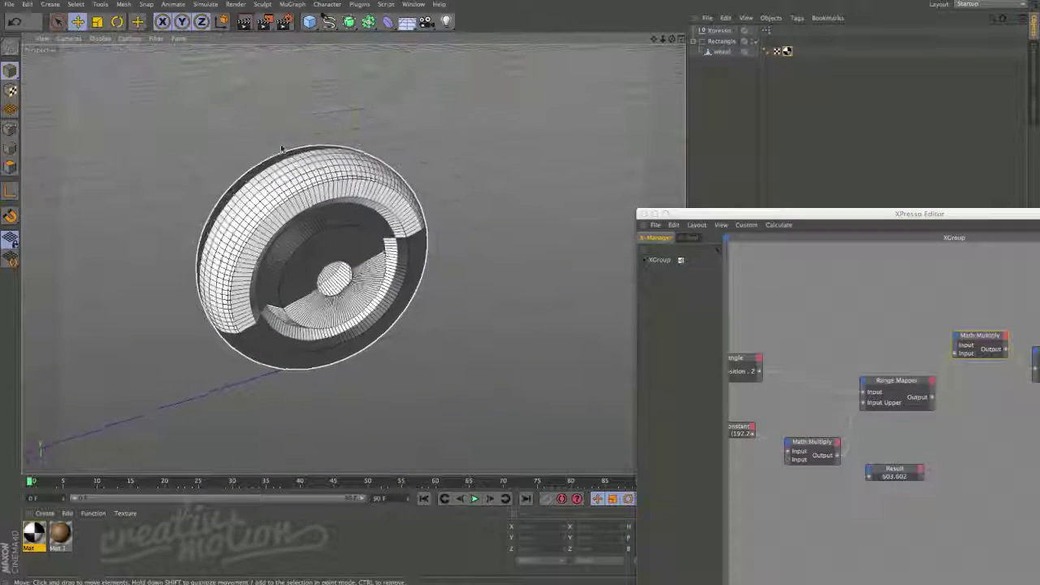
# Test the checkered wheel's roll by moving the Rectangle along its Z axis to about -2.8 cm.
pyautogui.click(294, 76)
pyautogui.keyDown('alt'); pyautogui.moveTo(278, 114); pyautogui.dragTo(239, 192, button='right'); pyautogui.keyUp('alt')
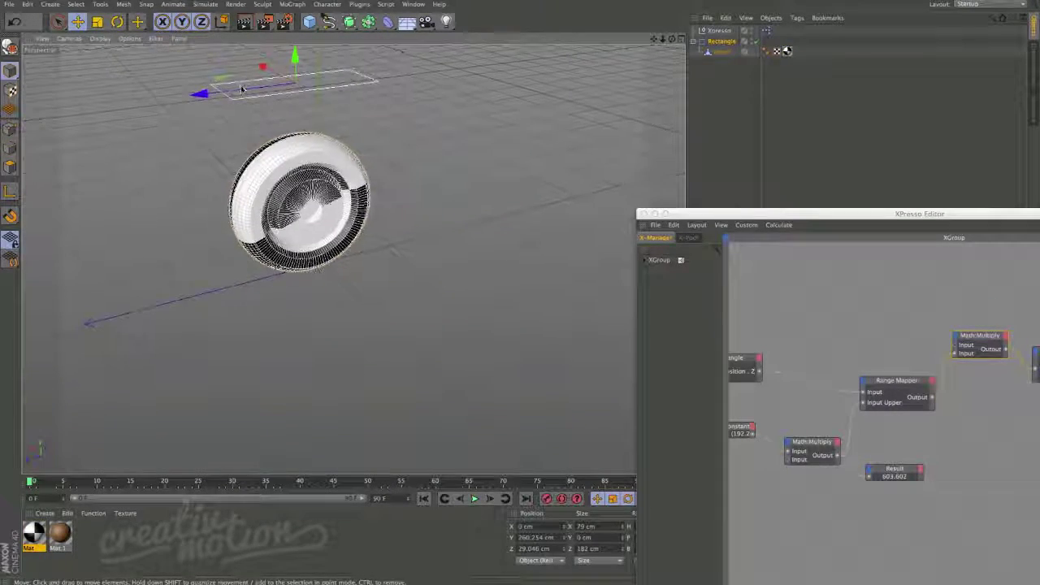
pyautogui.keyDown('alt'); pyautogui.moveTo(239, 88); pyautogui.dragTo(226, 96, button='right'); pyautogui.keyUp('alt')
pyautogui.scroll(3, 226, 96)
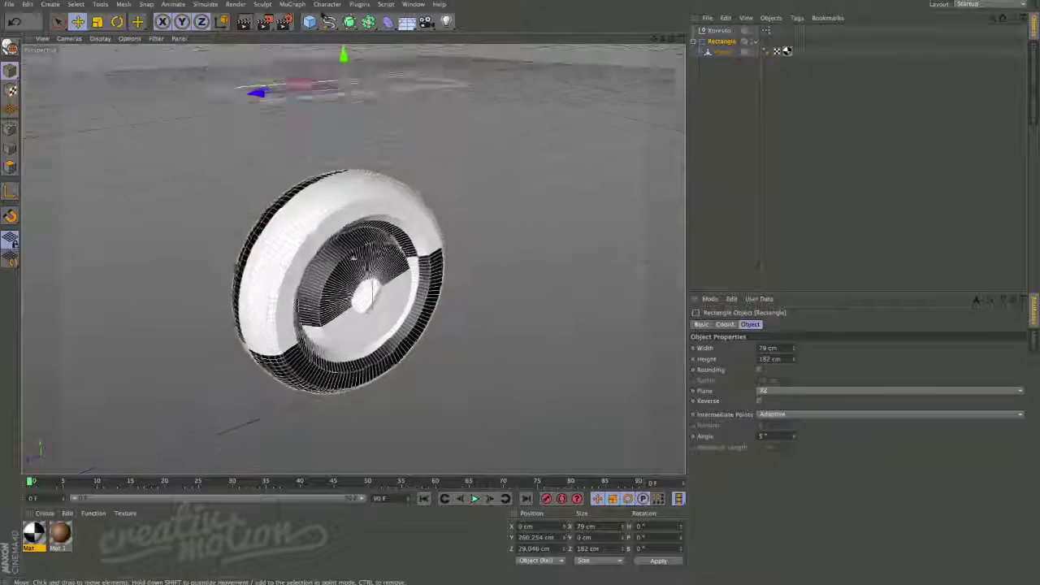
pyautogui.scroll(-2, 470, 171)
pyautogui.keyDown('alt'); pyautogui.moveTo(460, 181); pyautogui.dragTo(480, 157); pyautogui.keyUp('alt')
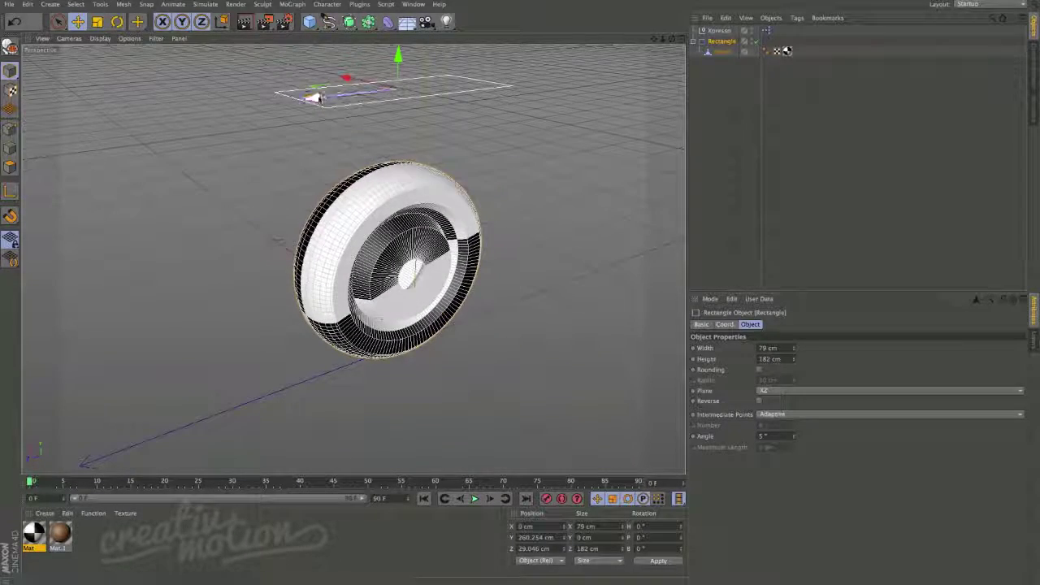
pyautogui.moveTo(306, 104); pyautogui.dragTo(390, 161)
# Reopen the XPresso setup and inspect the Input [2] parameter of the Math:Multiply node feeding the Range Mapper's Input Upper.
pyautogui.doubleClick(766, 30)
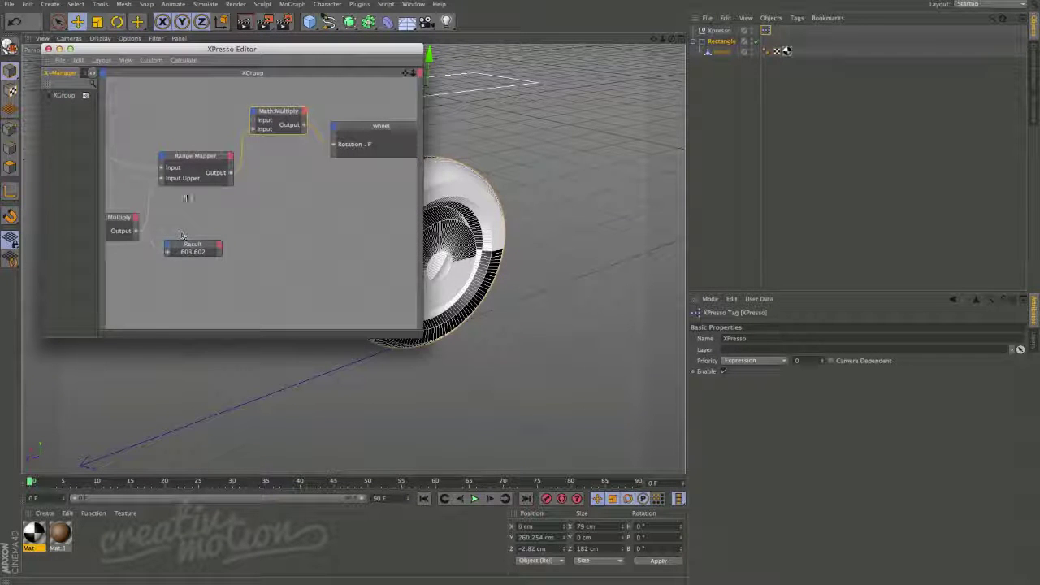
pyautogui.moveTo(214, 50); pyautogui.dragTo(268, 72)
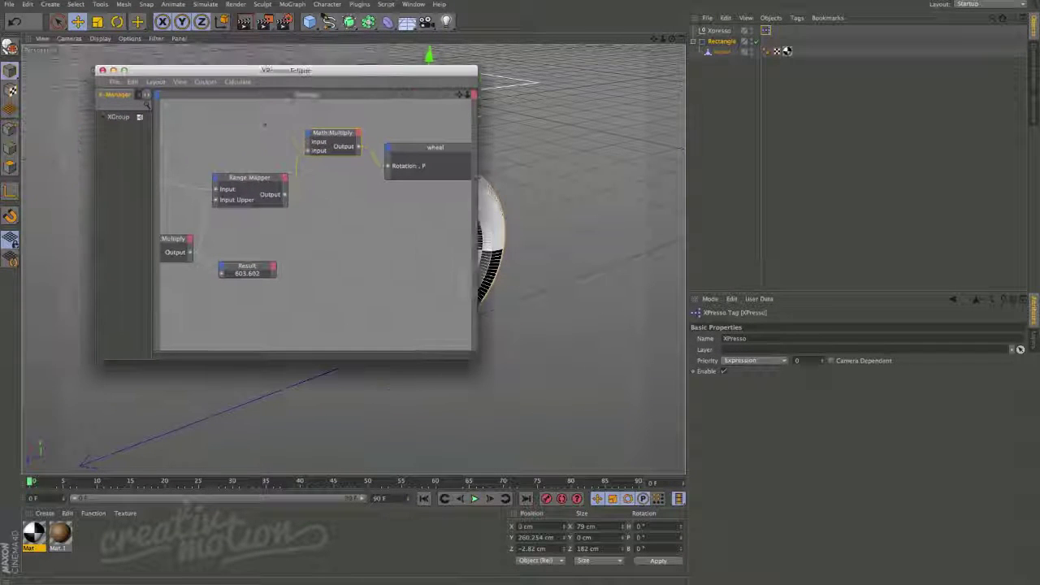
pyautogui.click(174, 242)
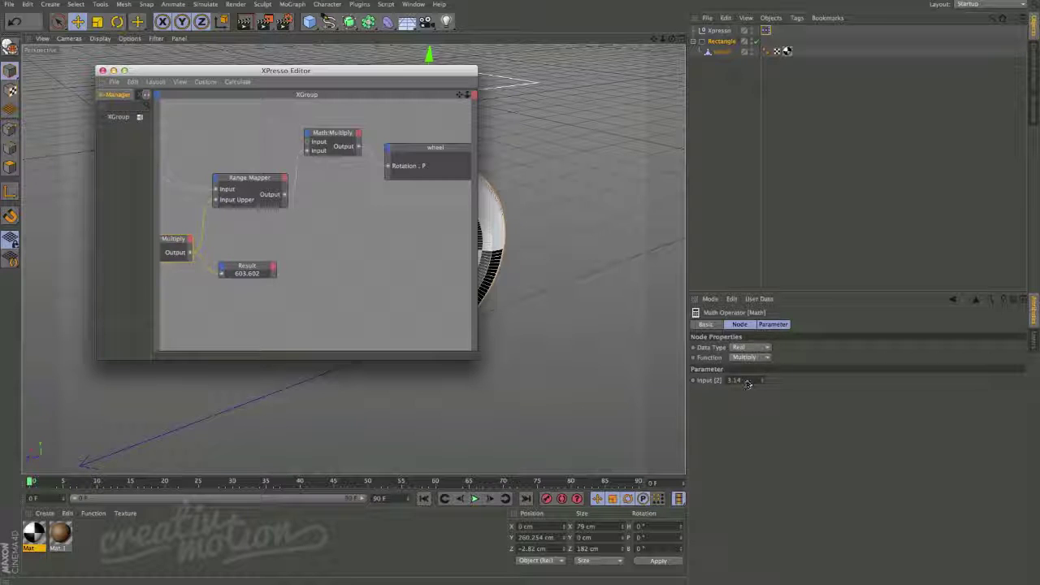
pyautogui.moveTo(379, 74); pyautogui.dragTo(340, 129)
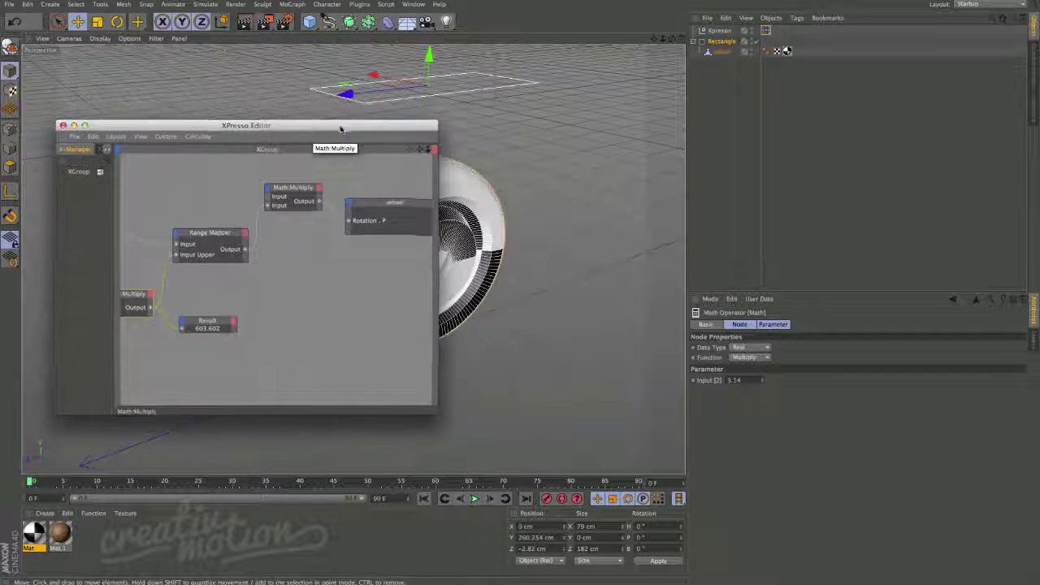
pyautogui.click(751, 381)
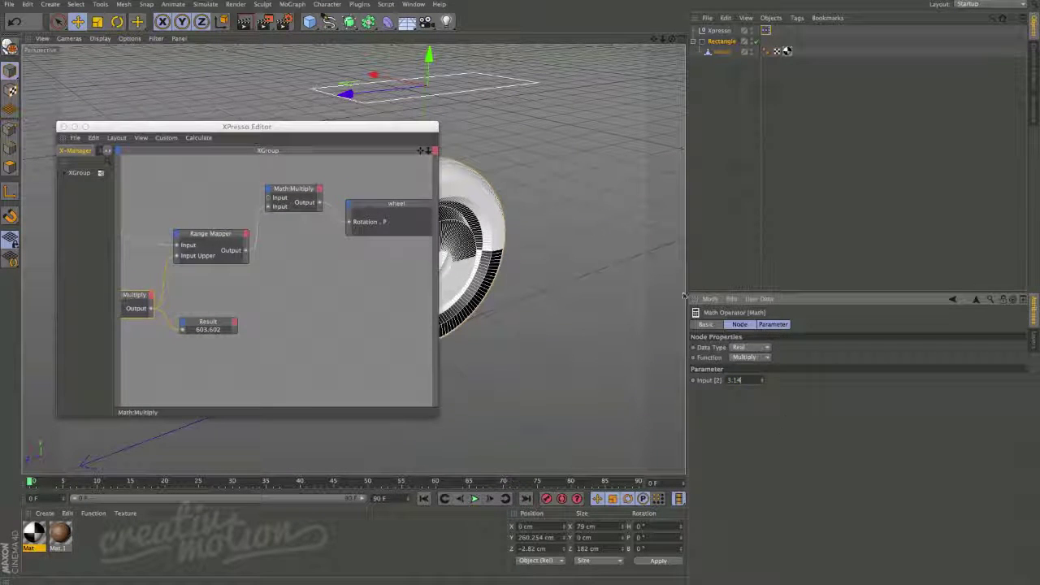
pyautogui.moveTo(243, 126); pyautogui.dragTo(319, 121)
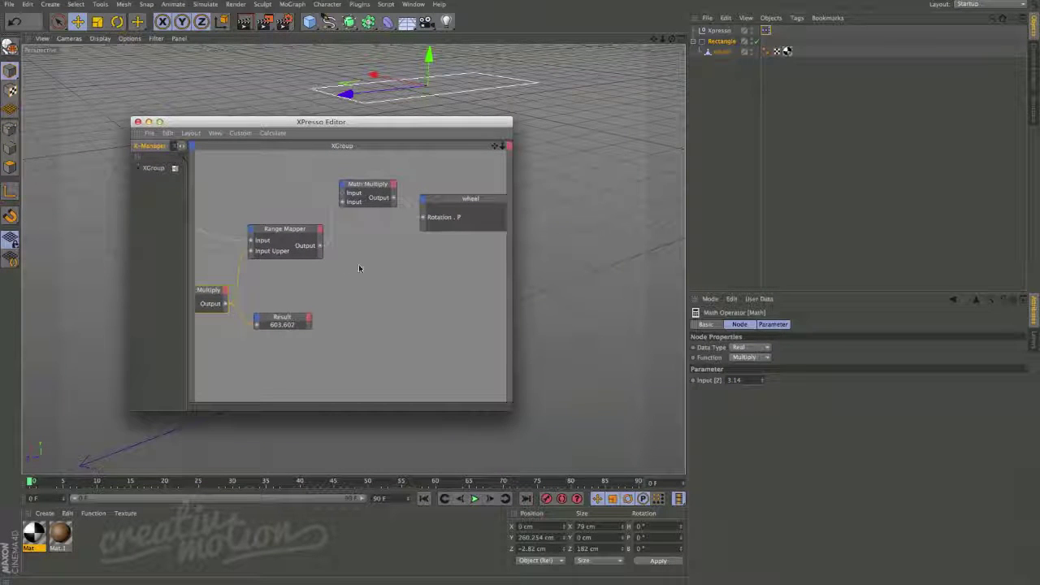
# Try adding a Formula node near the Range Mapper and delete it again.
pyautogui.keyDown('alt'); pyautogui.moveTo(332, 283); pyautogui.dragTo(462, 290, button='middle'); pyautogui.keyUp('alt')
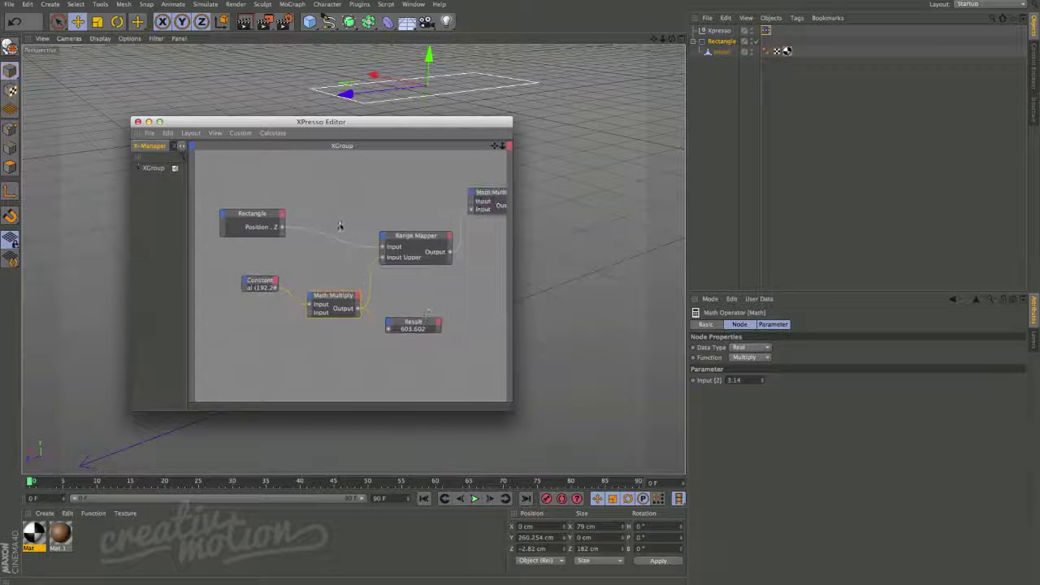
pyautogui.click(309, 357)
pyautogui.rightClick(304, 352)
pyautogui.moveTo(333, 356)
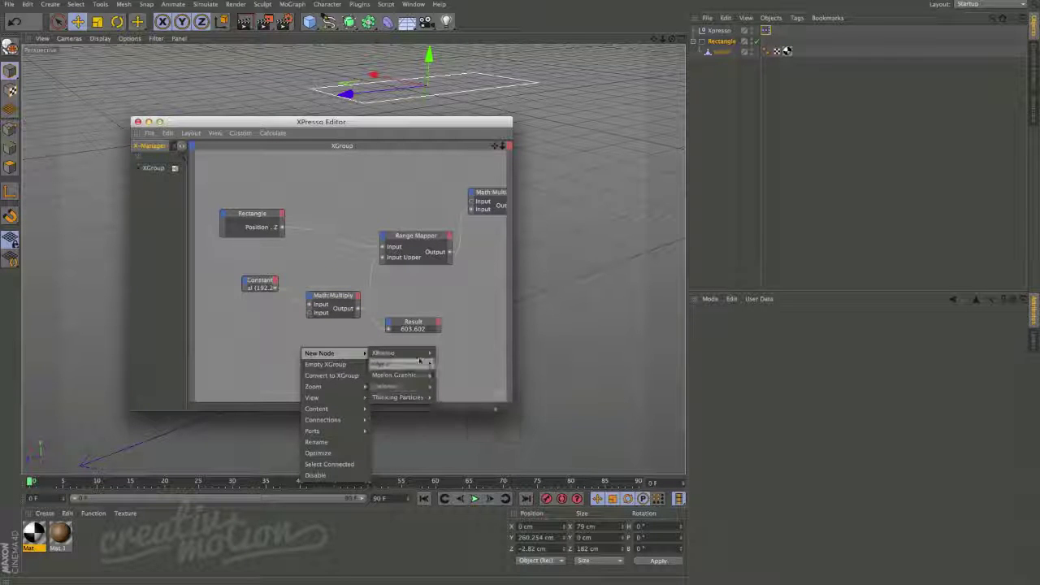
pyautogui.moveTo(425, 356)
pyautogui.moveTo(468, 390)
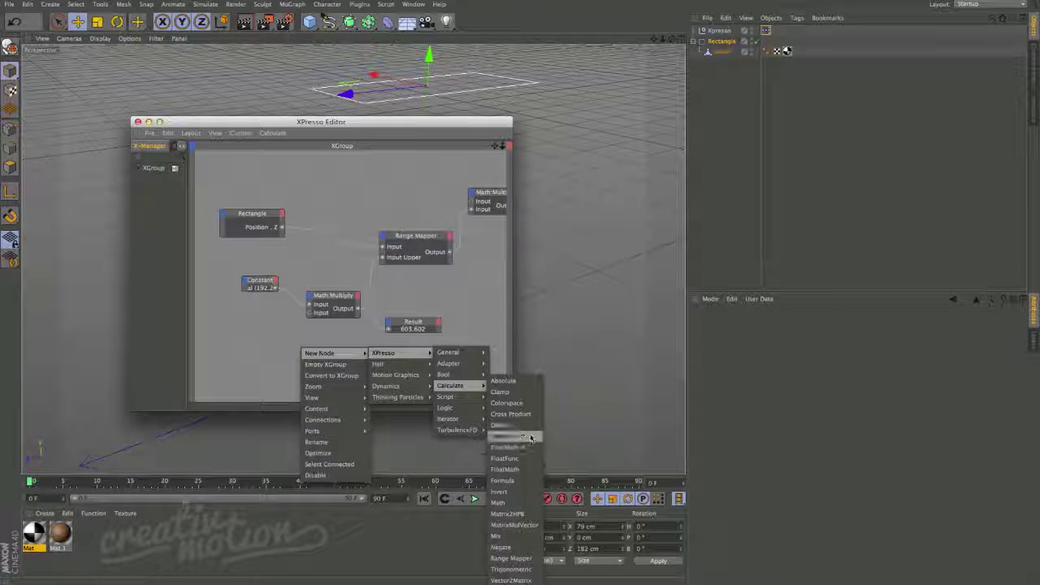
pyautogui.click(517, 481)
pyautogui.moveTo(331, 349); pyautogui.dragTo(446, 334)
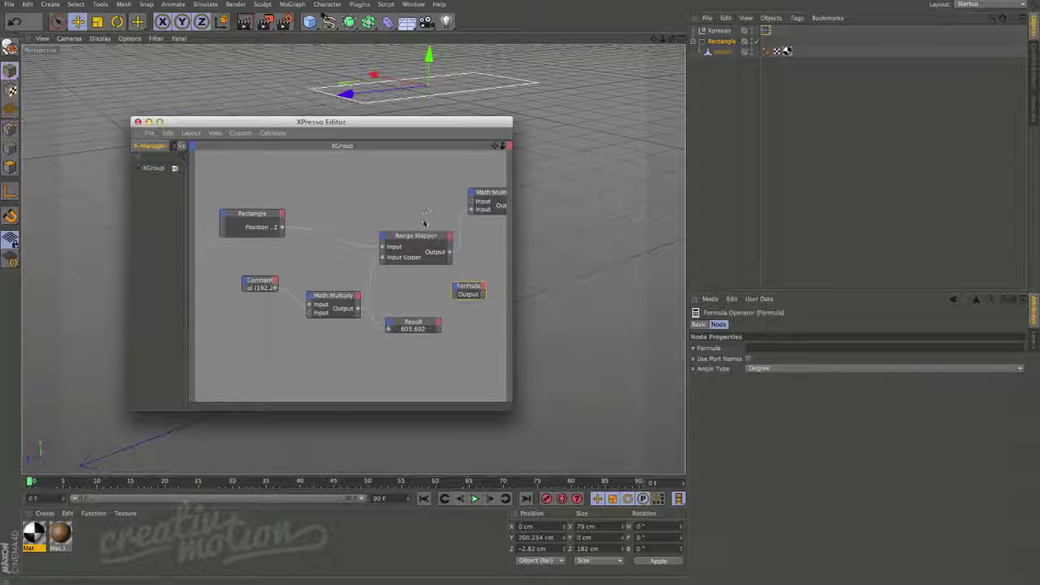
pyautogui.moveTo(469, 291); pyautogui.dragTo(444, 300)
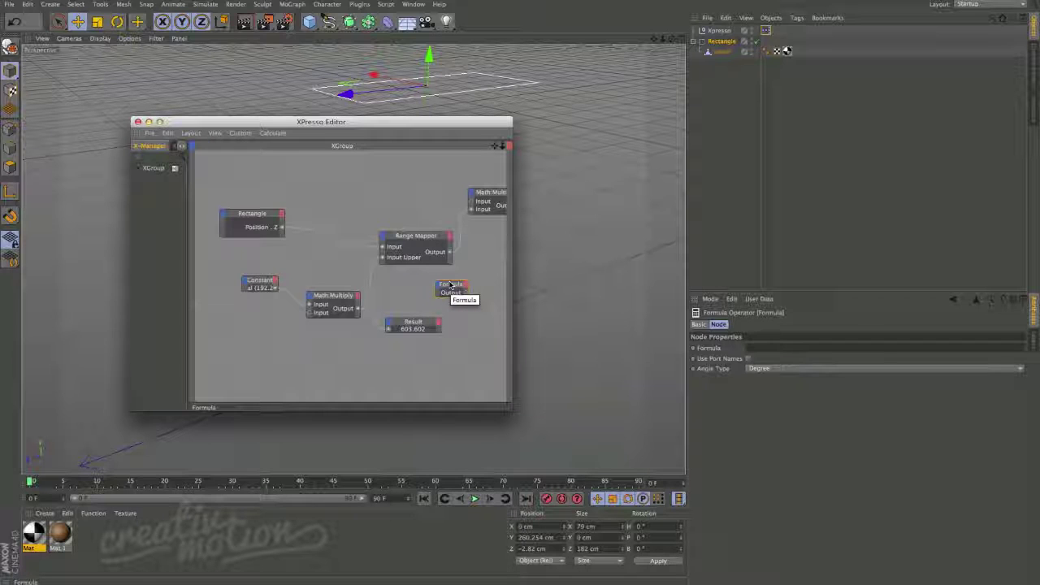
pyautogui.press('Delete')
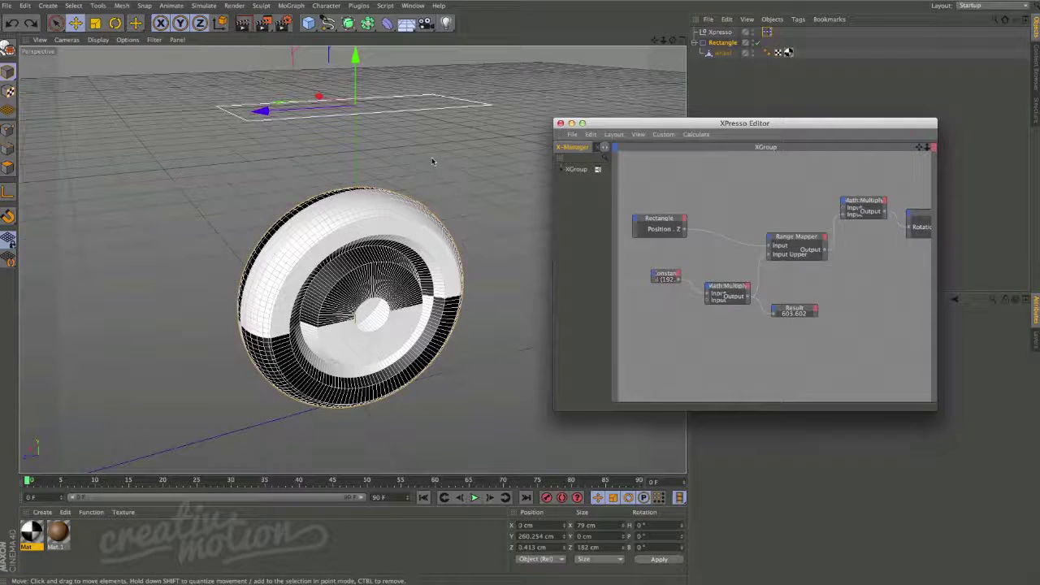
pyautogui.moveTo(432, 161); pyautogui.dragTo(284, 163)
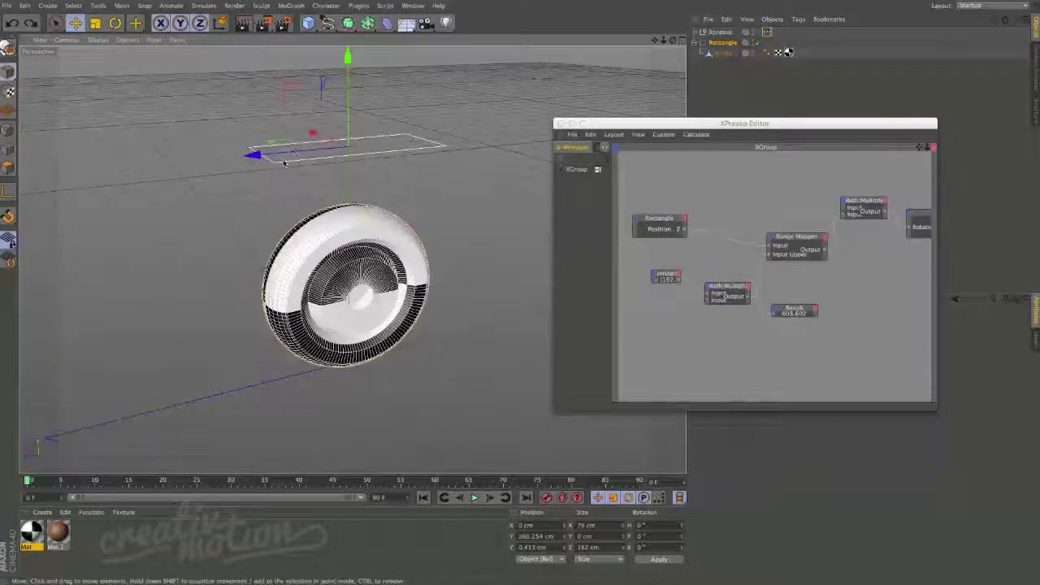
pyautogui.click(340, 218)
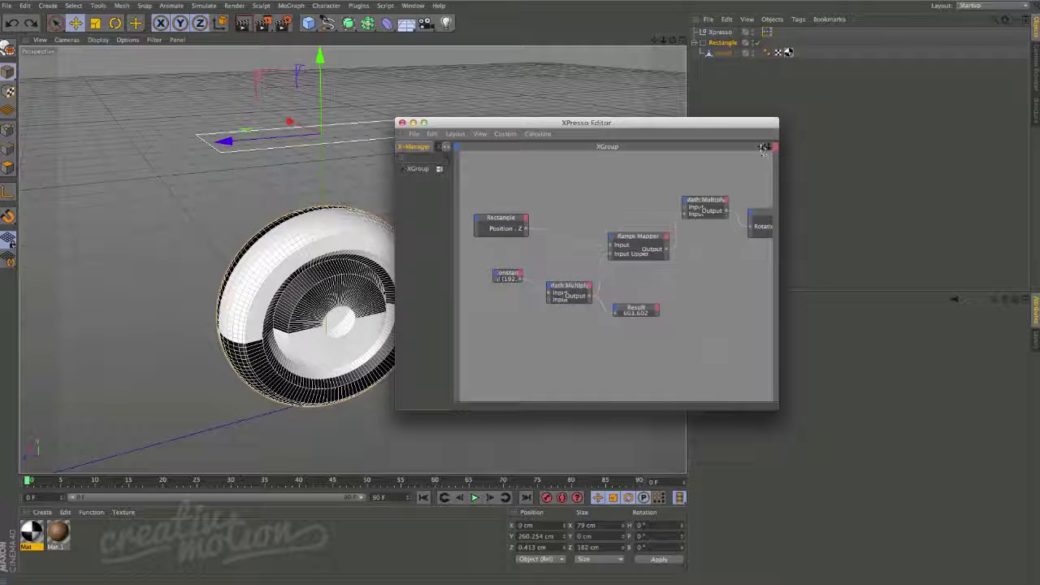
# Add a Distance node and place it above the Range Mapper, just past the Rectangle node.
pyautogui.moveTo(762, 148); pyautogui.dragTo(581, 201)
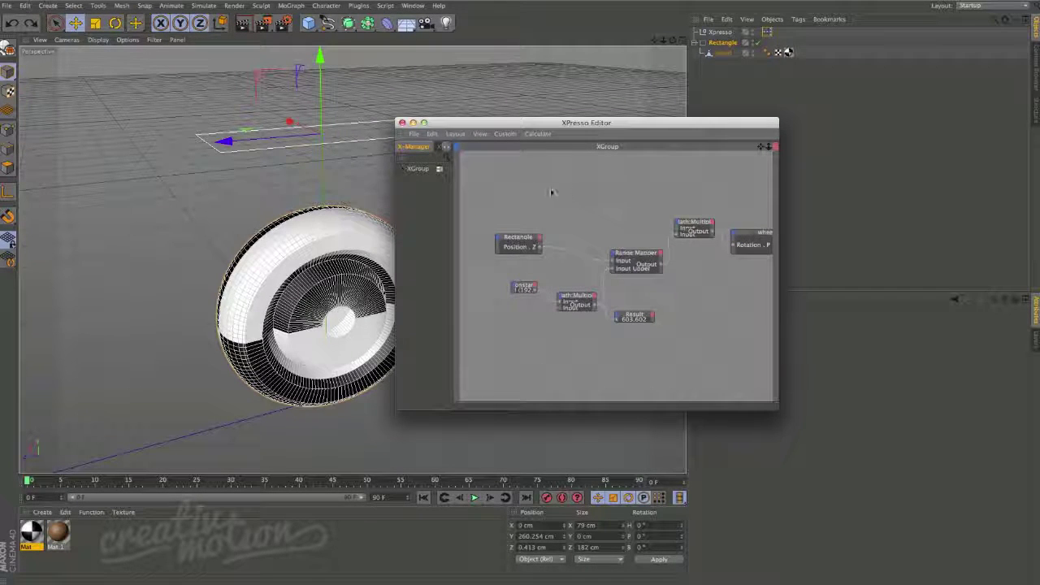
pyautogui.rightClick(543, 201)
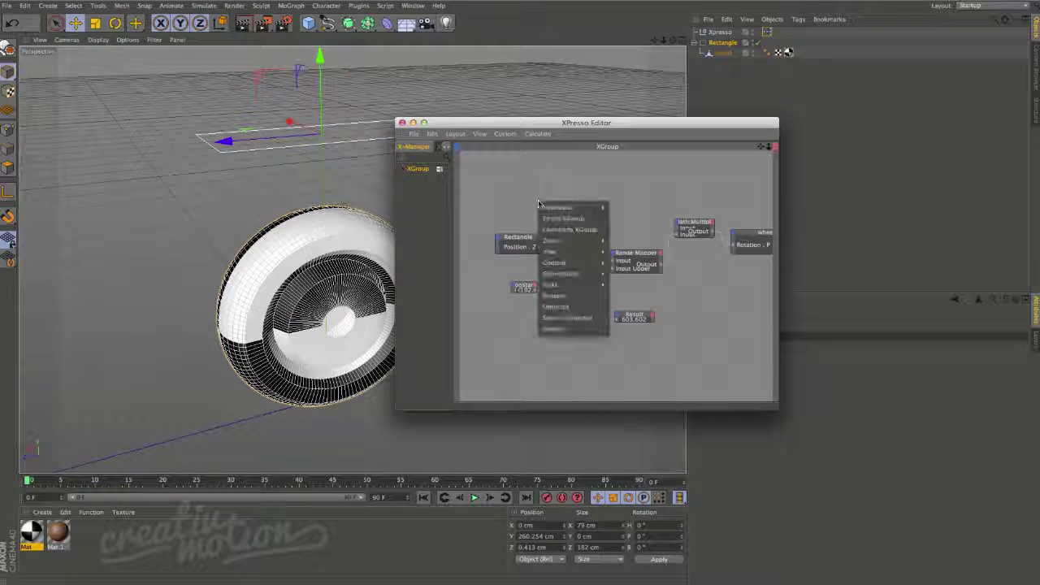
pyautogui.moveTo(569, 208)
pyautogui.moveTo(642, 208)
pyautogui.moveTo(715, 209)
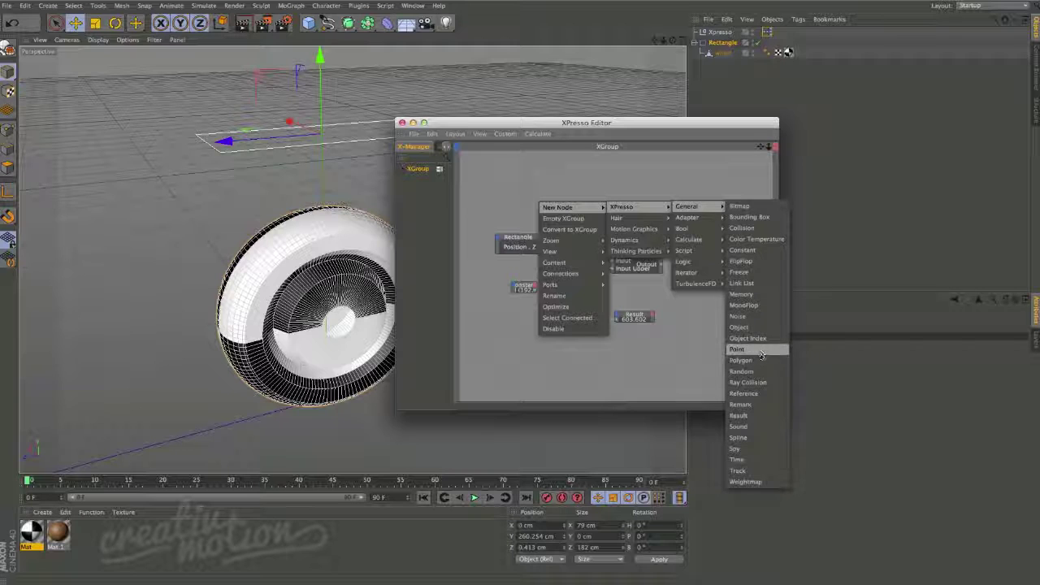
pyautogui.moveTo(711, 240)
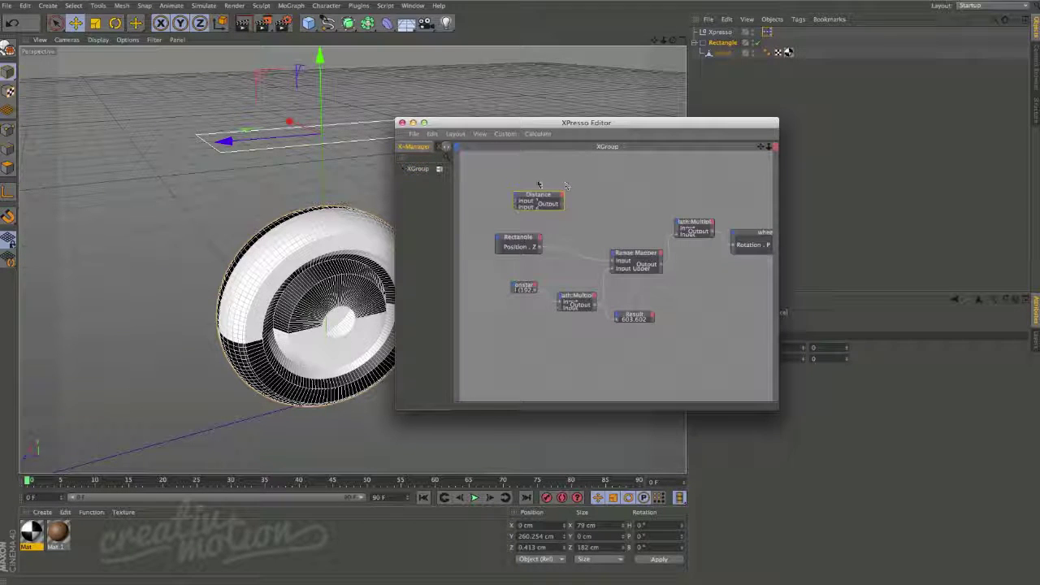
pyautogui.moveTo(536, 199); pyautogui.dragTo(573, 209)
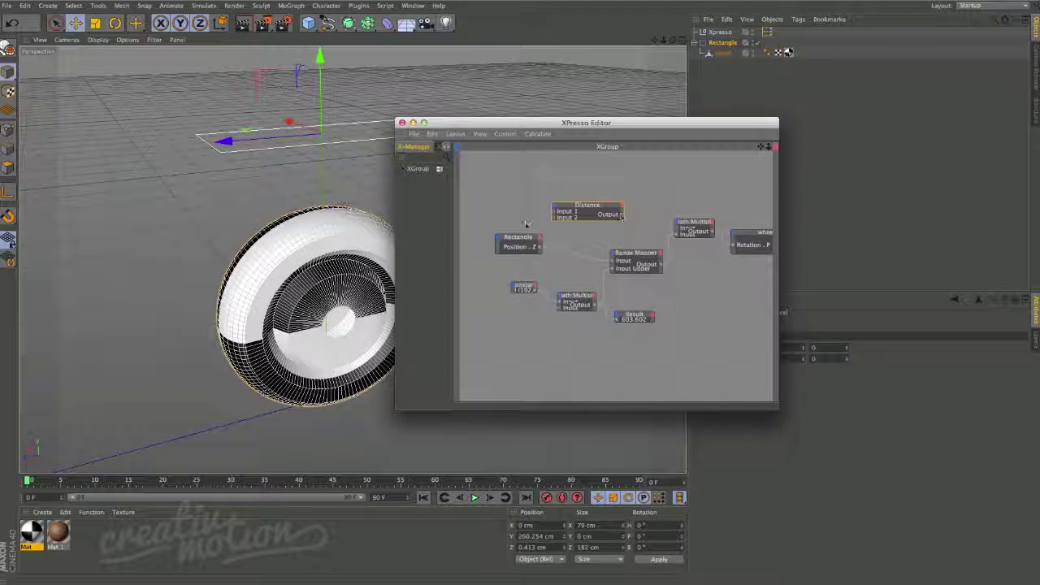
# Line up the Rectangle node beside the Distance node and add a Position output port to it.
pyautogui.keyDown('alt'); pyautogui.moveTo(520, 224); pyautogui.dragTo(768, 85, button='right'); pyautogui.keyUp('alt')
pyautogui.keyDown('alt'); pyautogui.moveTo(523, 205); pyautogui.dragTo(564, 237, button='middle'); pyautogui.keyUp('alt')
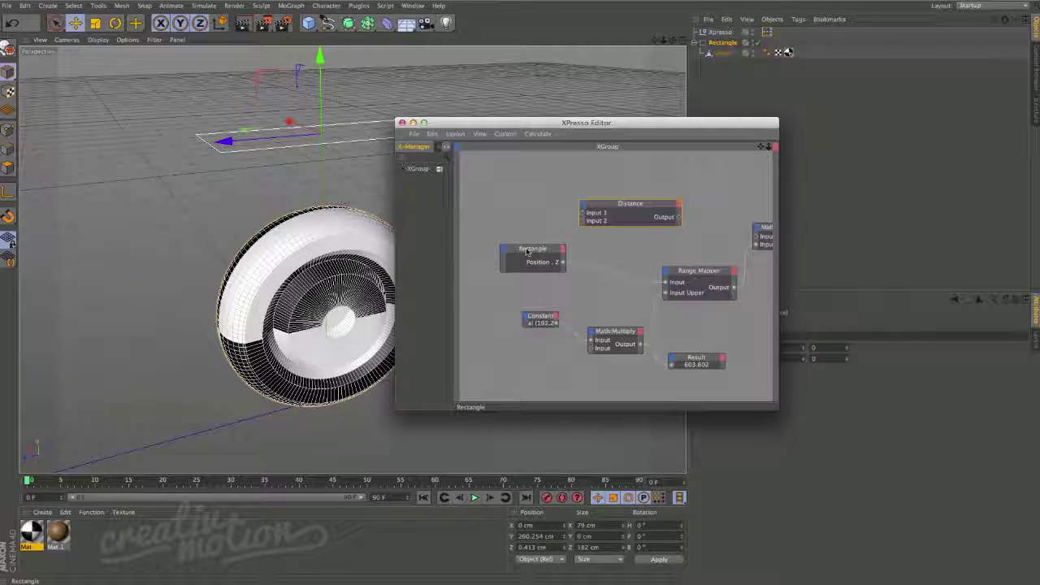
pyautogui.moveTo(529, 250); pyautogui.dragTo(500, 208)
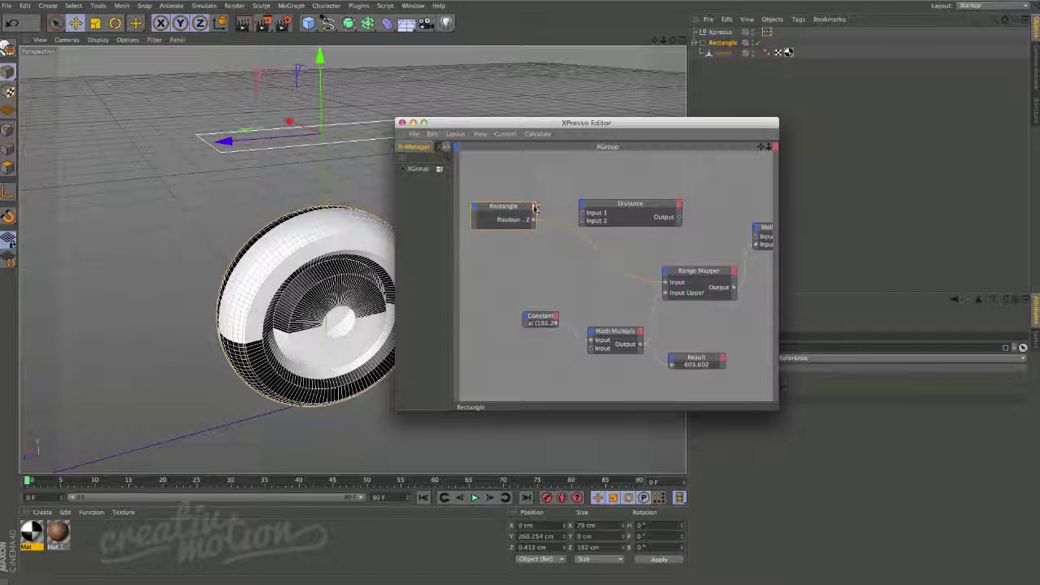
pyautogui.click(534, 208)
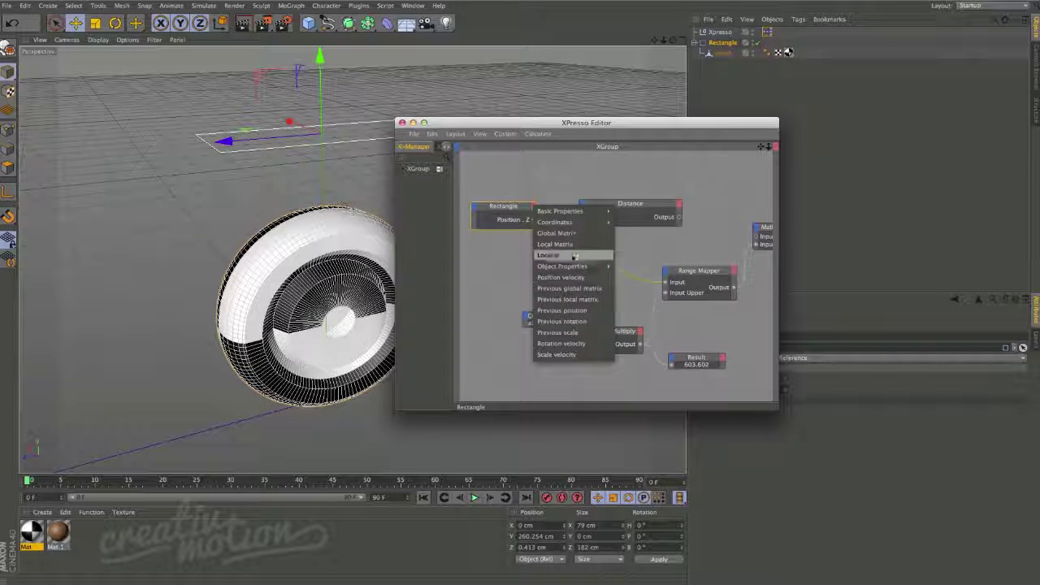
pyautogui.moveTo(583, 228)
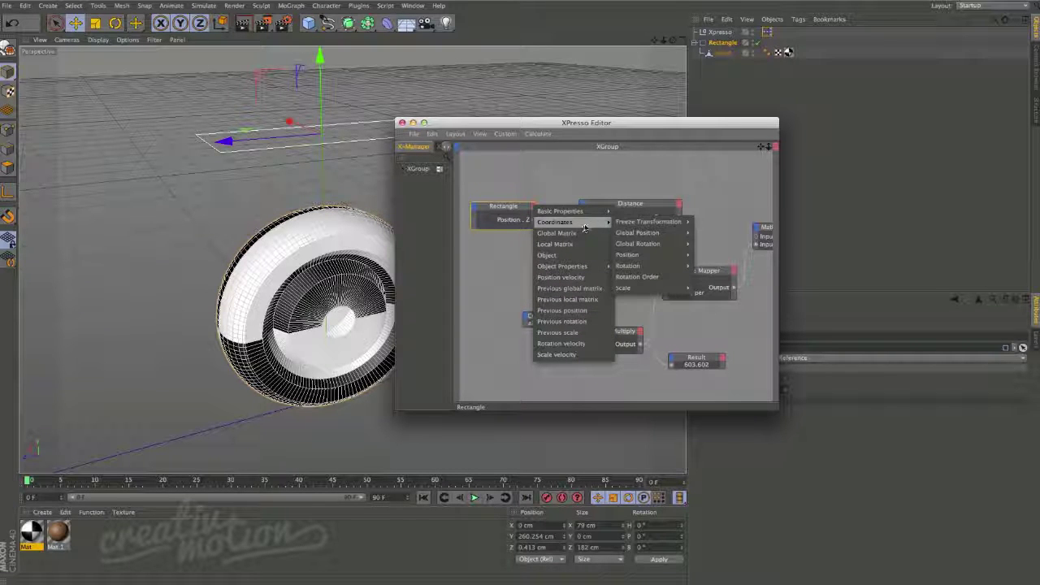
pyautogui.moveTo(666, 254)
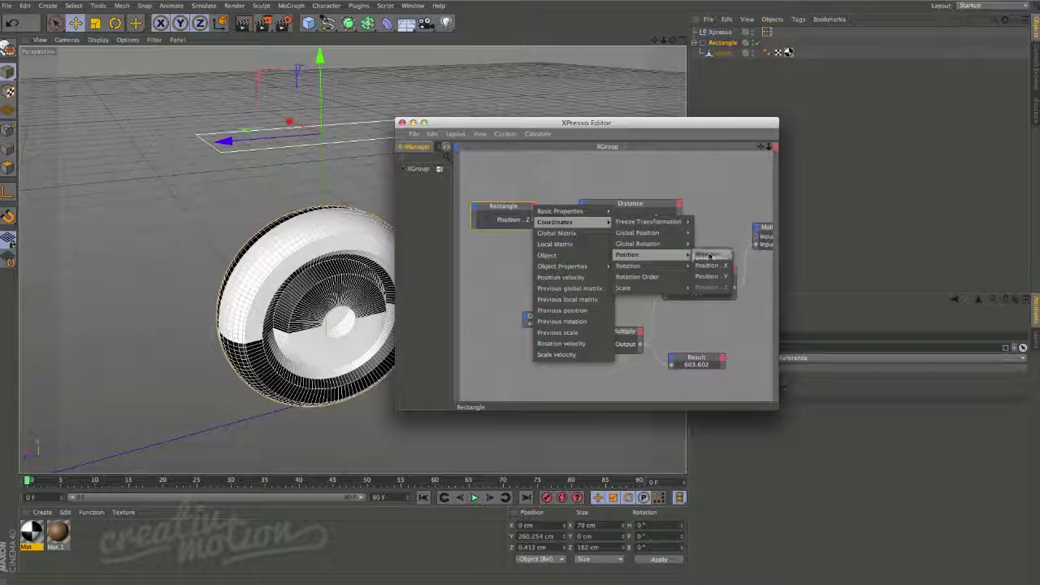
pyautogui.click(707, 255)
# Add a Previous position output port to the Rectangle node and enlarge the node to fit its three ports.
pyautogui.click(533, 207)
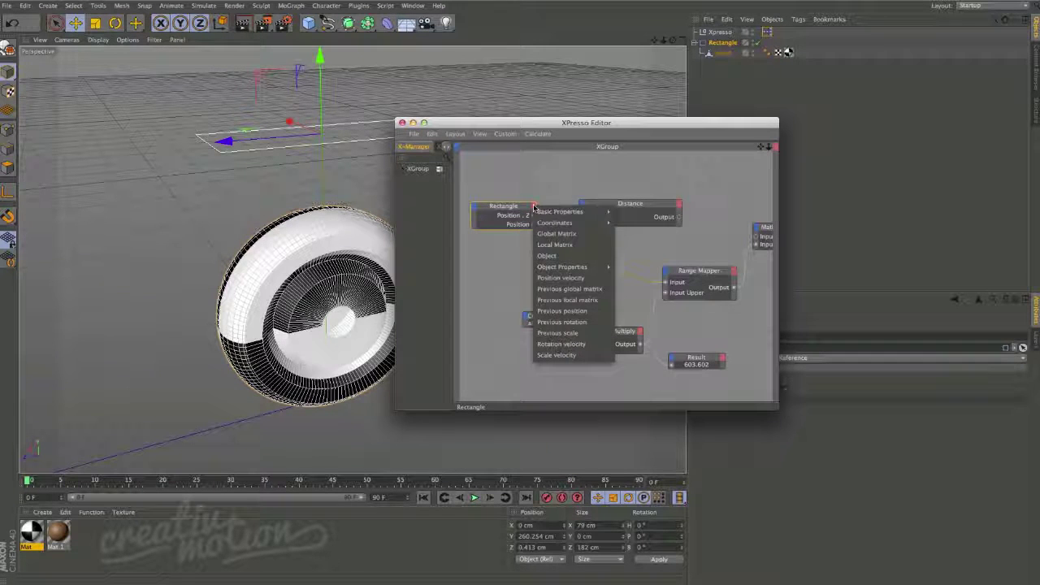
pyautogui.click(570, 311)
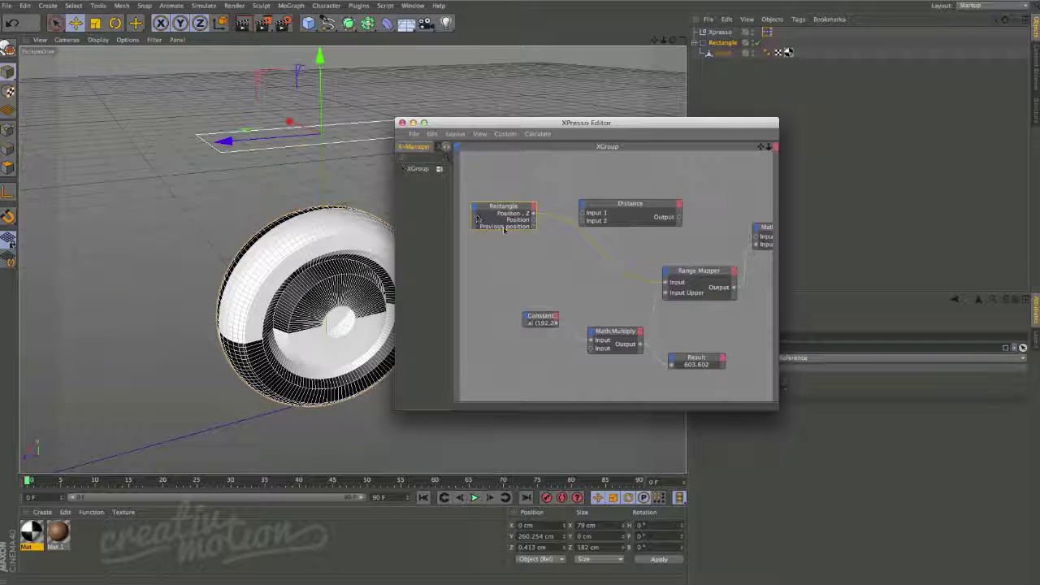
pyautogui.moveTo(507, 233); pyautogui.dragTo(509, 251)
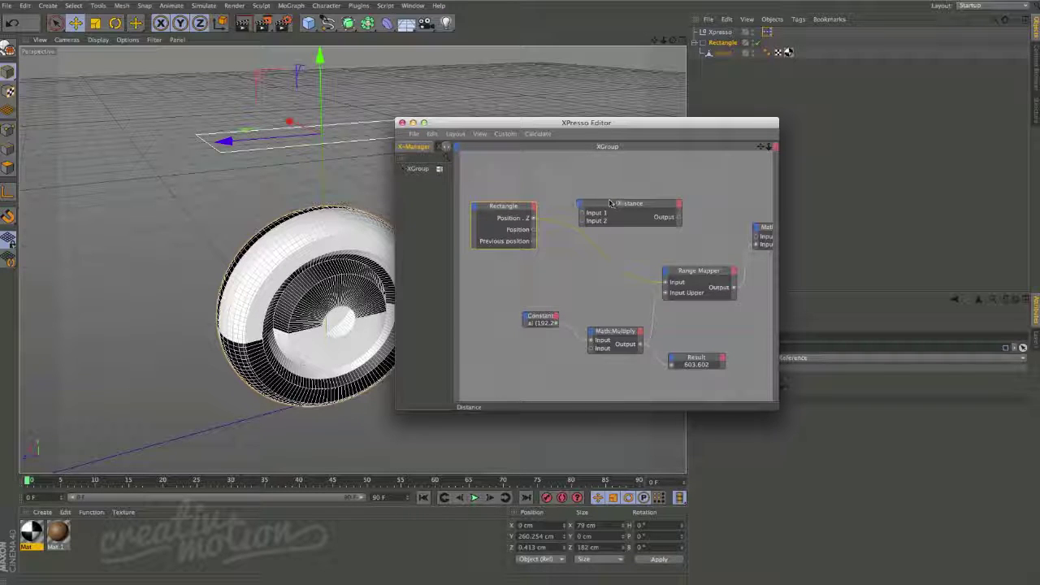
# Connect the Rectangle's Position to the Distance node's Input 1 and its Previous position to Input 2.
pyautogui.moveTo(610, 204); pyautogui.dragTo(602, 197)
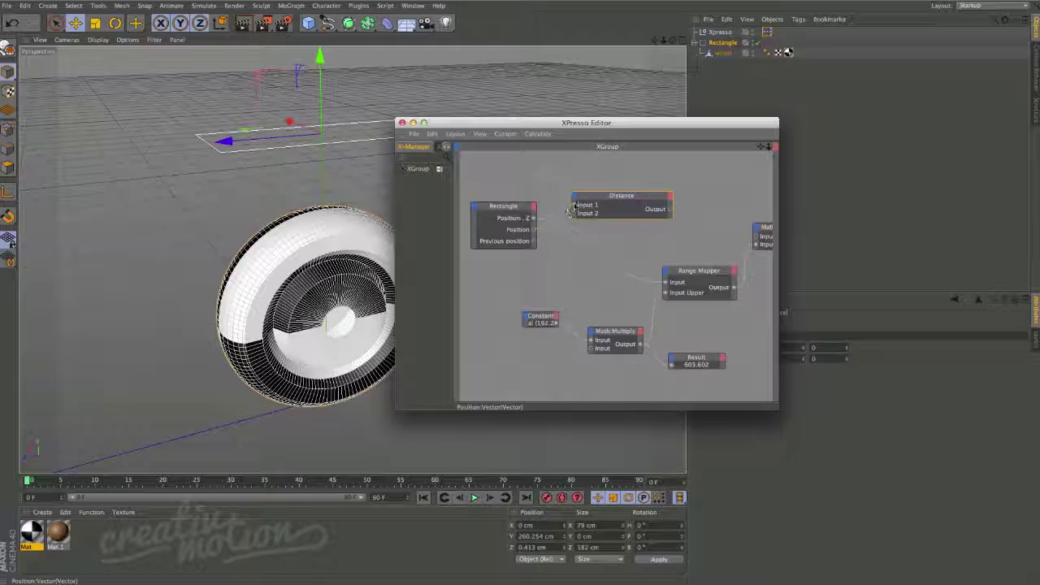
pyautogui.moveTo(573, 208); pyautogui.dragTo(573, 205)
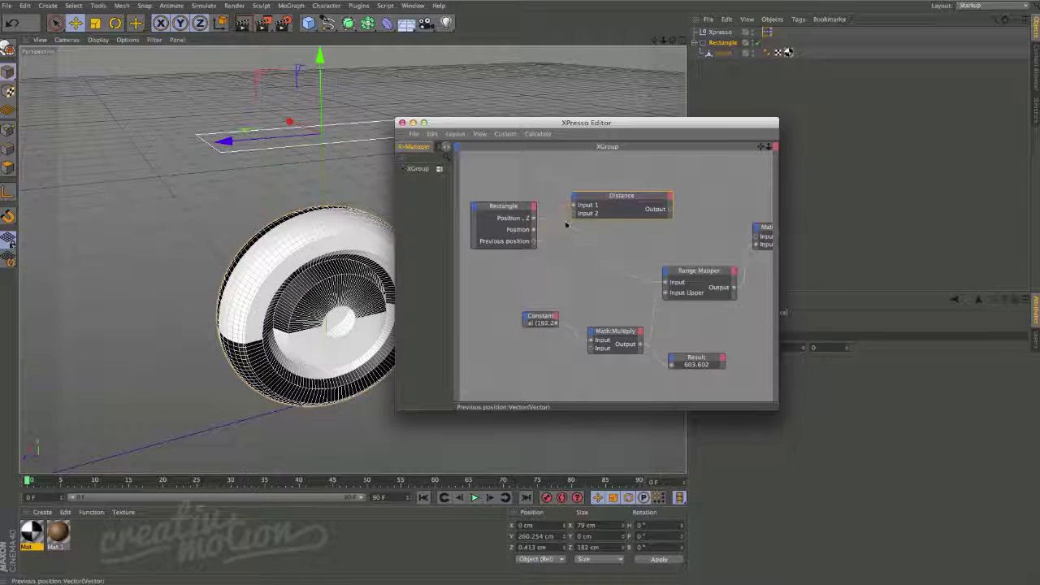
pyautogui.moveTo(574, 215); pyautogui.dragTo(574, 213)
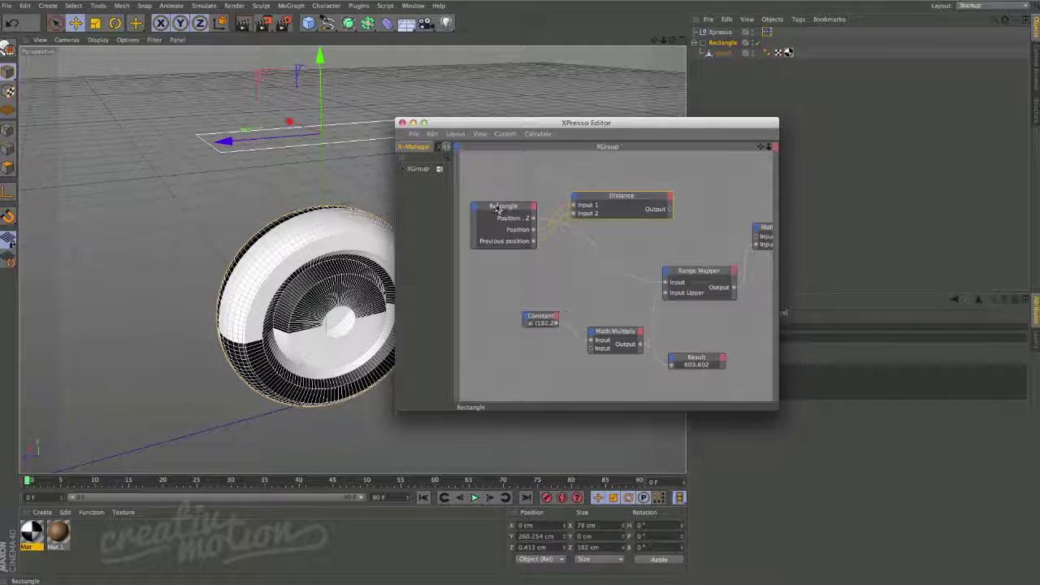
# Remove the Rectangle's Position . Z connection to the Range Mapper and wire the Distance node's Output into the Range Mapper's Input instead.
pyautogui.moveTo(498, 209); pyautogui.dragTo(492, 185)
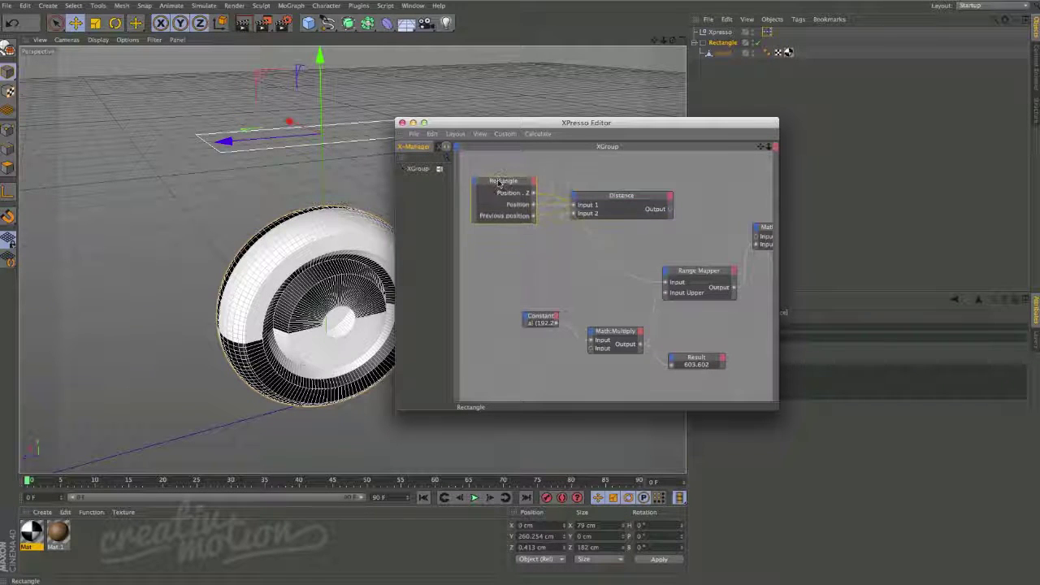
pyautogui.click(545, 197)
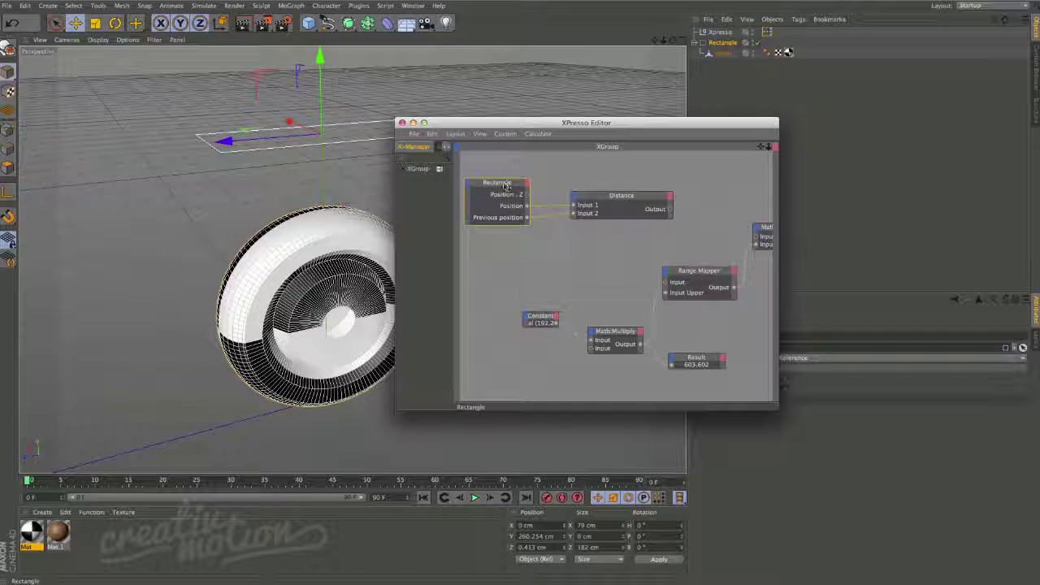
pyautogui.moveTo(505, 186); pyautogui.dragTo(514, 189)
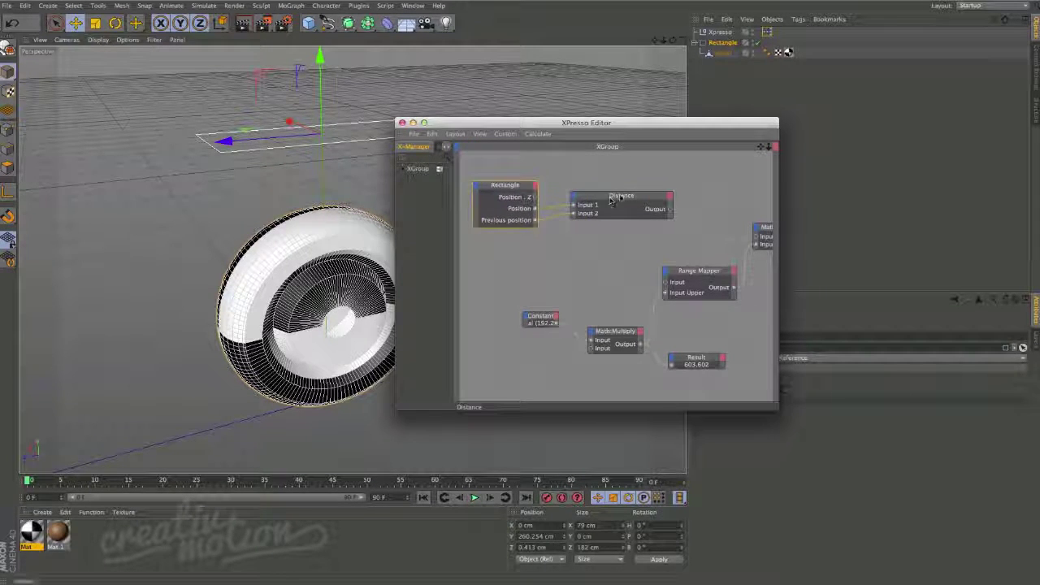
pyautogui.moveTo(612, 201); pyautogui.dragTo(607, 201)
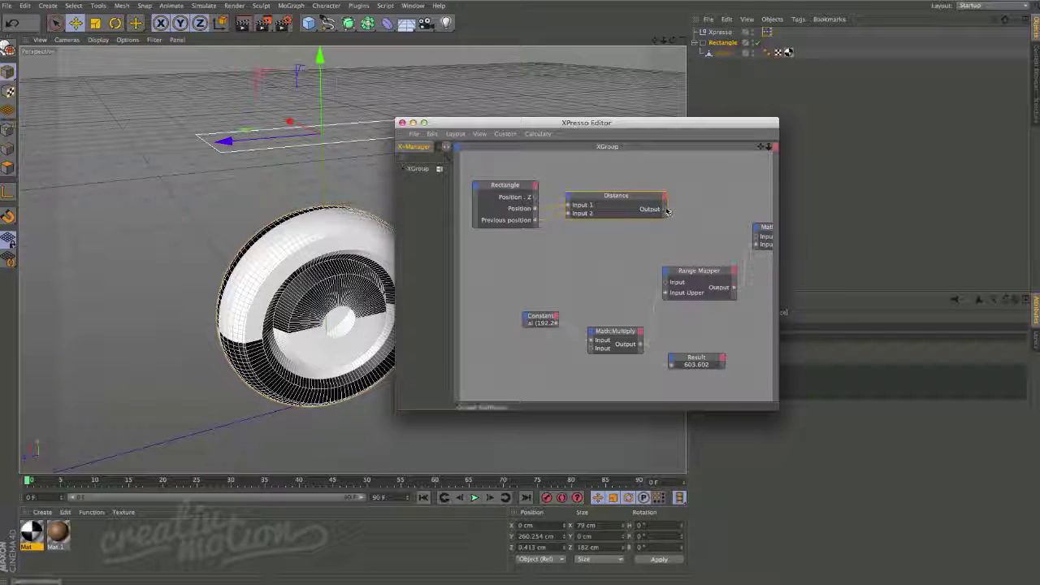
pyautogui.moveTo(665, 283); pyautogui.dragTo(666, 282)
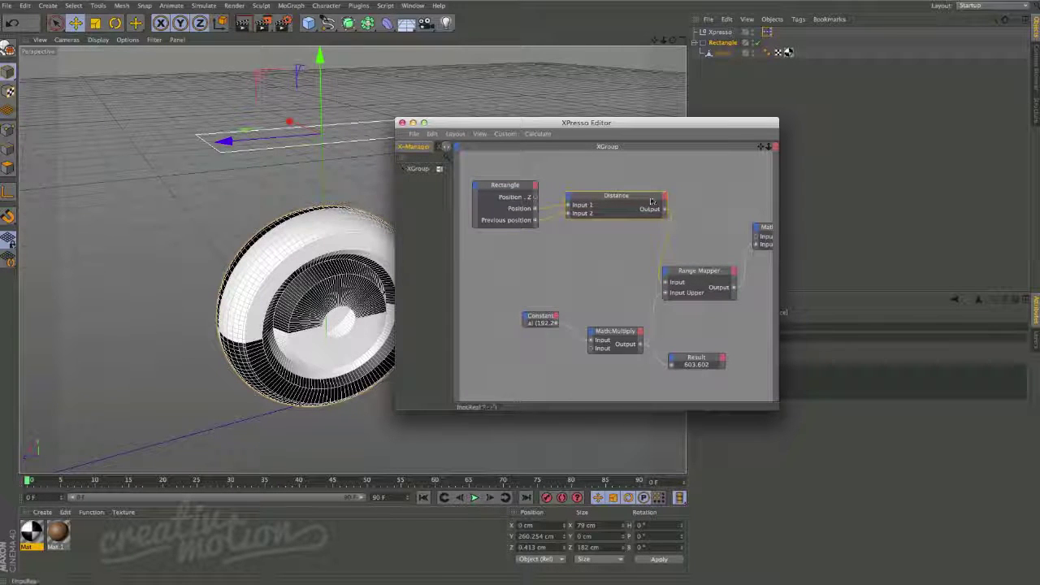
# Move the XPresso Editor clear of the wheel, then duplicate the Result node beside the Distance node and connect it to the Distance Output.
pyautogui.moveTo(466, 126); pyautogui.dragTo(590, 152)
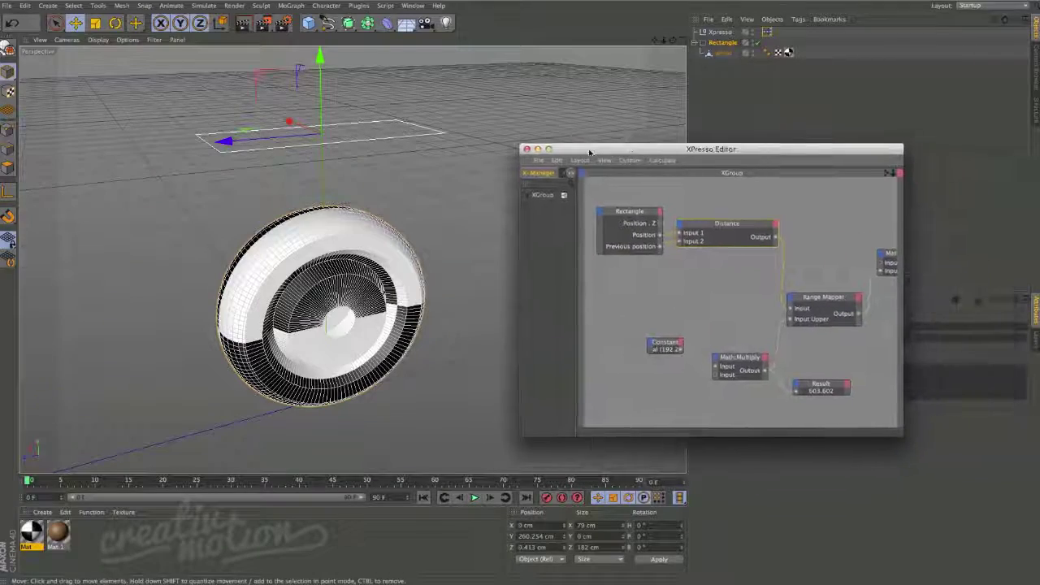
pyautogui.moveTo(228, 142)
pyautogui.mouseDown()
pyautogui.moveTo(174, 171)
pyautogui.moveTo(199, 157)
pyautogui.moveTo(326, 144)
pyautogui.moveTo(227, 143)
pyautogui.moveTo(239, 144)
pyautogui.mouseUp()
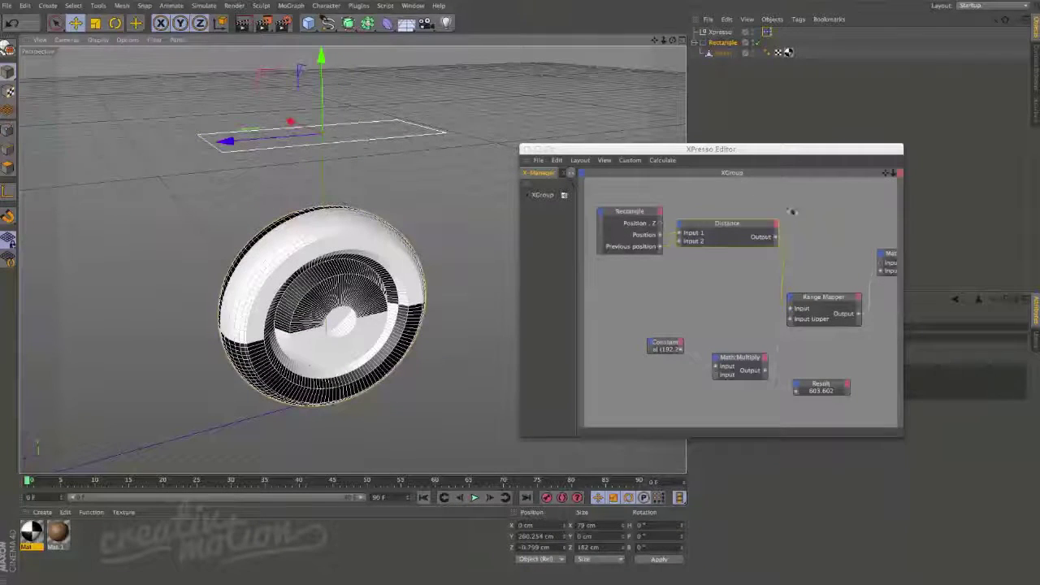
pyautogui.rightClick(797, 198)
pyautogui.click(822, 374)
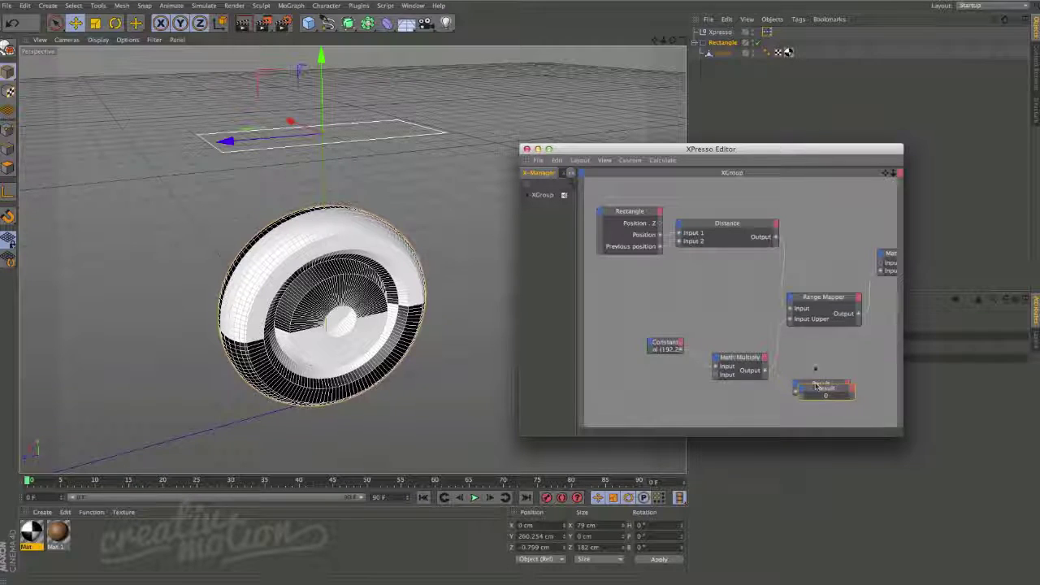
pyautogui.keyDown('ctrl'); pyautogui.moveTo(820, 390); pyautogui.dragTo(817, 210); pyautogui.keyUp('ctrl')
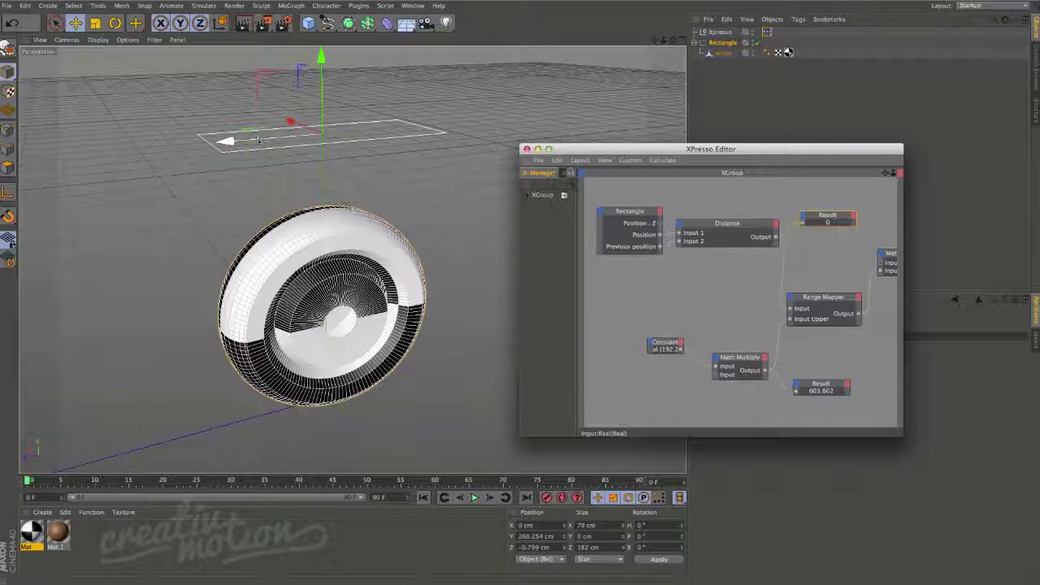
# Move the Rectangle along Z to about 16 cm and enable Animation Refresh for the XPresso calculation.
pyautogui.moveTo(228, 141)
pyautogui.mouseDown()
pyautogui.moveTo(286, 134)
pyautogui.moveTo(208, 143)
pyautogui.mouseUp()
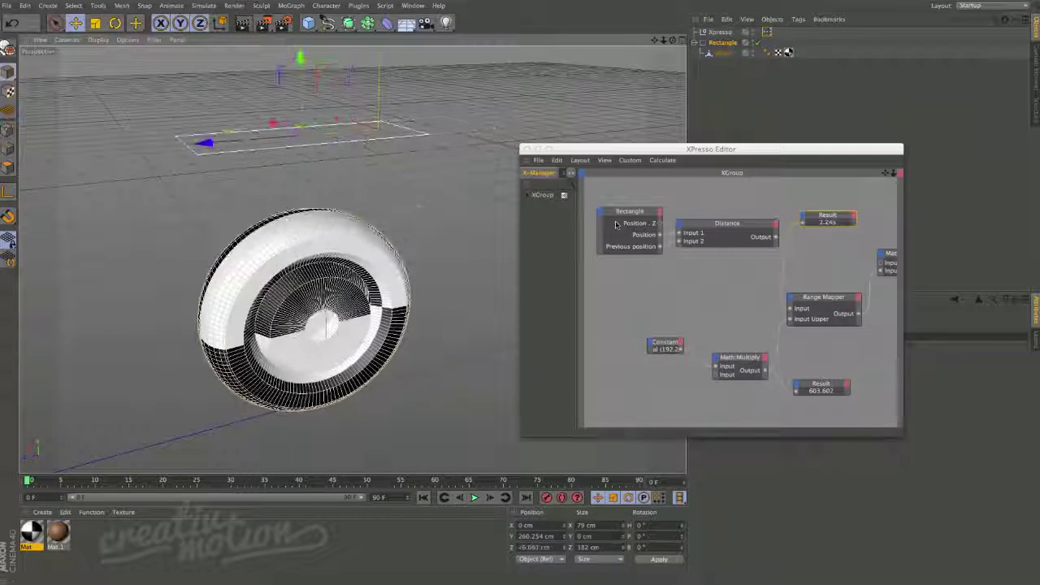
pyautogui.click(662, 161)
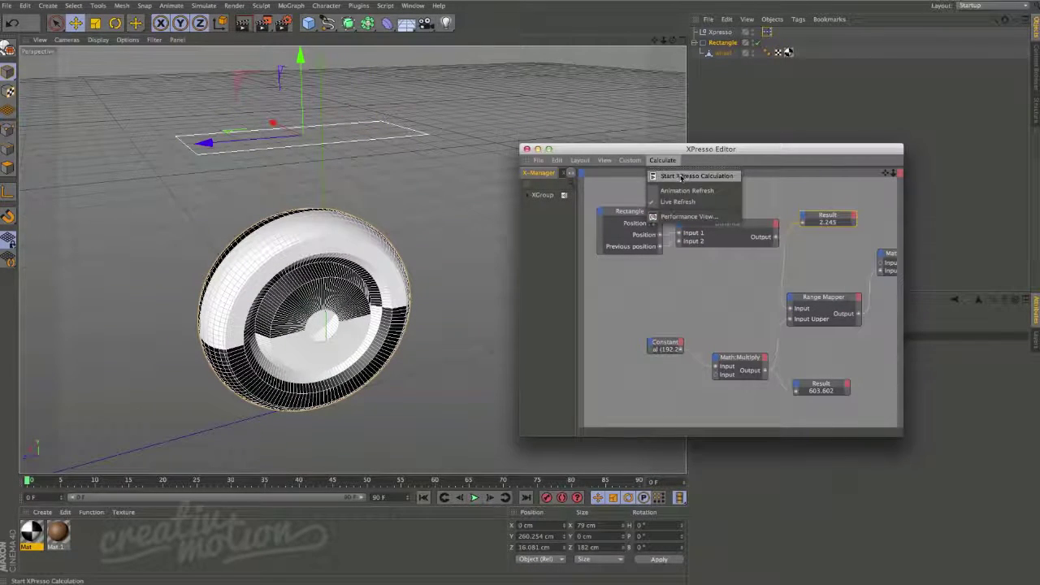
pyautogui.click(661, 191)
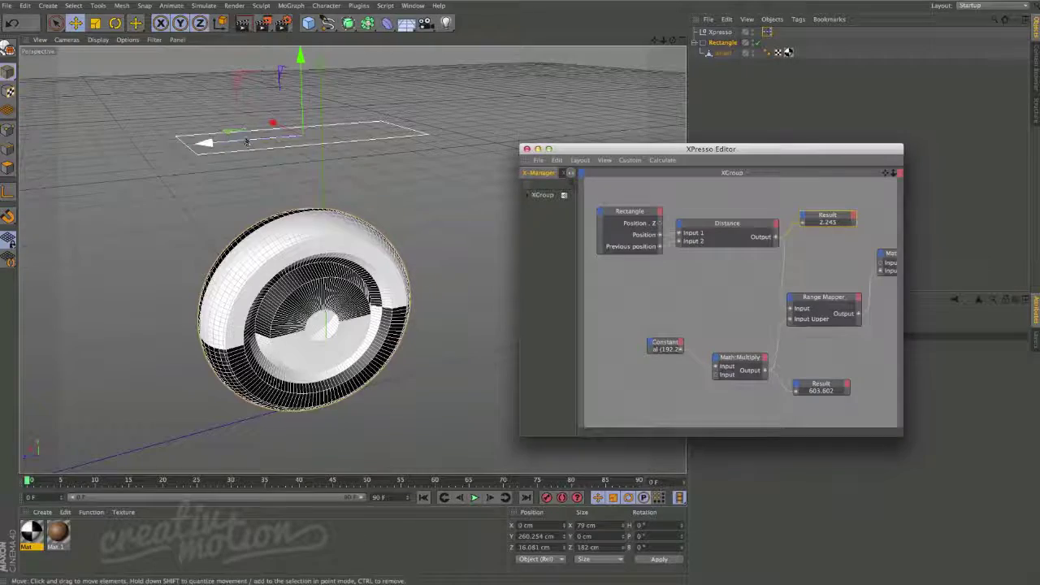
# Slide the Rectangle back and forth along Z to check how the Distance node's Result value responds.
pyautogui.moveTo(208, 138); pyautogui.dragTo(256, 166)
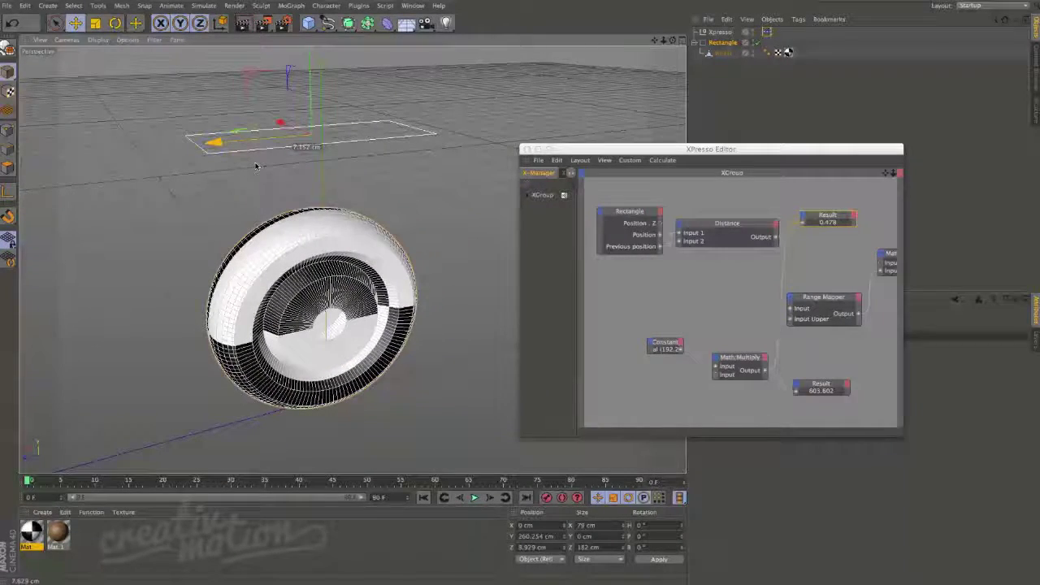
pyautogui.moveTo(641, 212); pyautogui.dragTo(632, 210)
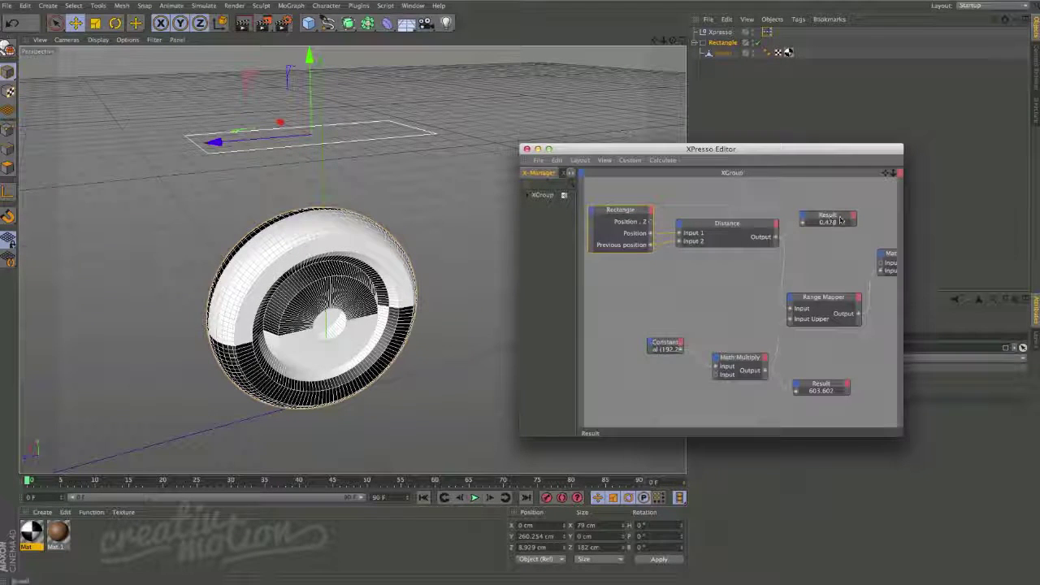
pyautogui.click(235, 144)
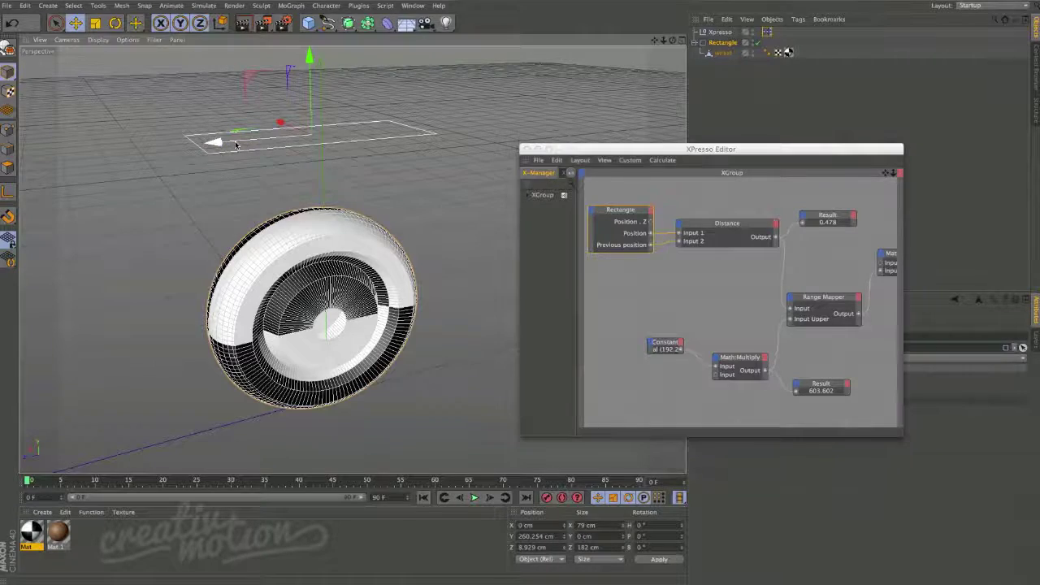
pyautogui.moveTo(235, 144)
pyautogui.mouseDown()
pyautogui.moveTo(282, 144)
pyautogui.moveTo(215, 145)
pyautogui.moveTo(235, 144)
pyautogui.mouseUp()
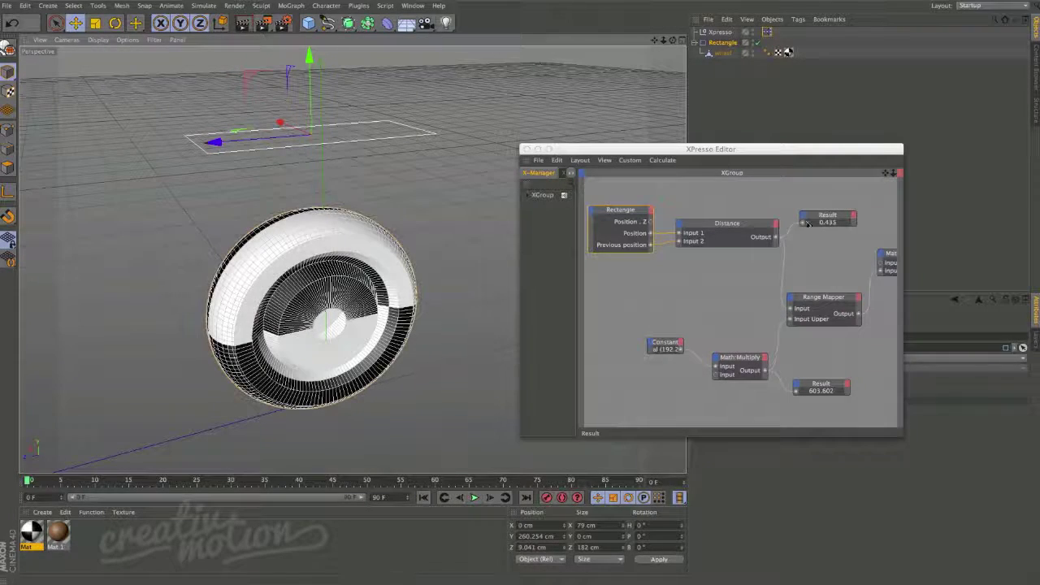
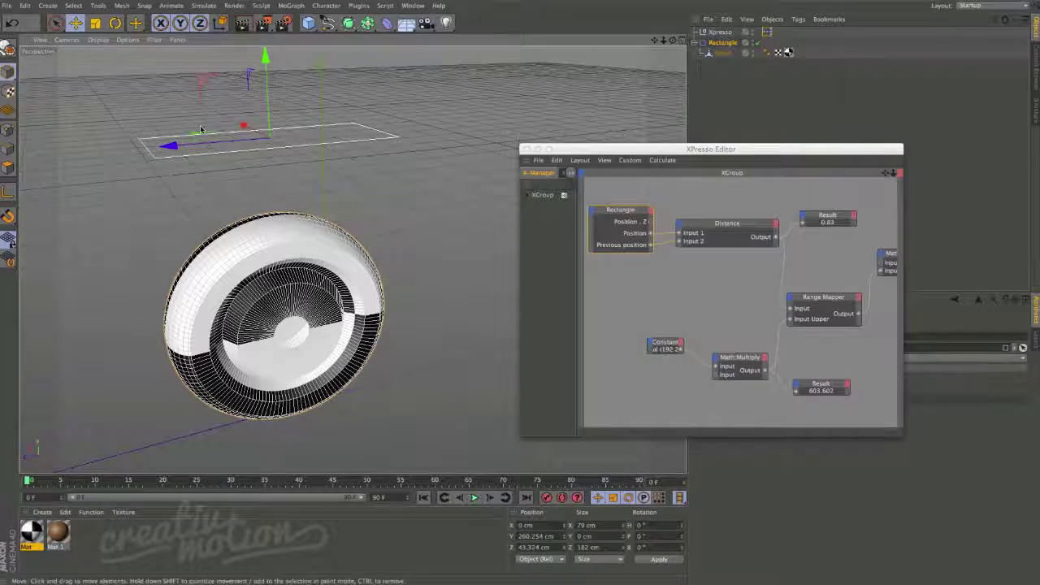
pyautogui.moveTo(200, 146); pyautogui.dragTo(212, 185)
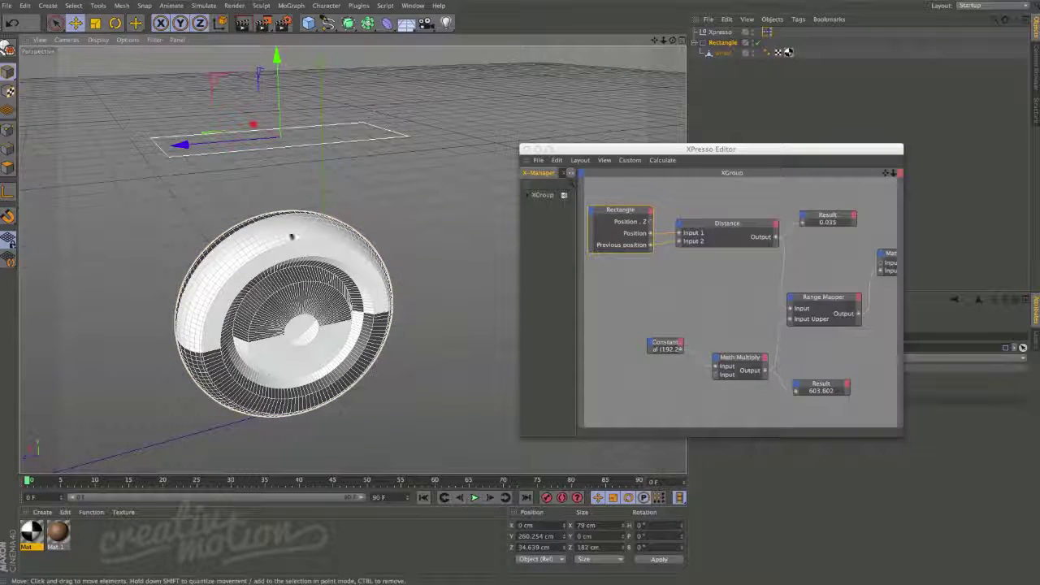
# Duplicate the wheel node and place the copy above the Distance node's Result node.
pyautogui.moveTo(894, 175); pyautogui.dragTo(718, 265)
pyautogui.moveTo(717, 265)
pyautogui.keyDown('alt'); pyautogui.mouseDown(button='middle')
pyautogui.moveTo(697, 253)
pyautogui.moveTo(704, 262)
pyautogui.mouseUp(button='middle'); pyautogui.keyUp('alt')
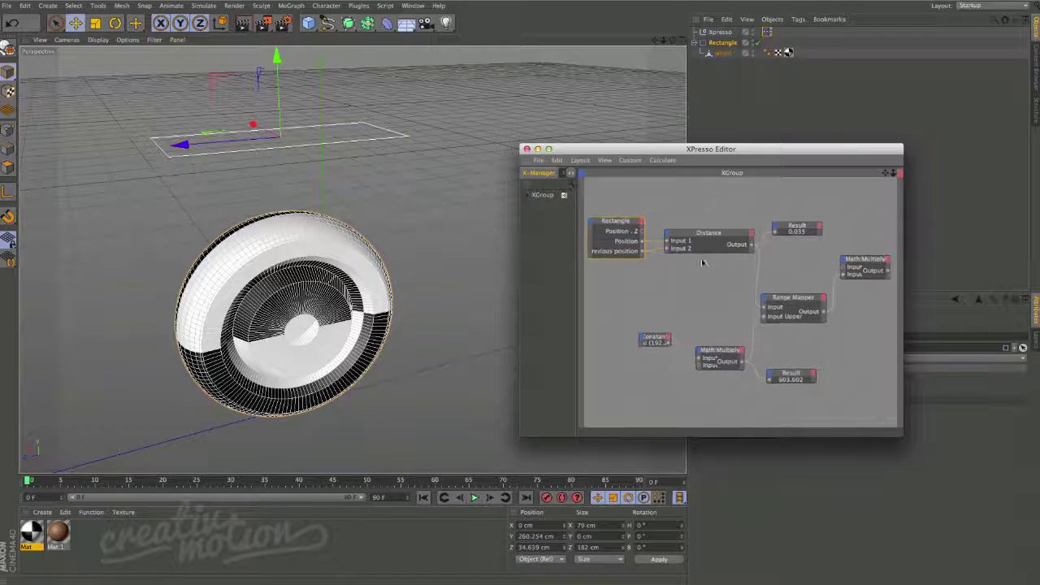
pyautogui.moveTo(893, 174); pyautogui.dragTo(732, 266)
pyautogui.keyDown('alt'); pyautogui.moveTo(732, 265); pyautogui.dragTo(646, 246, button='middle'); pyautogui.keyUp('alt')
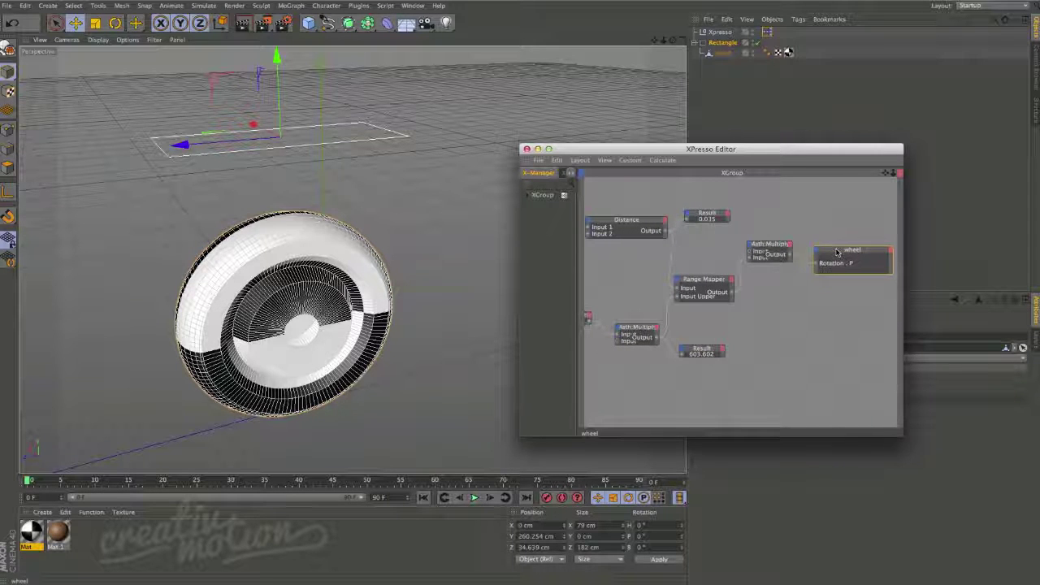
pyautogui.moveTo(837, 248); pyautogui.dragTo(689, 182)
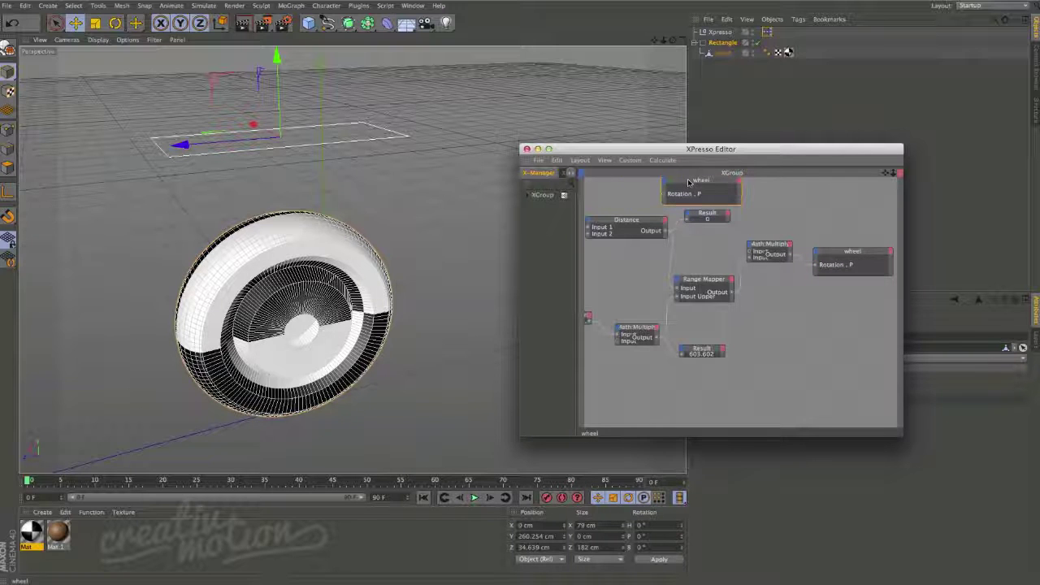
# Add a Rotation . P output port to the copied wheel node and move the node clear of the Result node.
pyautogui.click(741, 183)
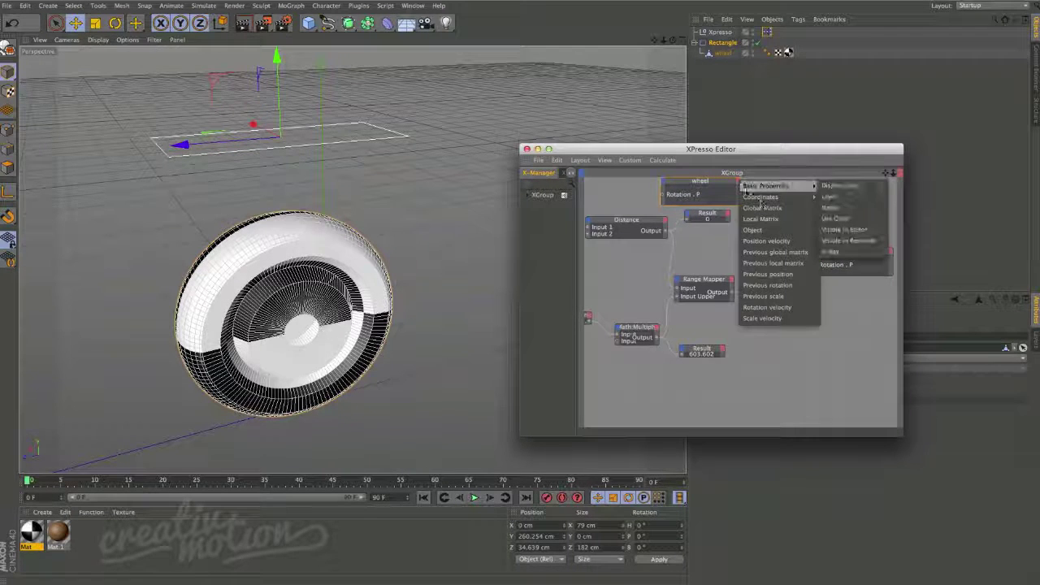
pyautogui.moveTo(845, 208)
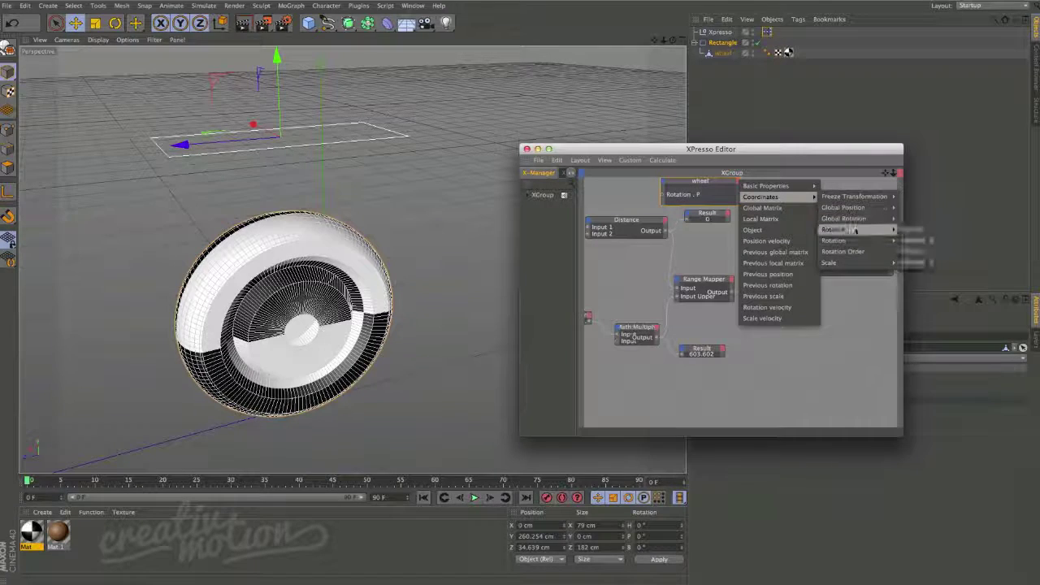
pyautogui.moveTo(876, 242)
pyautogui.click(914, 263)
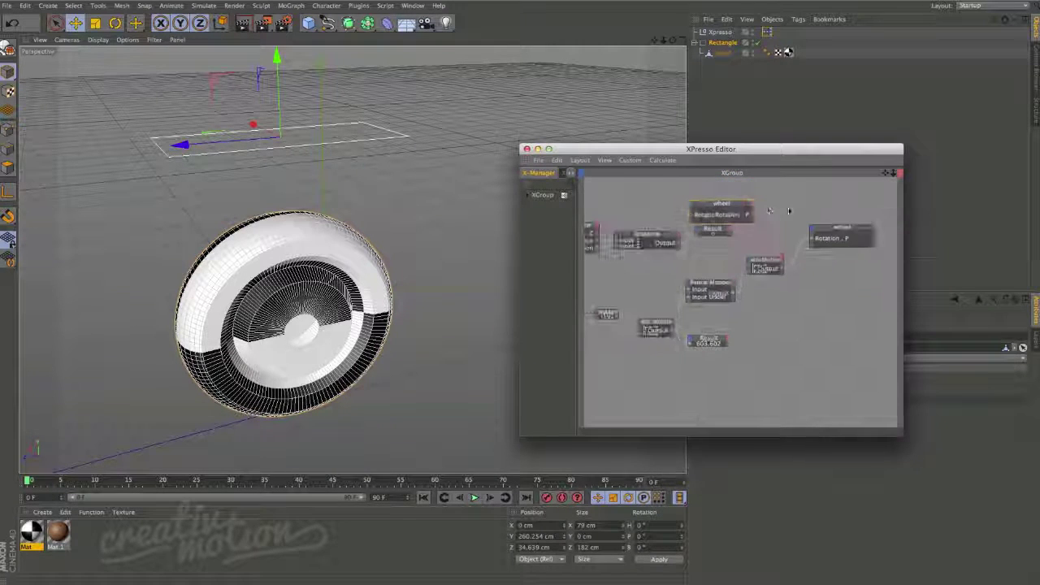
pyautogui.keyDown('alt'); pyautogui.moveTo(745, 260); pyautogui.dragTo(725, 311, button='middle'); pyautogui.keyUp('alt')
pyautogui.scroll(1, 719, 249)
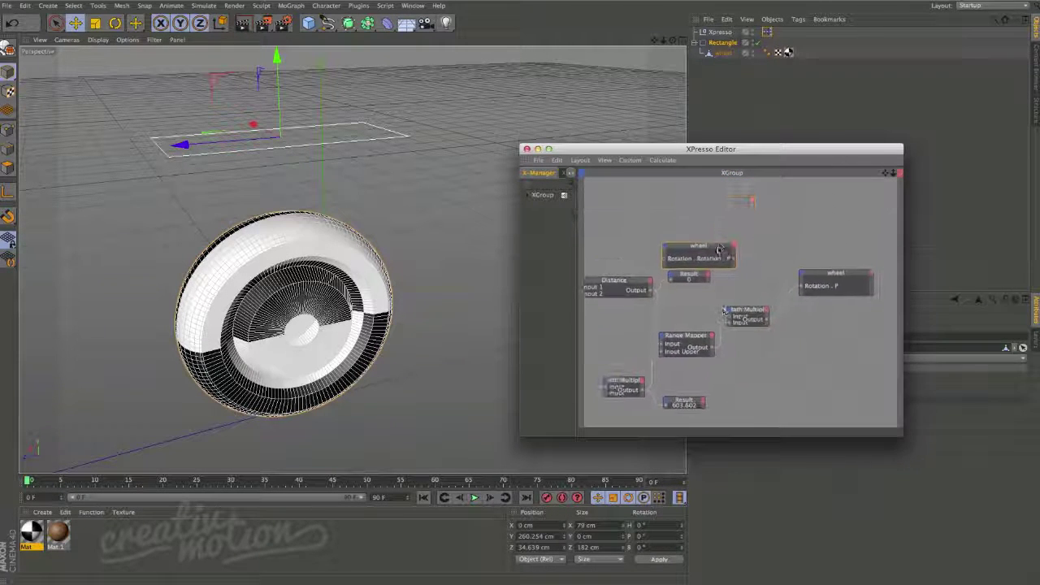
pyautogui.moveTo(715, 251); pyautogui.dragTo(728, 221)
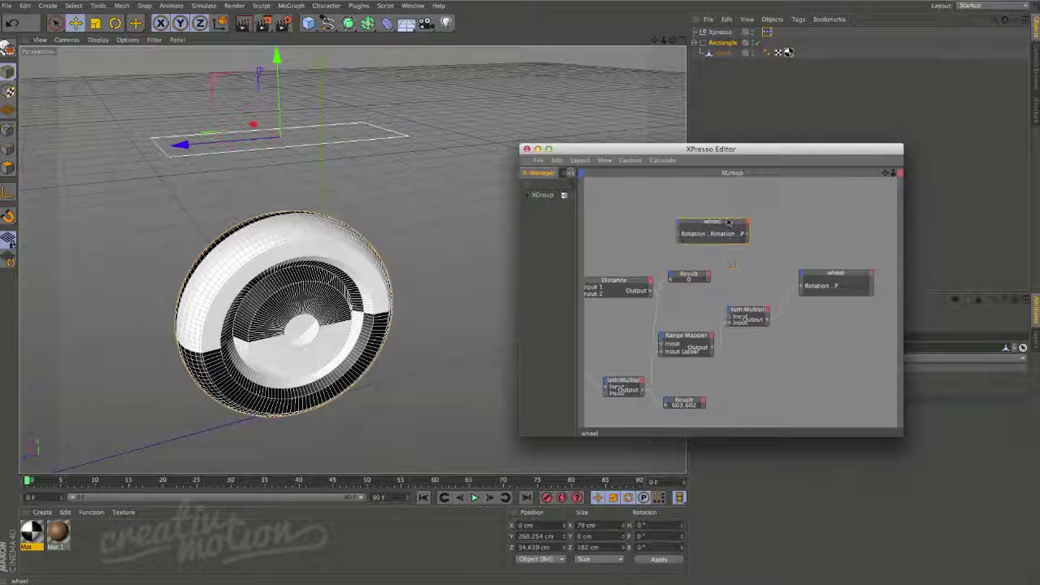
# Add a Math node set to Add just below the copied wheel node.
pyautogui.rightClick(741, 262)
pyautogui.moveTo(772, 265)
pyautogui.moveTo(833, 265)
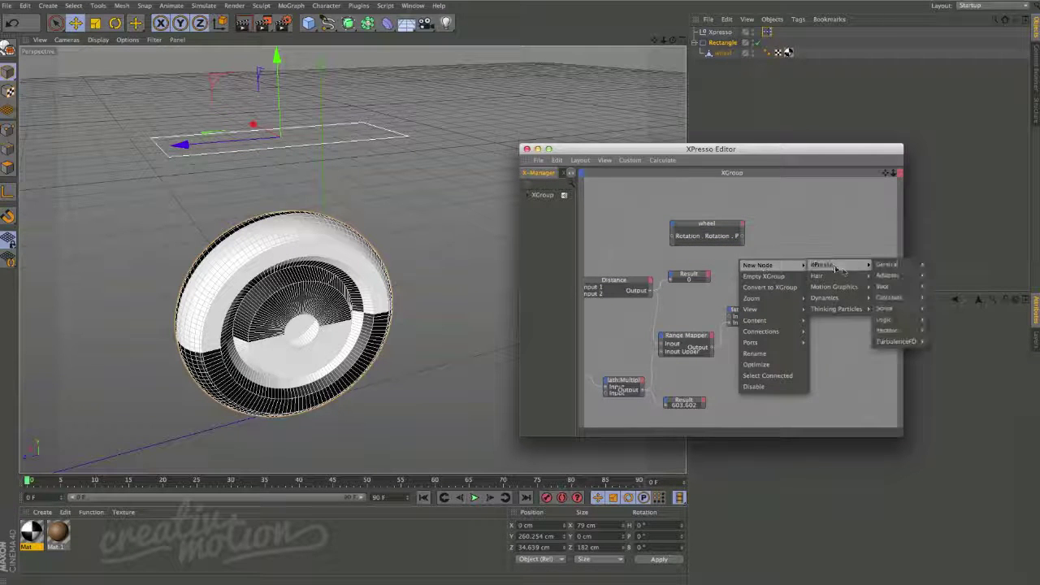
pyautogui.moveTo(889, 298)
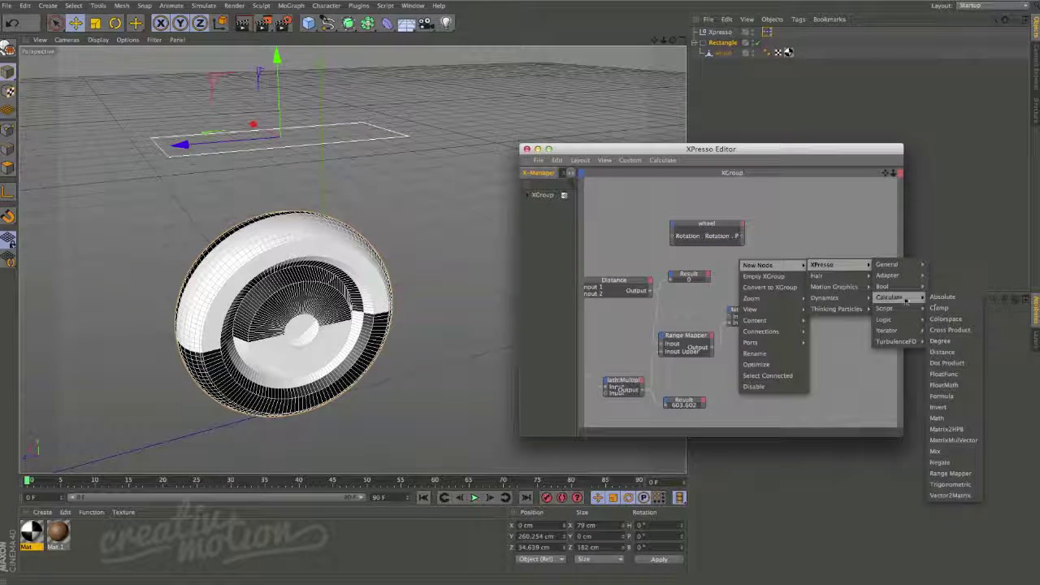
pyautogui.click(947, 420)
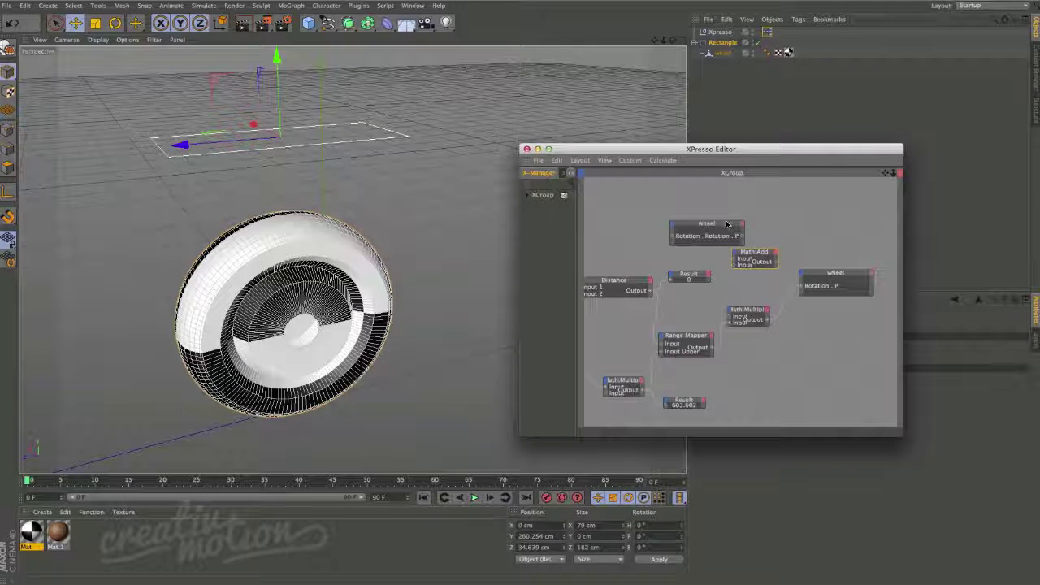
# Connect the copied wheel node's Rotation . P output to the first input of Math:Add and space the two nodes apart.
pyautogui.moveTo(728, 225); pyautogui.dragTo(703, 226)
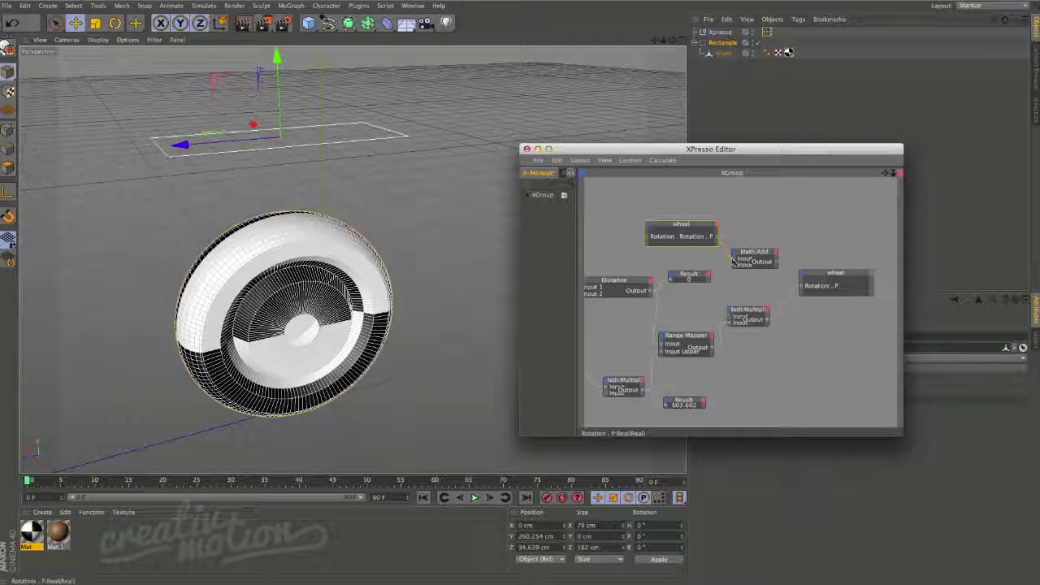
pyautogui.moveTo(754, 257); pyautogui.dragTo(757, 243)
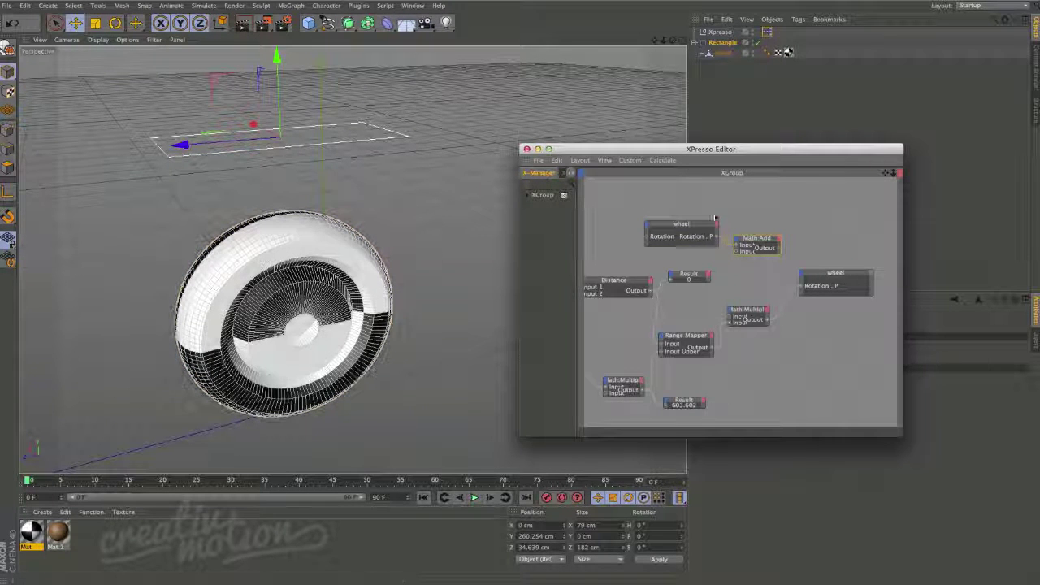
pyautogui.moveTo(691, 226); pyautogui.dragTo(687, 228)
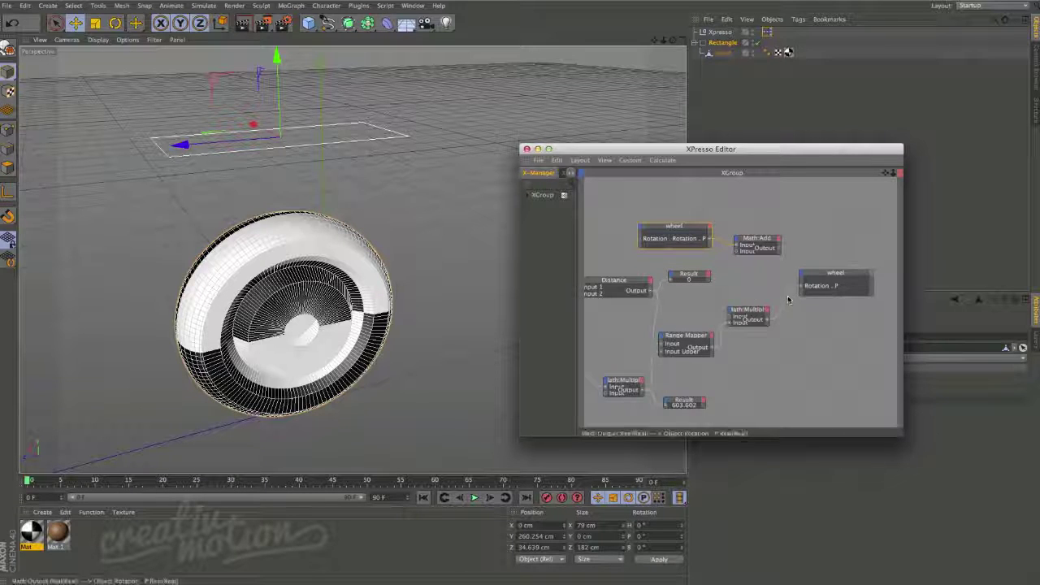
# Route the Math:Multiply output beside the Range Mapper into Math:Add's second input, and Math:Add's output into the original wheel node's Rotation . P.
pyautogui.moveTo(748, 317); pyautogui.dragTo(753, 324)
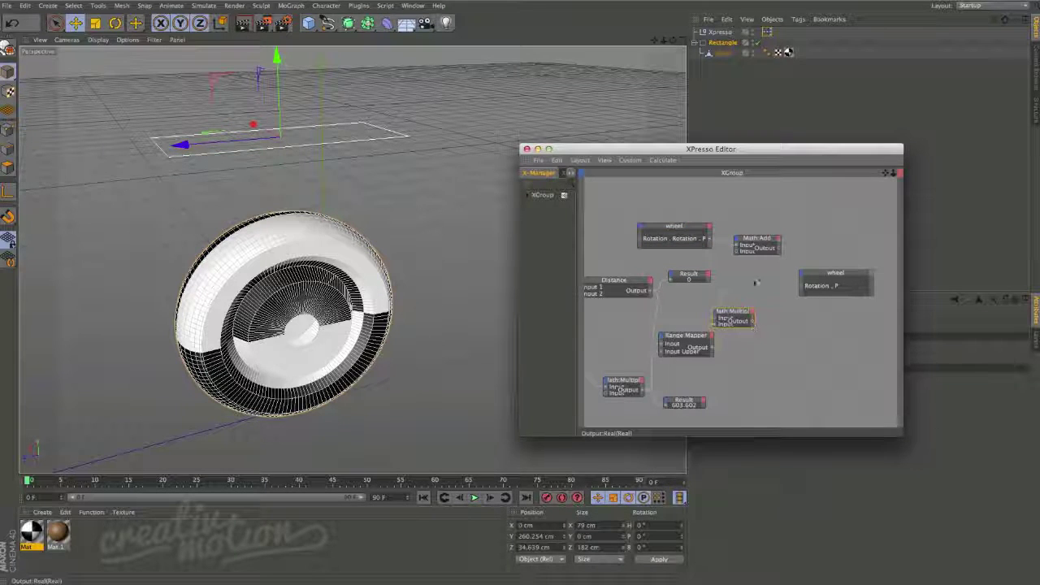
pyautogui.moveTo(782, 245); pyautogui.dragTo(792, 253)
pyautogui.moveTo(841, 276); pyautogui.dragTo(816, 258)
pyautogui.moveTo(812, 149); pyautogui.dragTo(556, 141)
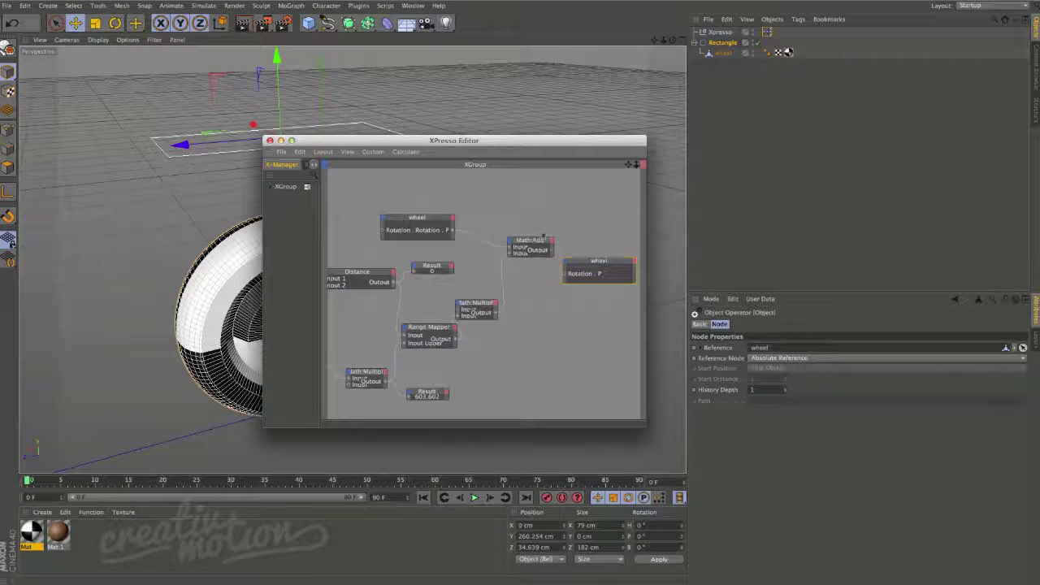
pyautogui.click(535, 241)
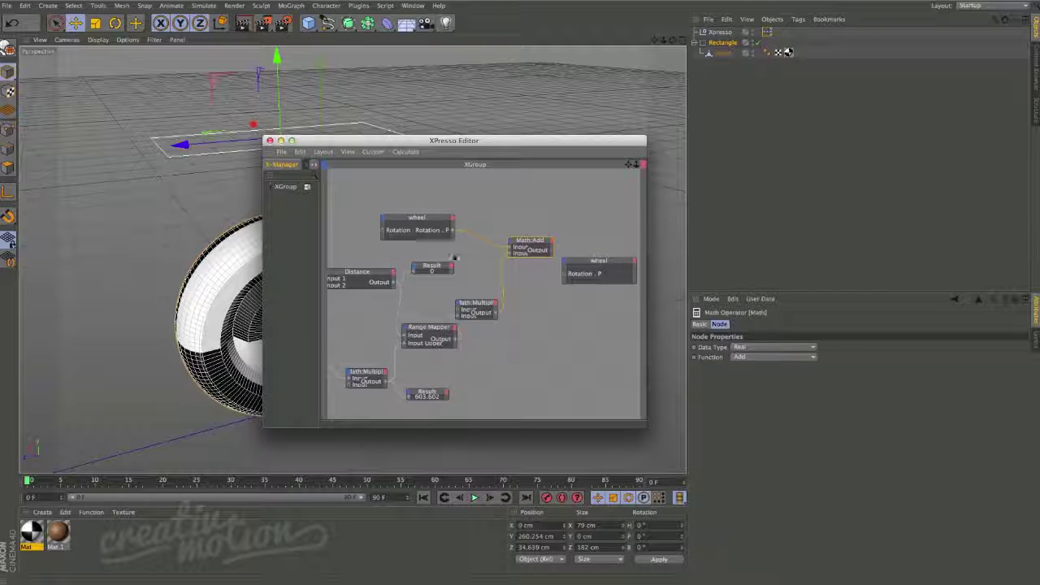
pyautogui.moveTo(437, 145); pyautogui.dragTo(510, 137)
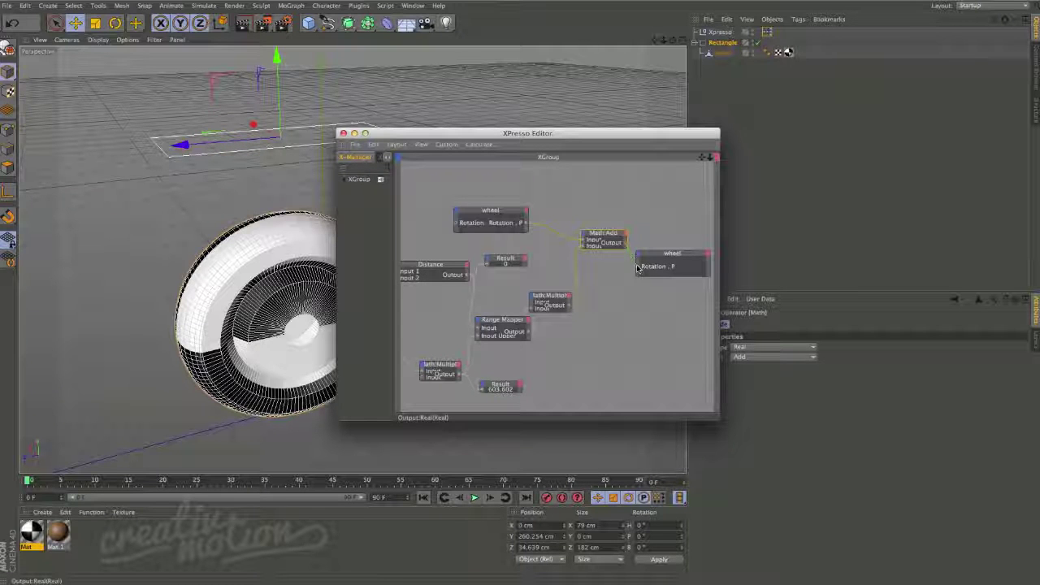
# Uncover the viewport and slide the Rectangle back and forth along Z to check how the wheel rolls.
pyautogui.moveTo(497, 137); pyautogui.dragTo(865, 118)
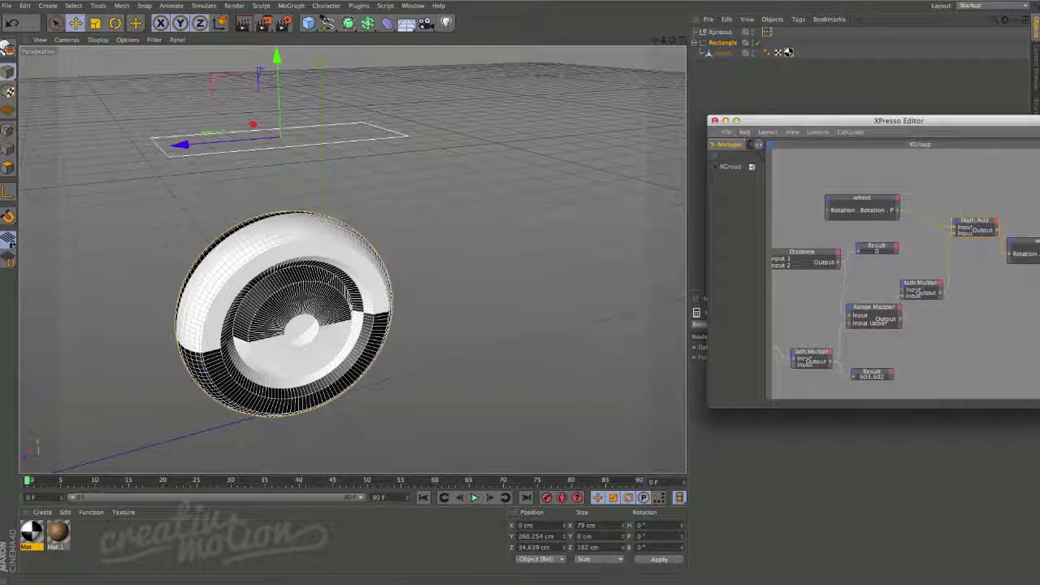
pyautogui.moveTo(187, 147); pyautogui.dragTo(313, 136)
pyautogui.moveTo(343, 181); pyautogui.dragTo(279, 246)
pyautogui.moveTo(269, 285); pyautogui.dragTo(350, 210)
pyautogui.moveTo(273, 249); pyautogui.dragTo(284, 363)
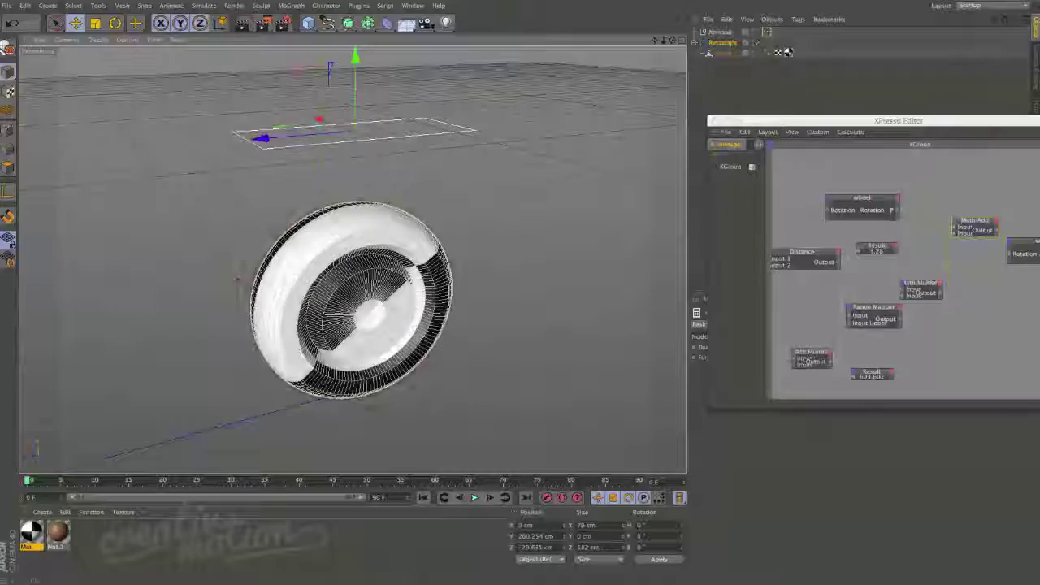
# Move the Rectangle freely across the XZ plane and check the wheel's rotation from several viewing angles.
pyautogui.moveTo(254, 100); pyautogui.dragTo(343, 183)
pyautogui.moveTo(252, 99); pyautogui.dragTo(272, 112)
pyautogui.moveTo(324, 154); pyautogui.dragTo(309, 130)
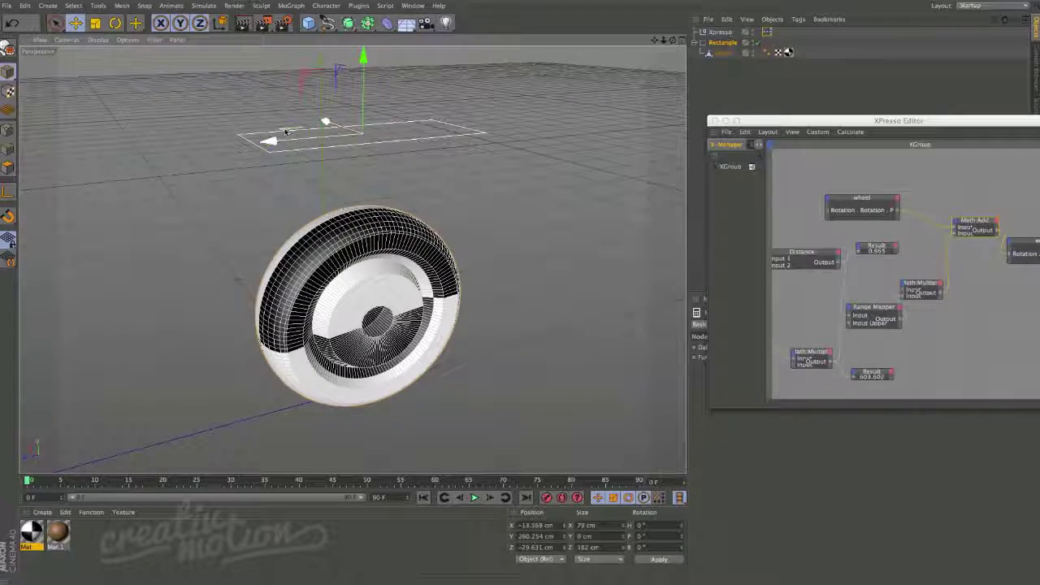
pyautogui.moveTo(673, 40); pyautogui.dragTo(723, 89)
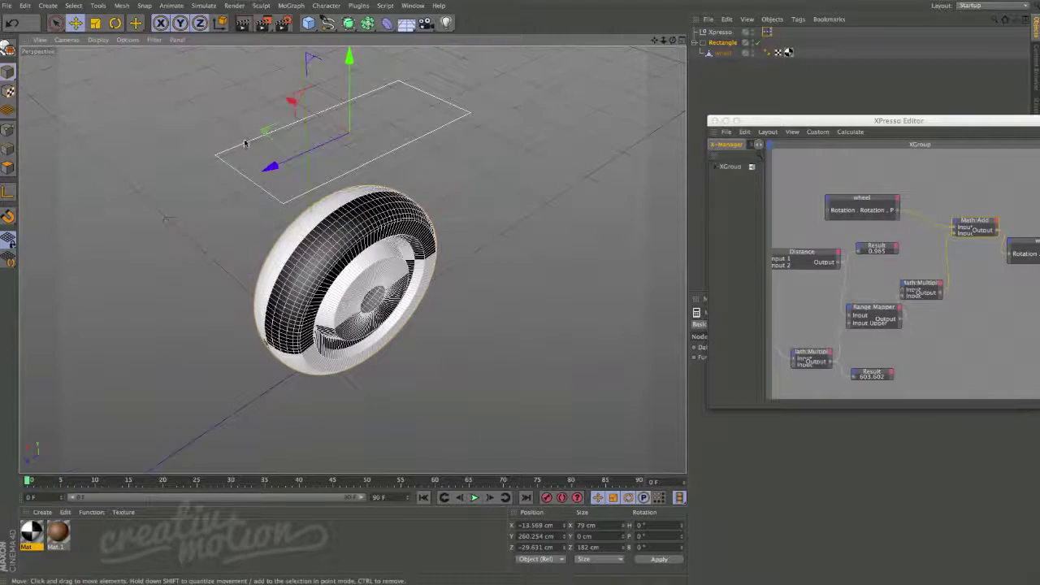
pyautogui.moveTo(265, 134); pyautogui.dragTo(232, 121)
pyautogui.moveTo(673, 40); pyautogui.dragTo(468, 177)
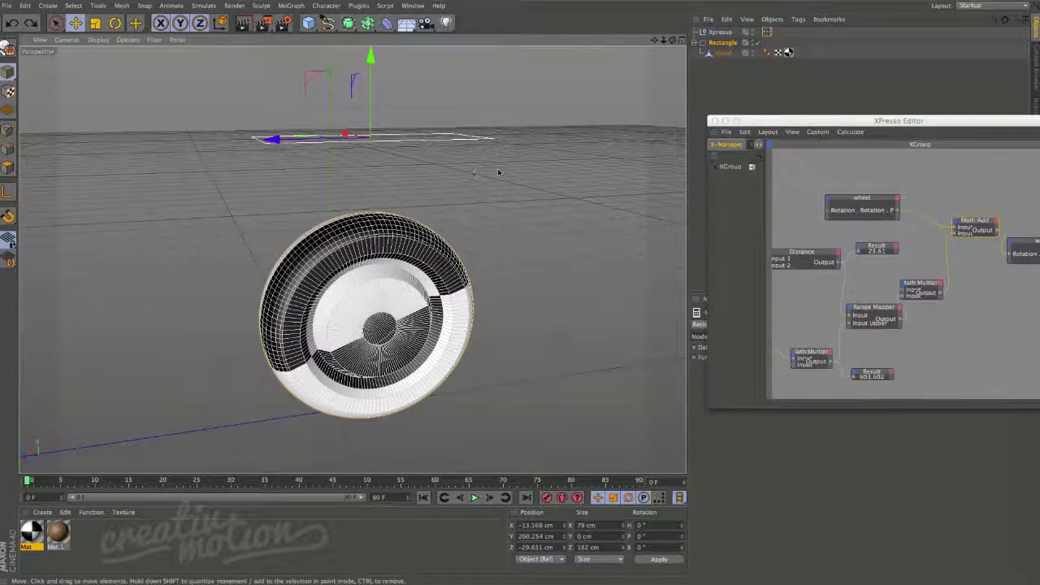
pyautogui.scroll(-2, 503, 166)
pyautogui.keyDown('alt'); pyautogui.moveTo(516, 205); pyautogui.dragTo(496, 204); pyautogui.keyUp('alt')
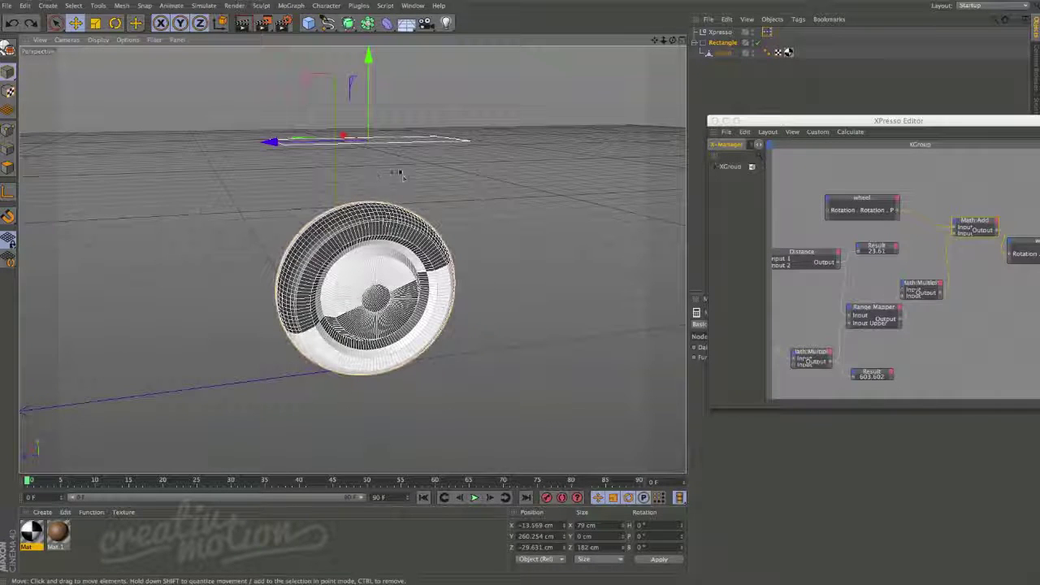
# Switch to the four-view layout with the Freehand spline tool active and the XPresso Editor clear of the viewports.
pyautogui.moveTo(770, 126); pyautogui.dragTo(794, 190)
pyautogui.keyDown('alt'); pyautogui.moveTo(444, 204); pyautogui.dragTo(317, 101); pyautogui.keyUp('alt')
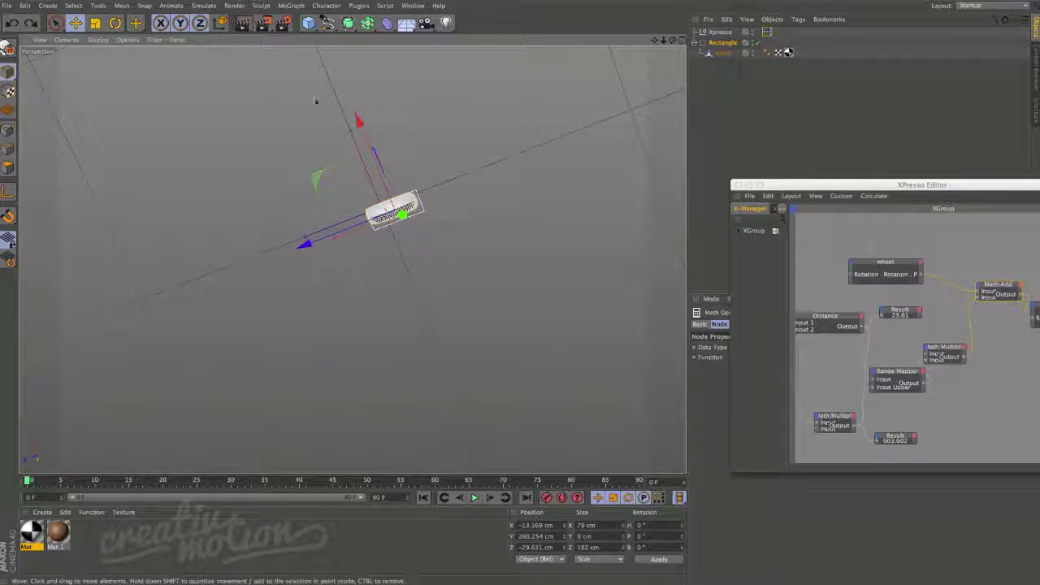
pyautogui.click(328, 22)
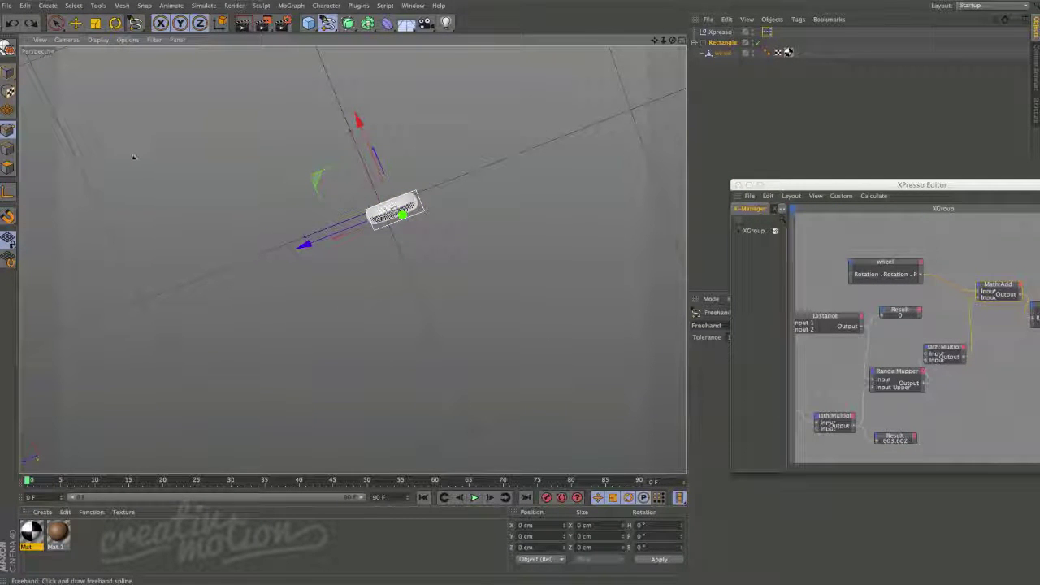
pyautogui.click(681, 40)
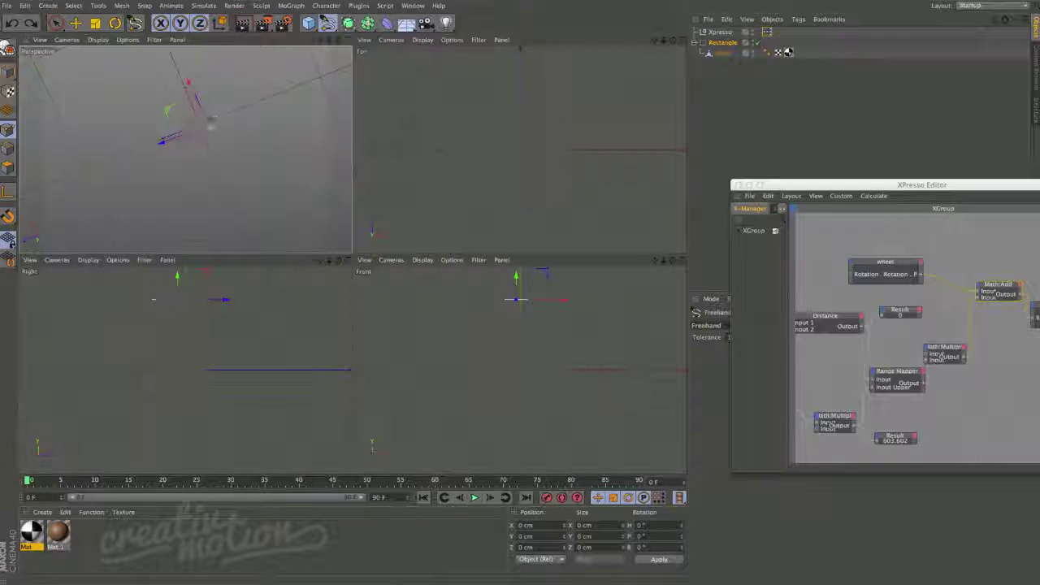
pyautogui.click(415, 101)
pyautogui.moveTo(583, 98); pyautogui.dragTo(596, 109)
pyautogui.hotkey('ctrl', 'z')
pyautogui.hotkey('ctrl', 'z')
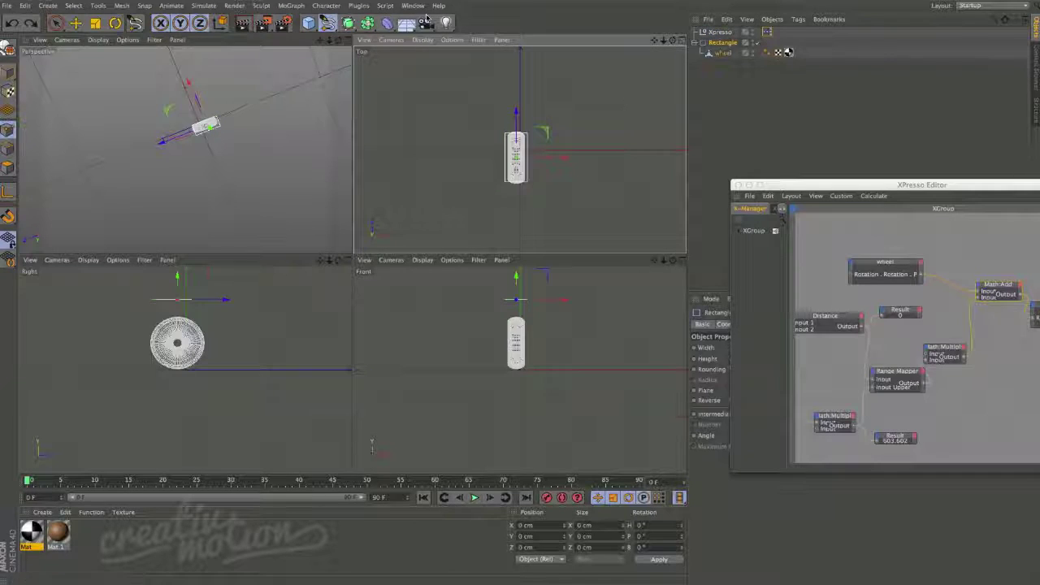
# Draw an open, curved Bezier spline around the wheel in the Top view, from its upper left to below it, and deselect it.
pyautogui.moveTo(326, 23); pyautogui.dragTo(418, 36)
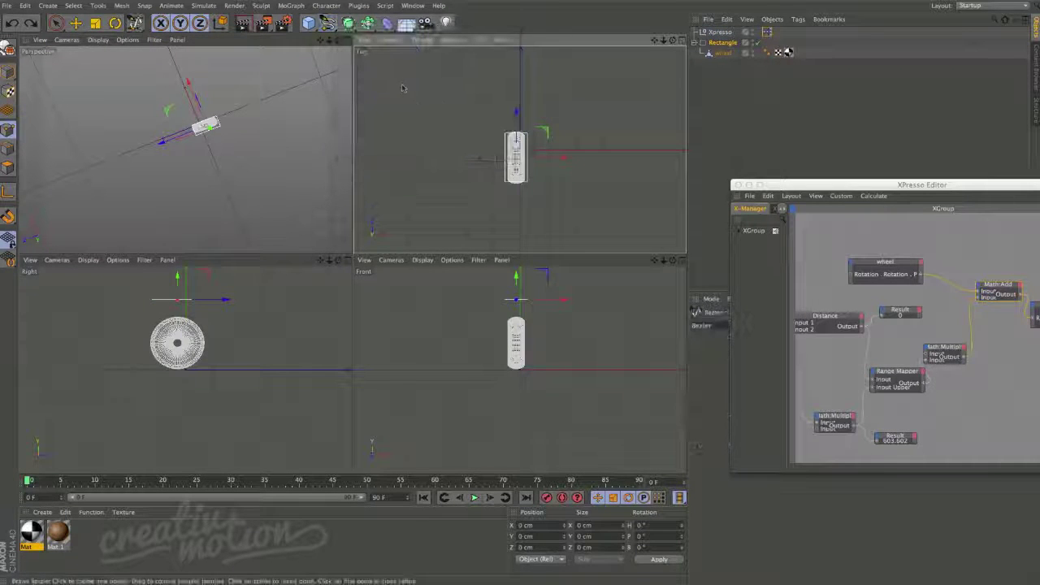
pyautogui.moveTo(551, 65); pyautogui.dragTo(585, 101)
pyautogui.moveTo(591, 174); pyautogui.dragTo(574, 208)
pyautogui.moveTo(465, 227); pyautogui.dragTo(440, 219)
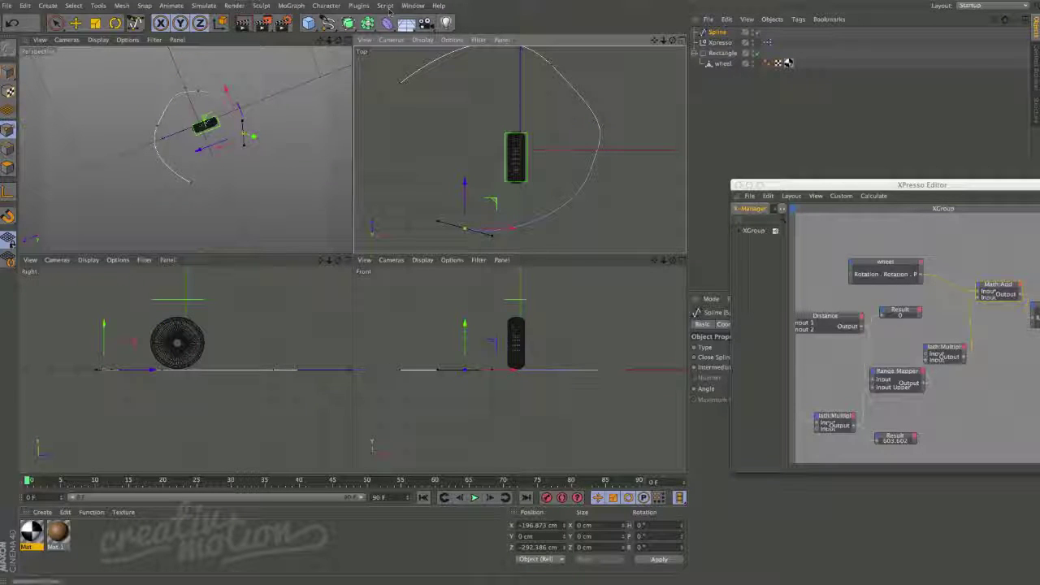
pyautogui.click(724, 88)
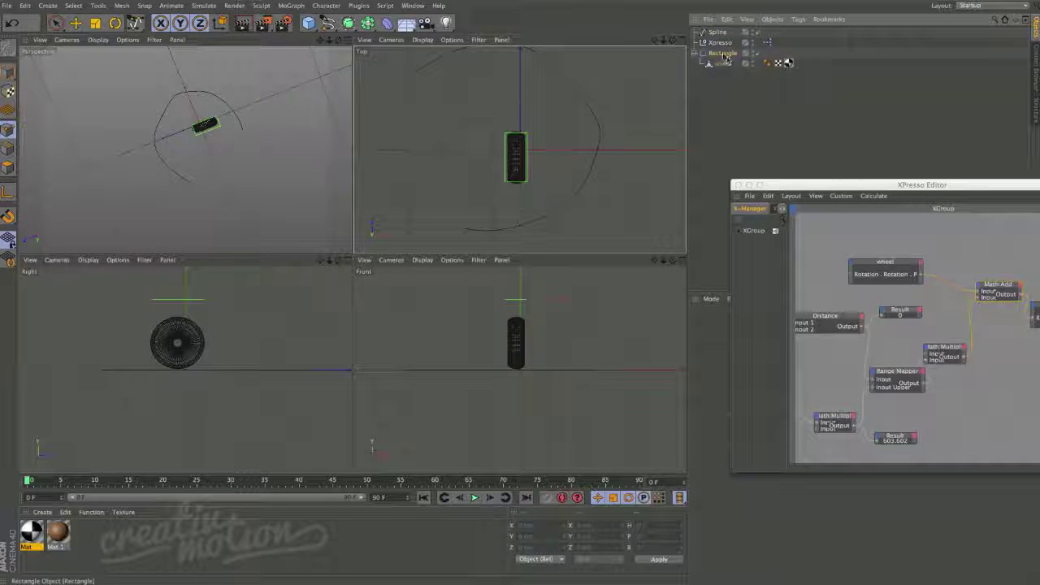
# Add an Align to Spline tag to the Rectangle.
pyautogui.click(724, 53)
pyautogui.click(797, 20)
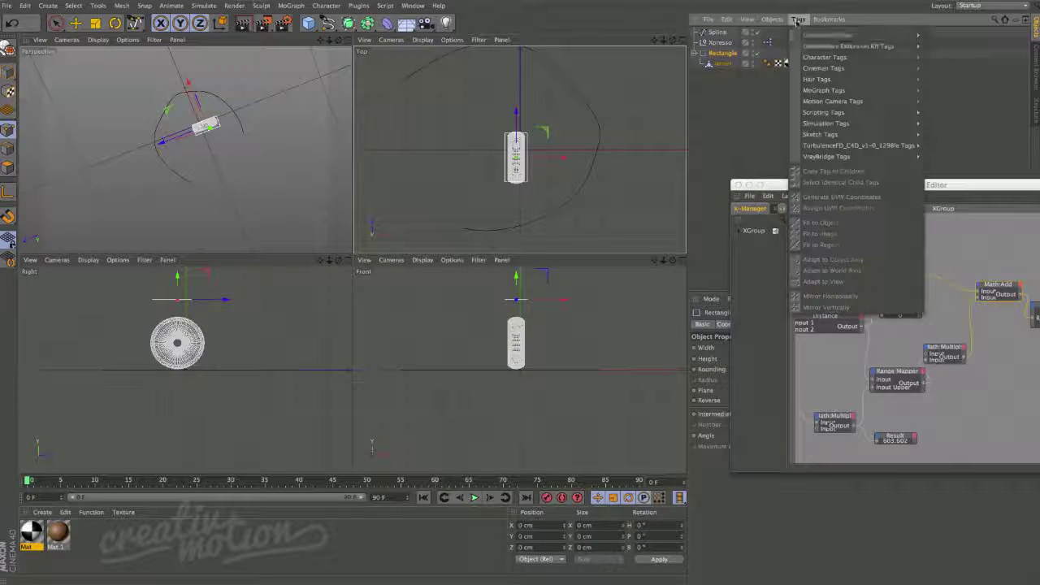
pyautogui.moveTo(853, 34)
pyautogui.click(959, 45)
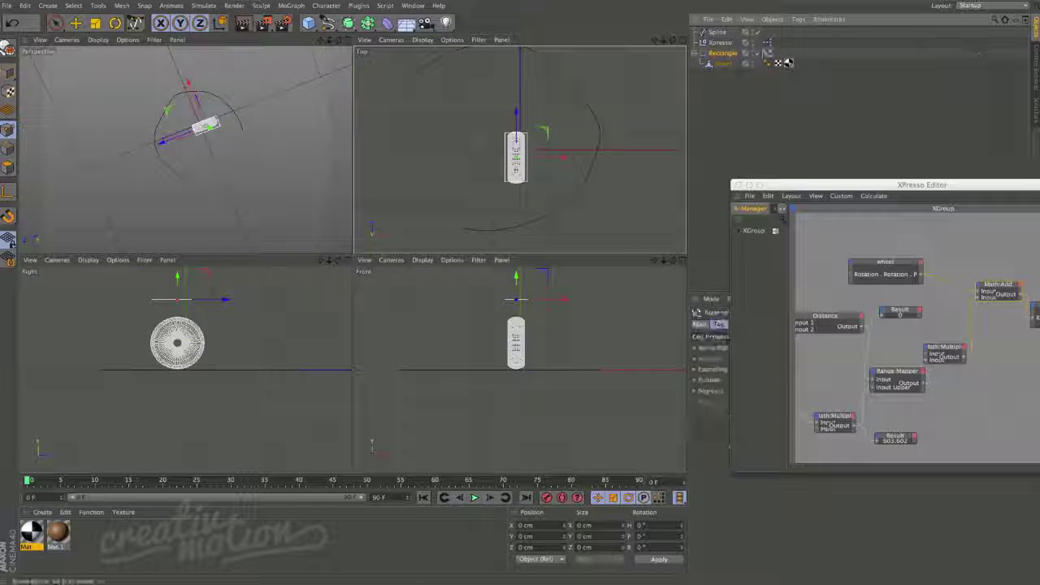
# Assign the drawn Spline as the Align to Spline tag's Spline Path.
pyautogui.moveTo(853, 185); pyautogui.dragTo(967, 456)
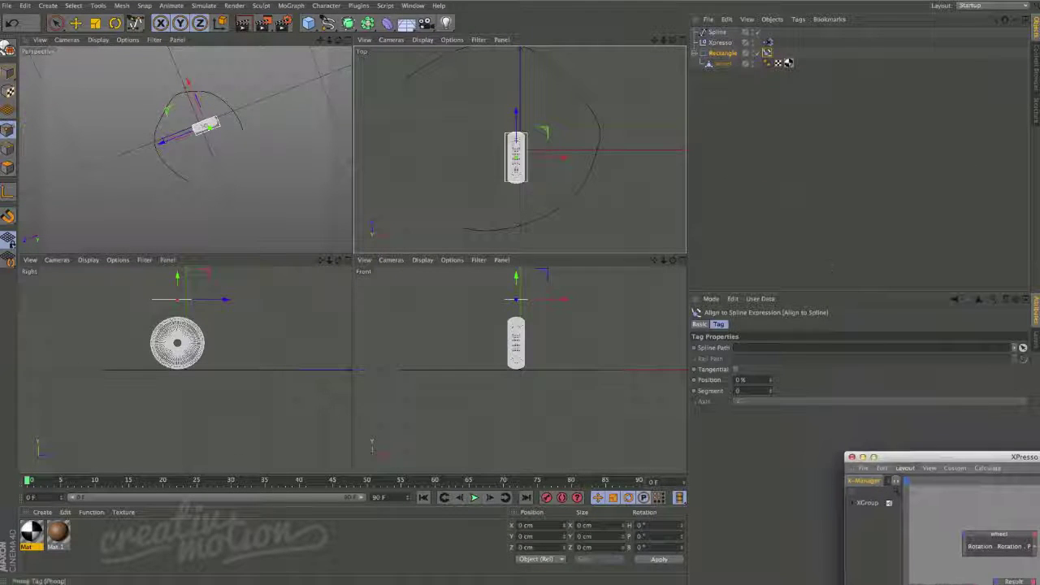
pyautogui.moveTo(718, 32); pyautogui.dragTo(760, 261)
pyautogui.moveTo(759, 354); pyautogui.dragTo(750, 348)
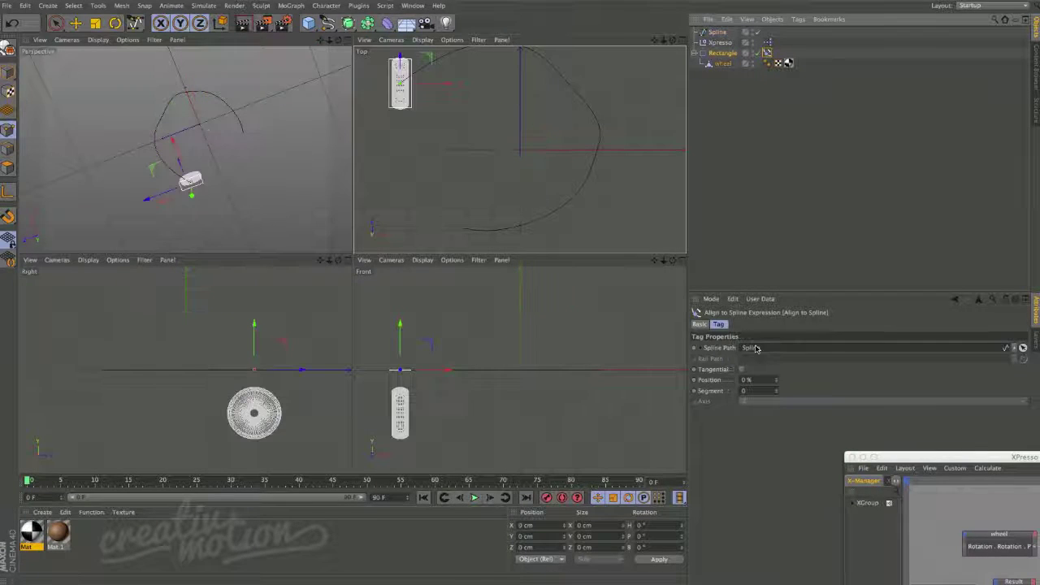
# Enable Tangential on the Align to Spline tag and scrub its Position to 78 % in a full-size Perspective view.
pyautogui.click(681, 40)
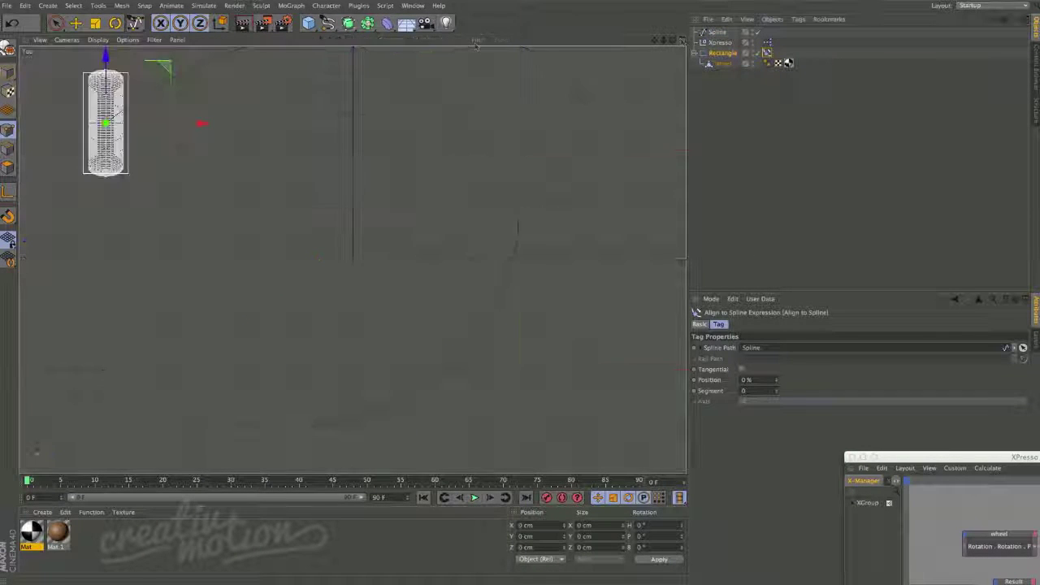
pyautogui.click(681, 41)
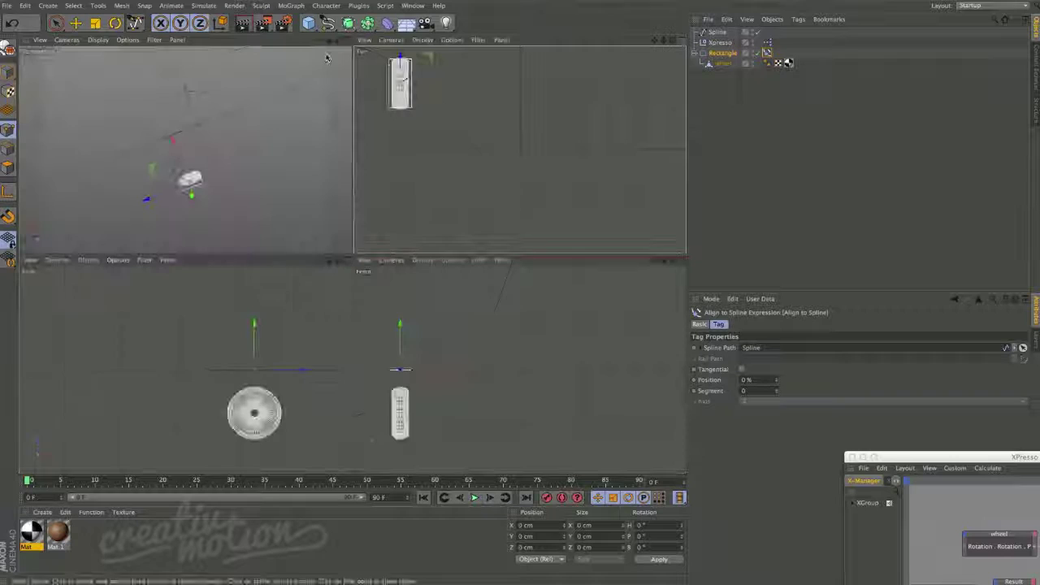
pyautogui.click(348, 40)
pyautogui.keyDown('alt'); pyautogui.moveTo(425, 262); pyautogui.dragTo(415, 70); pyautogui.keyUp('alt')
pyautogui.keyDown('alt'); pyautogui.moveTo(415, 70); pyautogui.dragTo(455, 69, button='right'); pyautogui.keyUp('alt')
pyautogui.keyDown('alt'); pyautogui.moveTo(415, 249); pyautogui.dragTo(412, 210, button='middle'); pyautogui.keyUp('alt')
pyautogui.keyDown('alt'); pyautogui.moveTo(390, 221); pyautogui.dragTo(434, 204, button='right'); pyautogui.keyUp('alt')
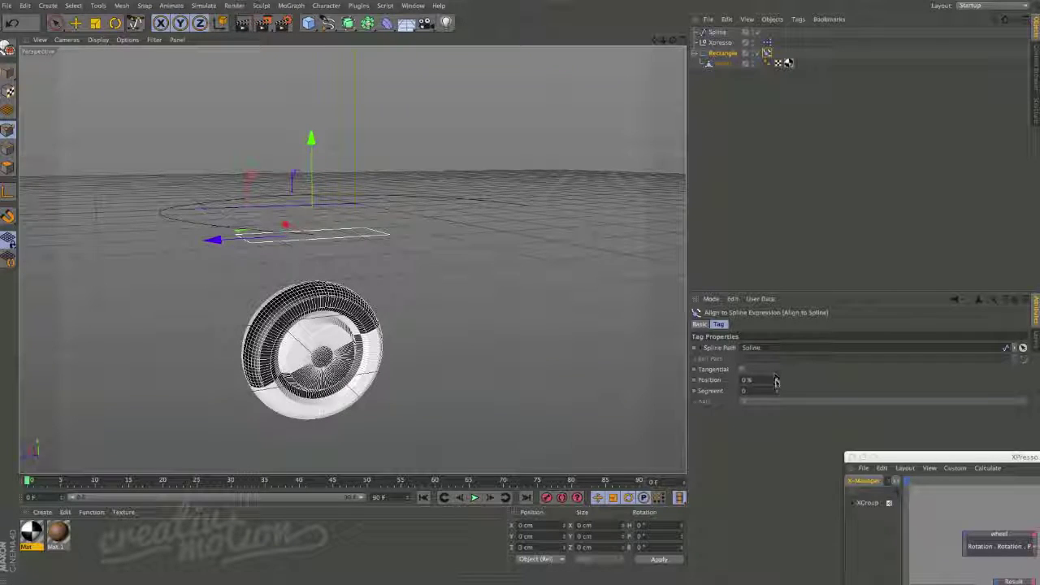
pyautogui.moveTo(776, 381); pyautogui.dragTo(803, 337)
# Scrub the Align to Spline Position to 90 % while viewing the rolling wheel, and bring the XPresso Editor back into full view.
pyautogui.keyDown('alt'); pyautogui.moveTo(411, 260); pyautogui.dragTo(465, 236, button='right'); pyautogui.keyUp('alt')
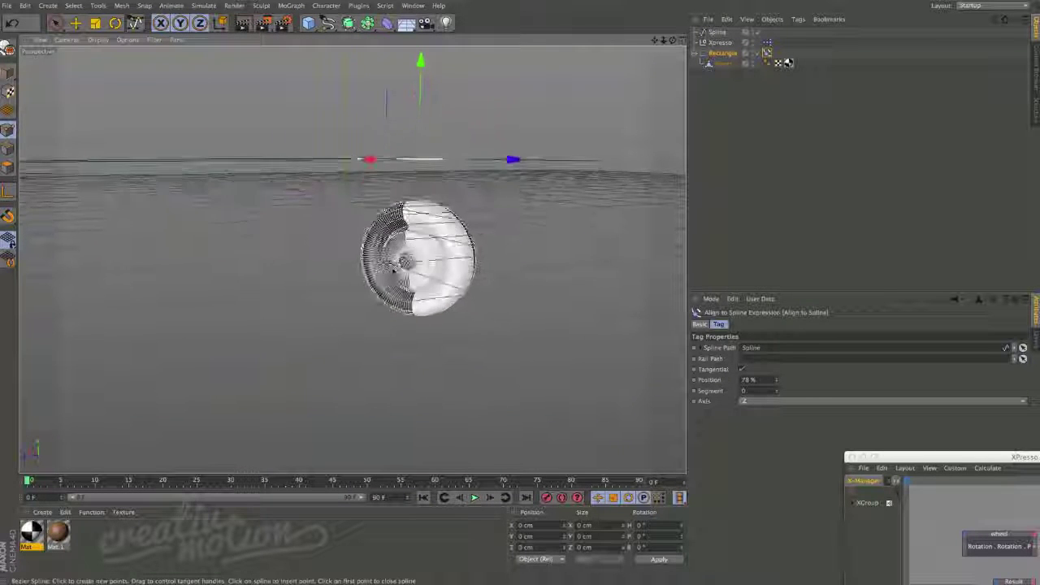
pyautogui.keyDown('alt'); pyautogui.moveTo(399, 265); pyautogui.dragTo(377, 311); pyautogui.keyUp('alt')
pyautogui.keyDown('alt'); pyautogui.moveTo(376, 311); pyautogui.dragTo(350, 344, button='right'); pyautogui.keyUp('alt')
pyautogui.keyDown('alt'); pyautogui.moveTo(351, 344); pyautogui.dragTo(346, 348); pyautogui.keyUp('alt')
pyautogui.keyDown('alt'); pyautogui.moveTo(345, 348); pyautogui.dragTo(350, 330, button='middle'); pyautogui.keyUp('alt')
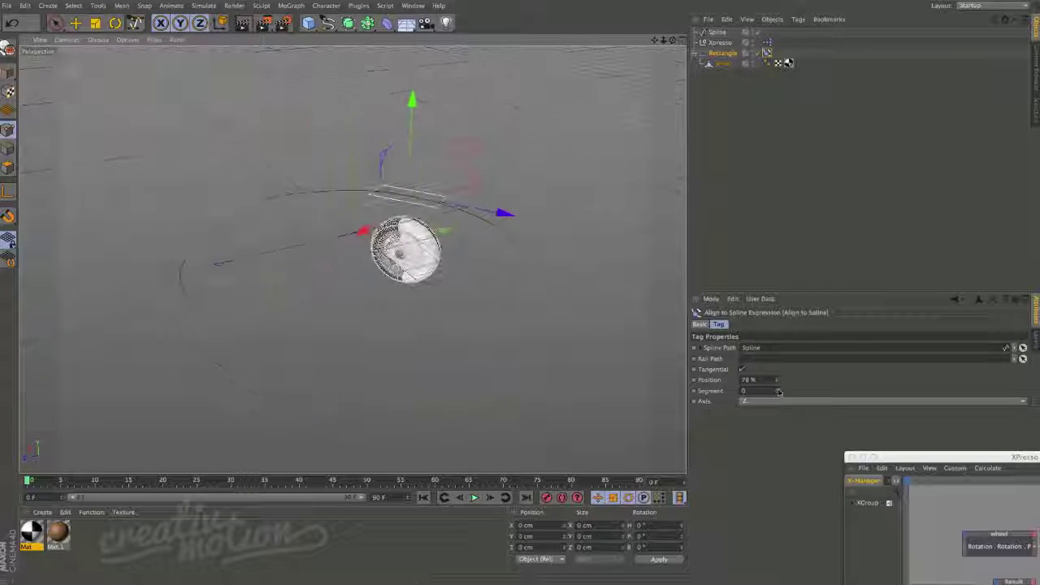
pyautogui.moveTo(774, 381); pyautogui.dragTo(857, 382)
pyautogui.moveTo(929, 459); pyautogui.dragTo(290, 140)
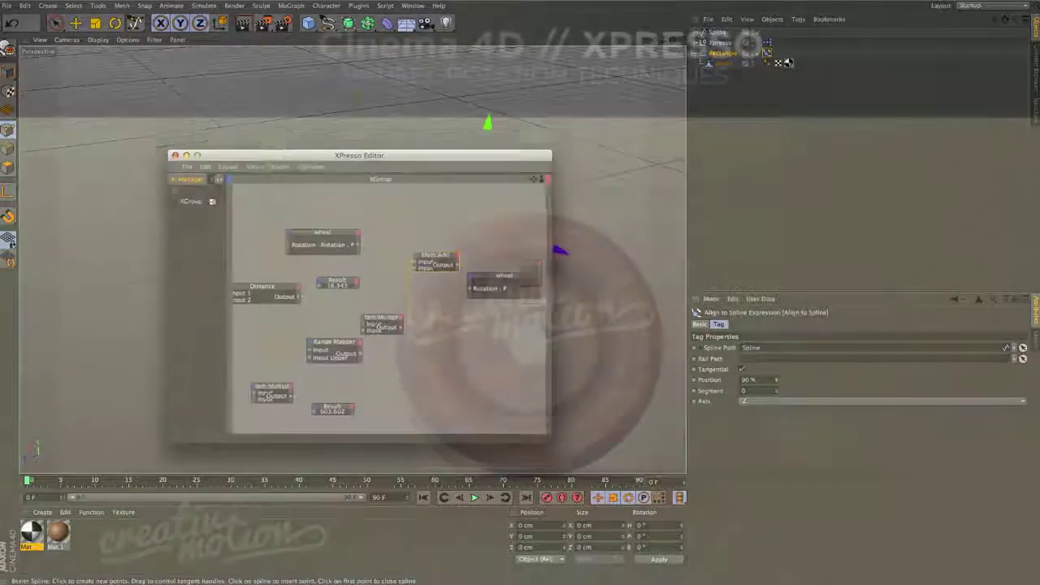